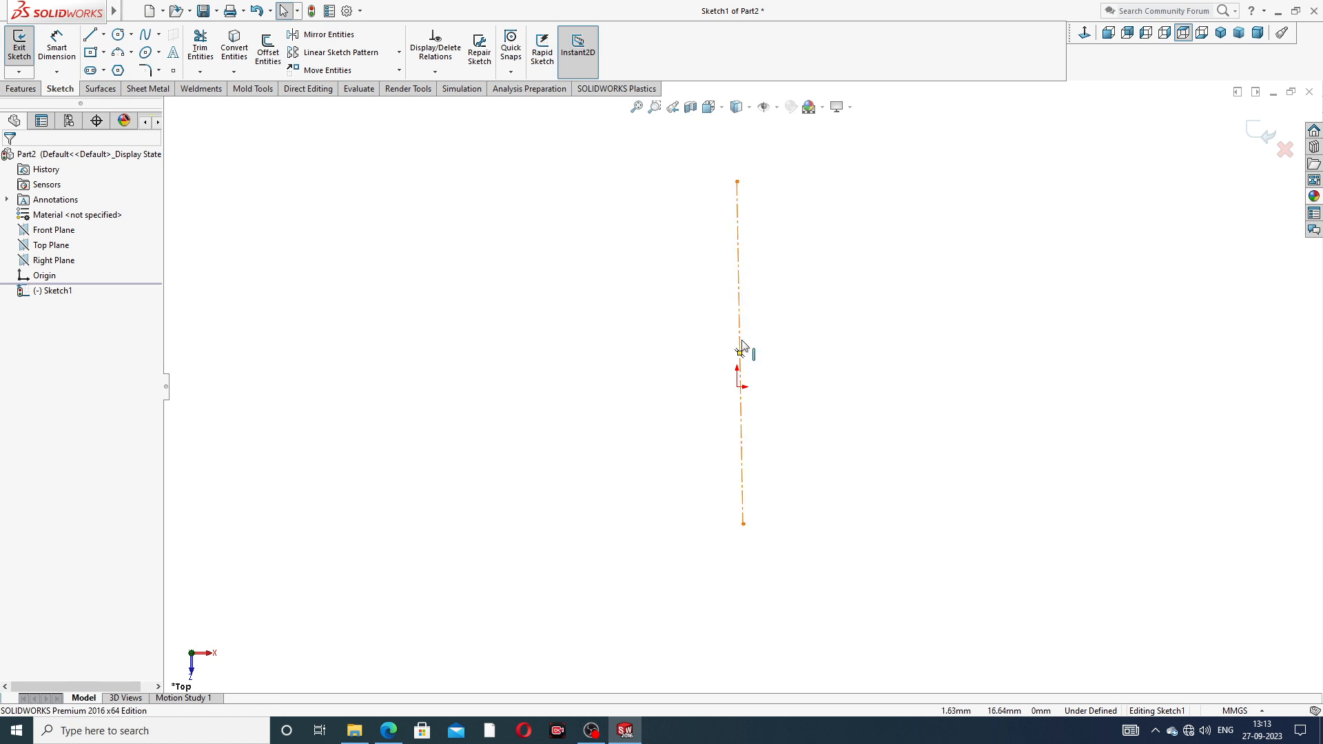
# Step: Constrain the construction line to be vertical and coincident with the origin, and extend its lower end slightly
pyautogui.click(739, 388)
pyautogui.keyDown('ctrl'); pyautogui.click(742, 403); pyautogui.keyUp('ctrl')
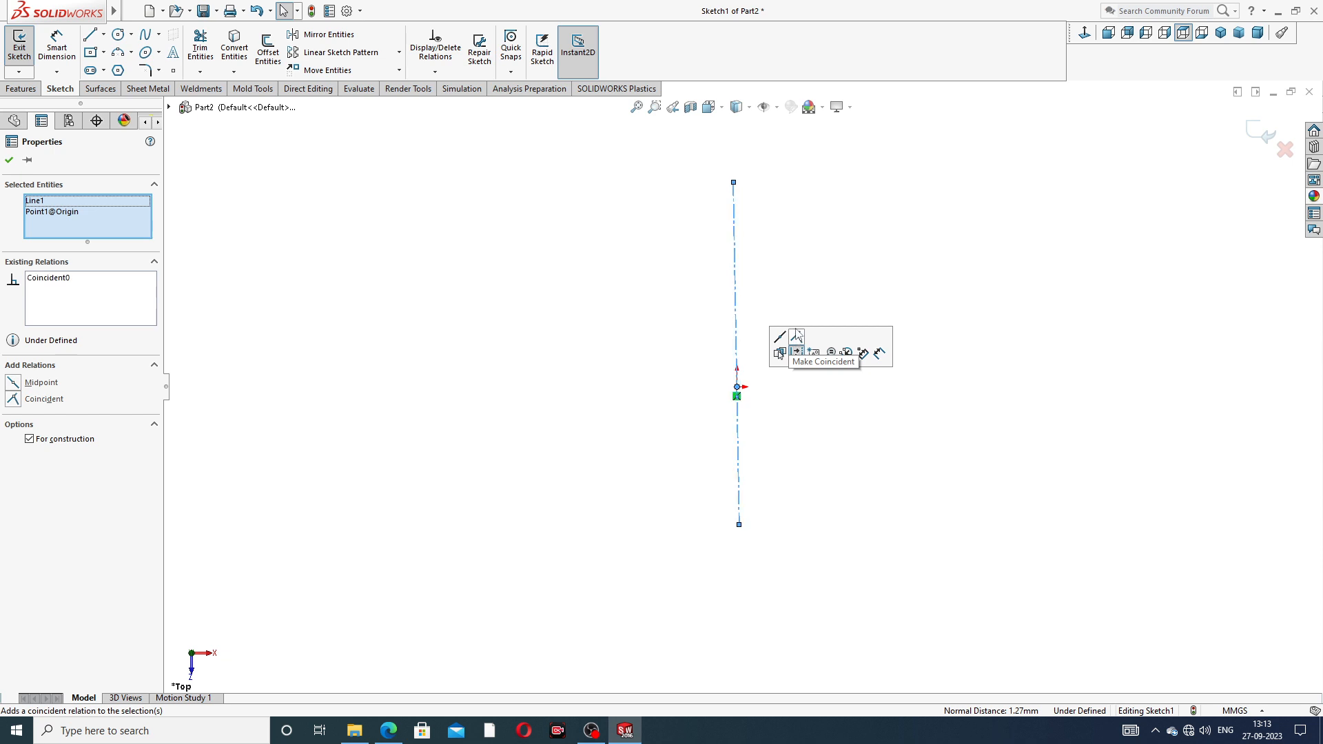
pyautogui.click(796, 337)
pyautogui.click(738, 324)
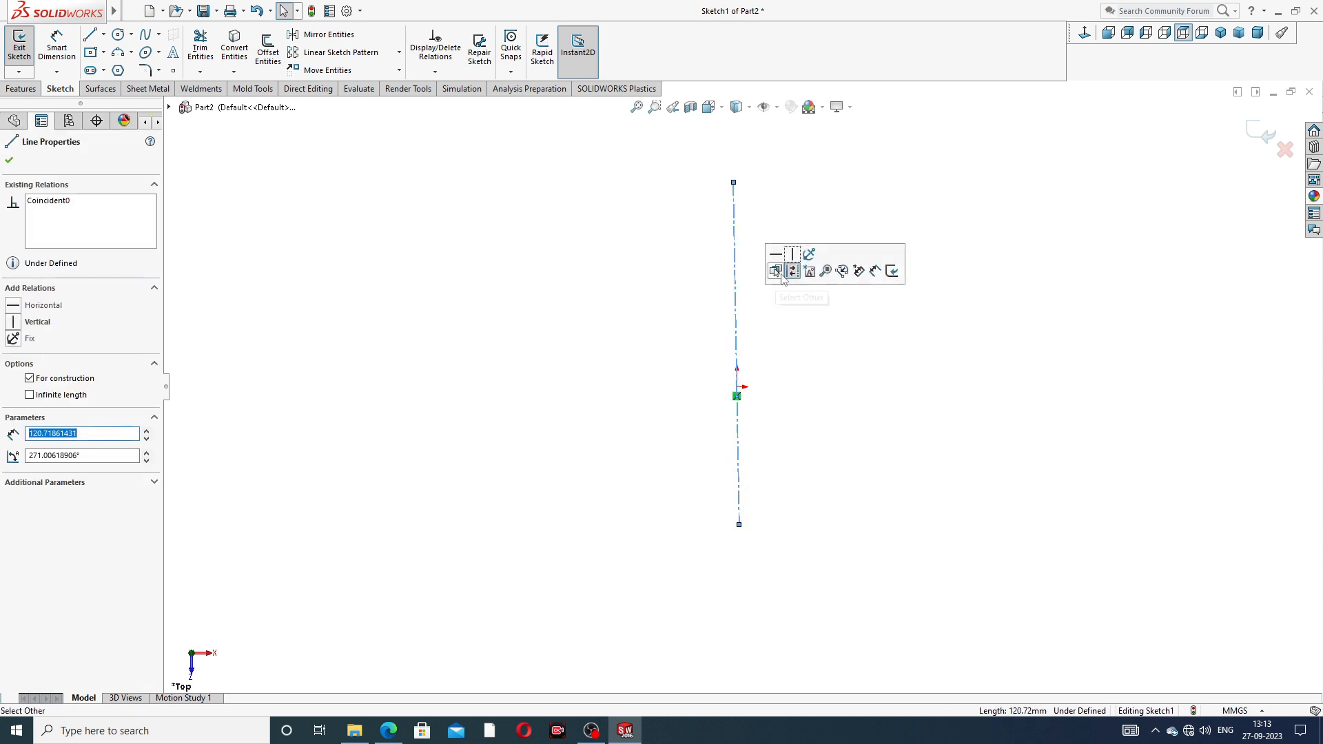
pyautogui.click(820, 345)
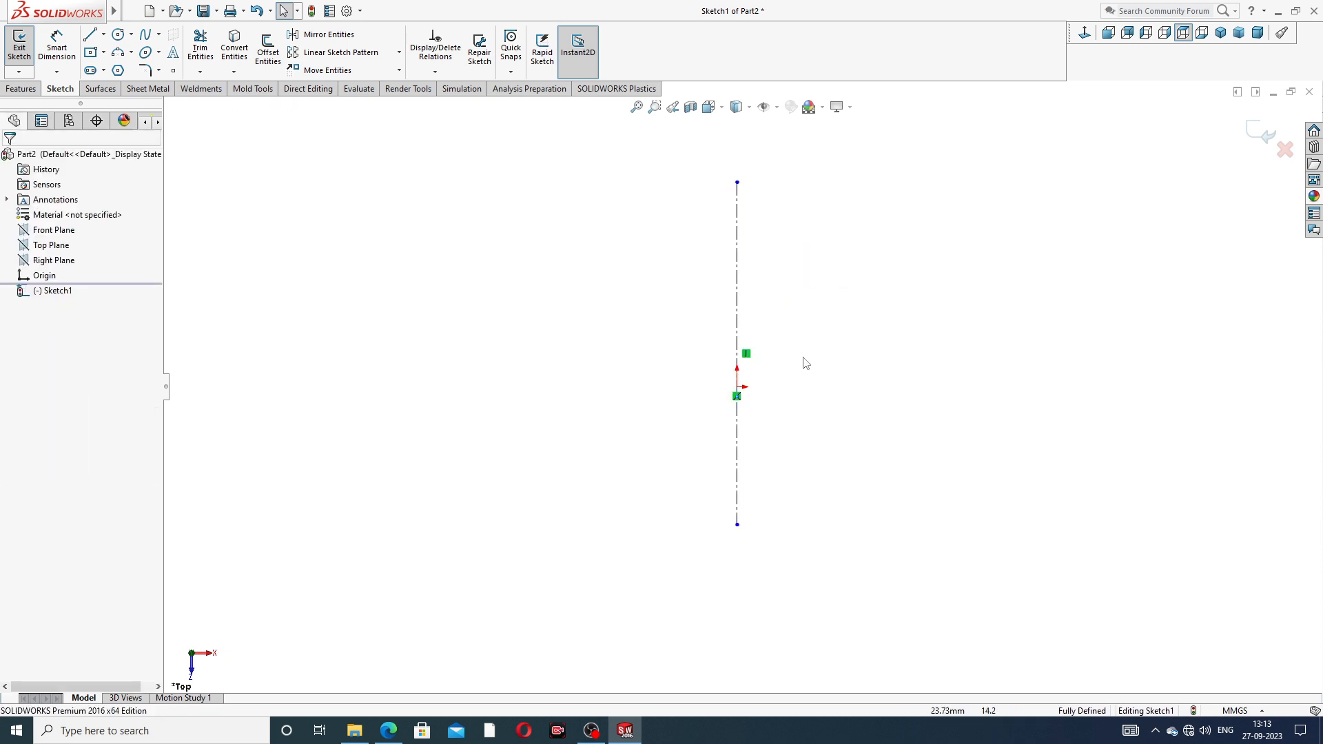
pyautogui.moveTo(738, 527)
pyautogui.mouseDown()
pyautogui.moveTo(738, 512)
pyautogui.moveTo(737, 550)
pyautogui.mouseUp()
pyautogui.click(817, 447)
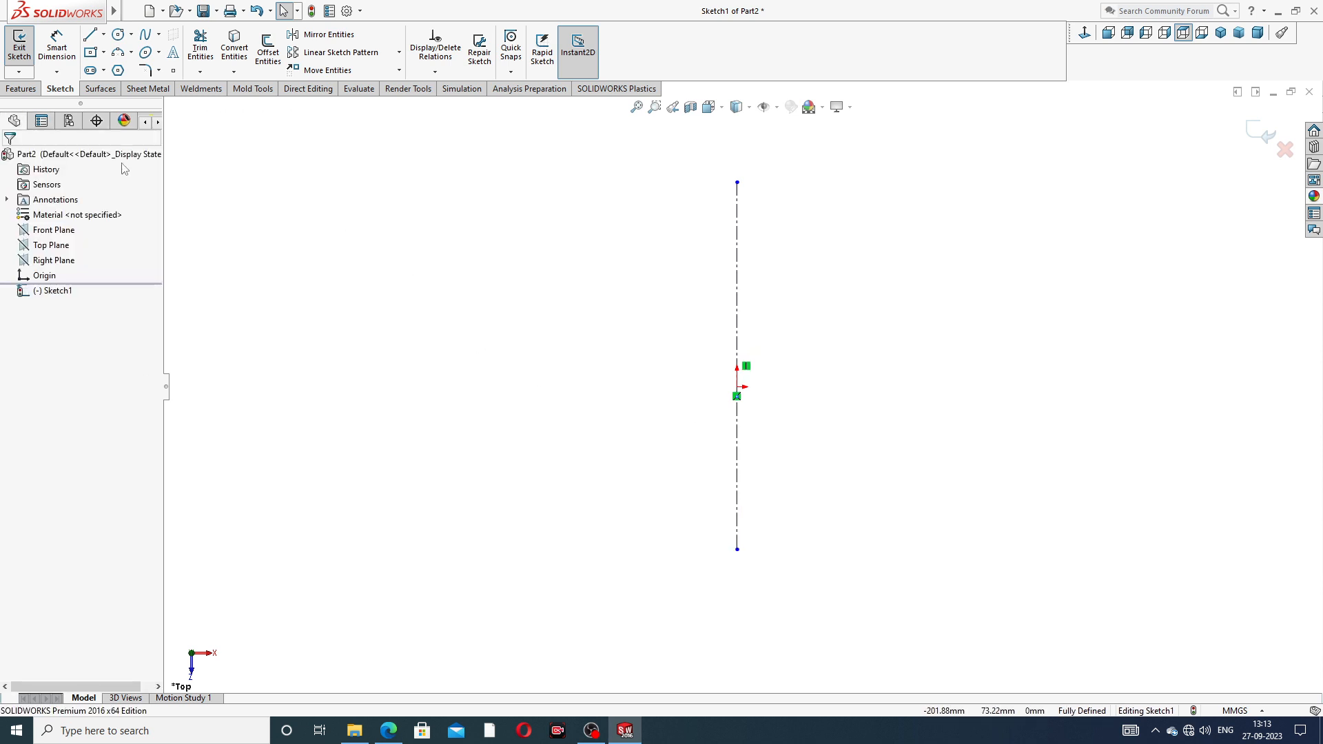
# Step: Sketch a horizontal centerline through the origin, stretching its right end well past the vertical centerline
pyautogui.click(104, 35)
pyautogui.click(126, 67)
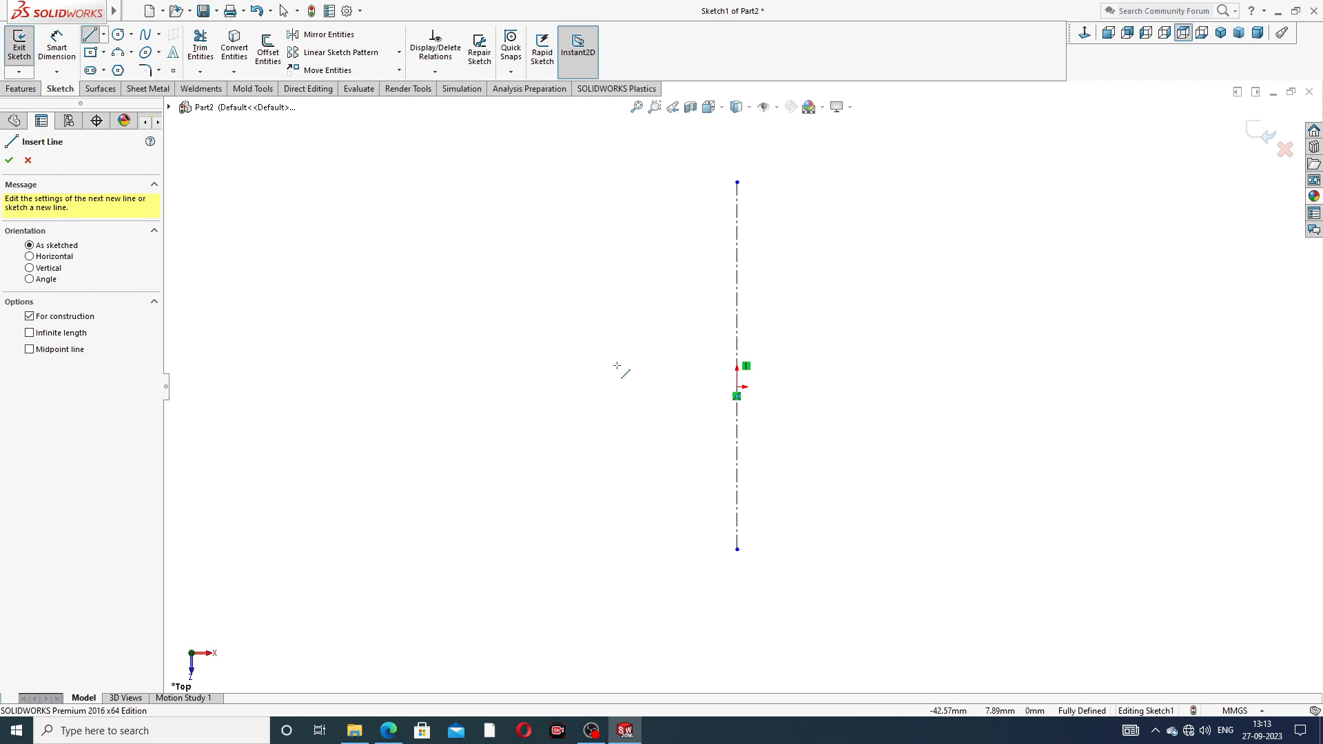
pyautogui.click(629, 387)
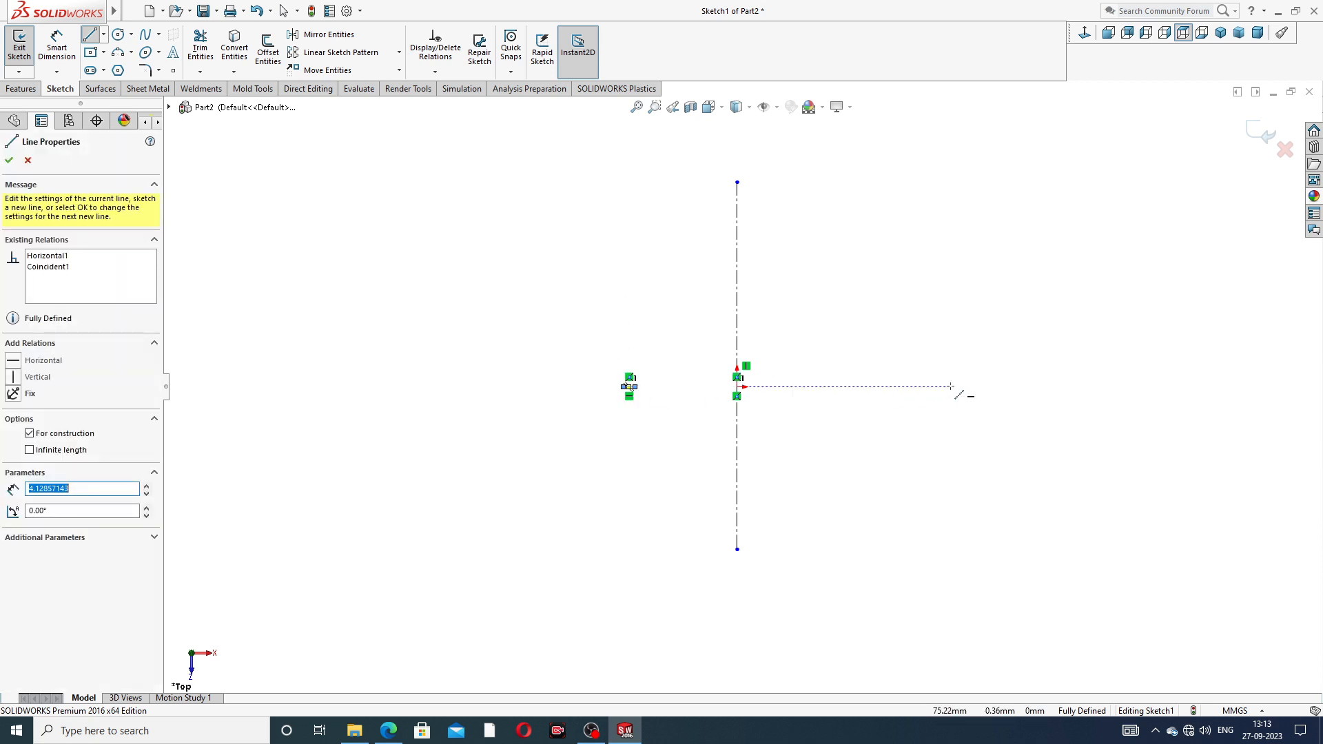
pyautogui.rightClick(902, 273)
pyautogui.click(945, 281)
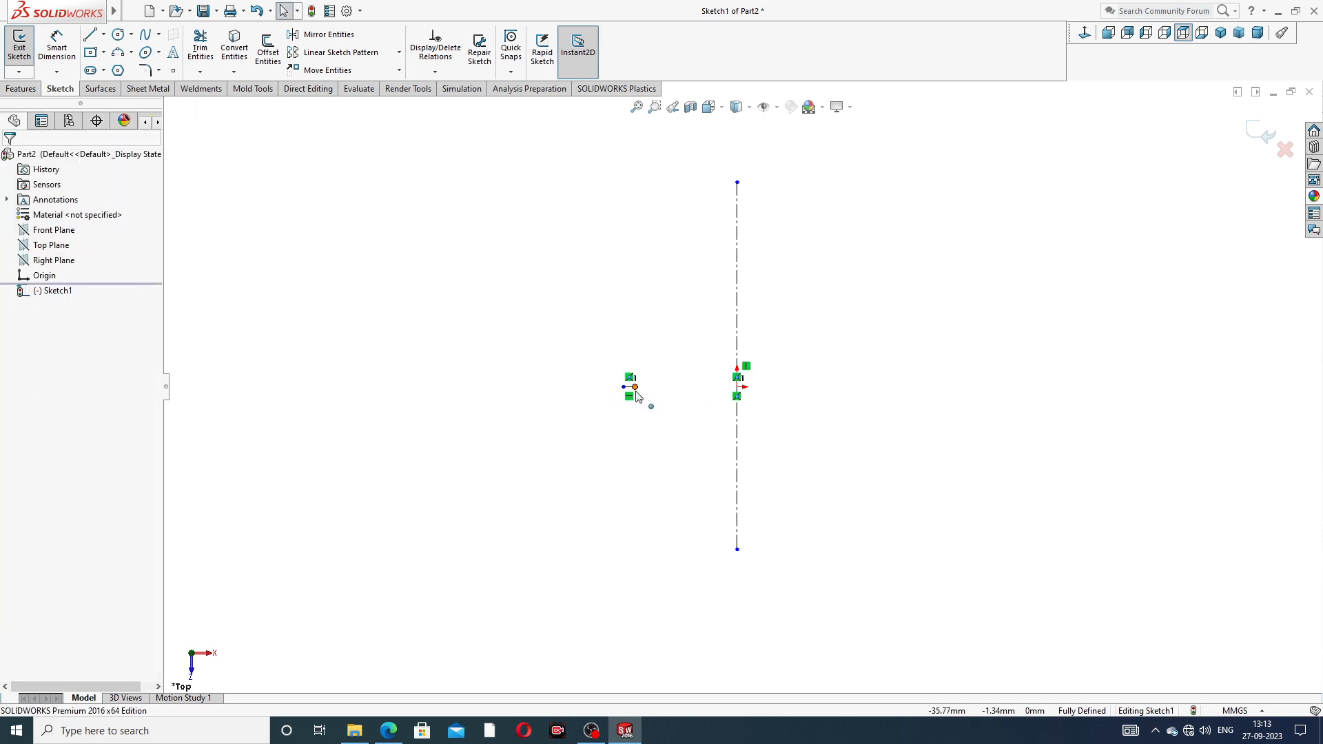
pyautogui.moveTo(635, 387); pyautogui.dragTo(970, 387)
pyautogui.click(901, 301)
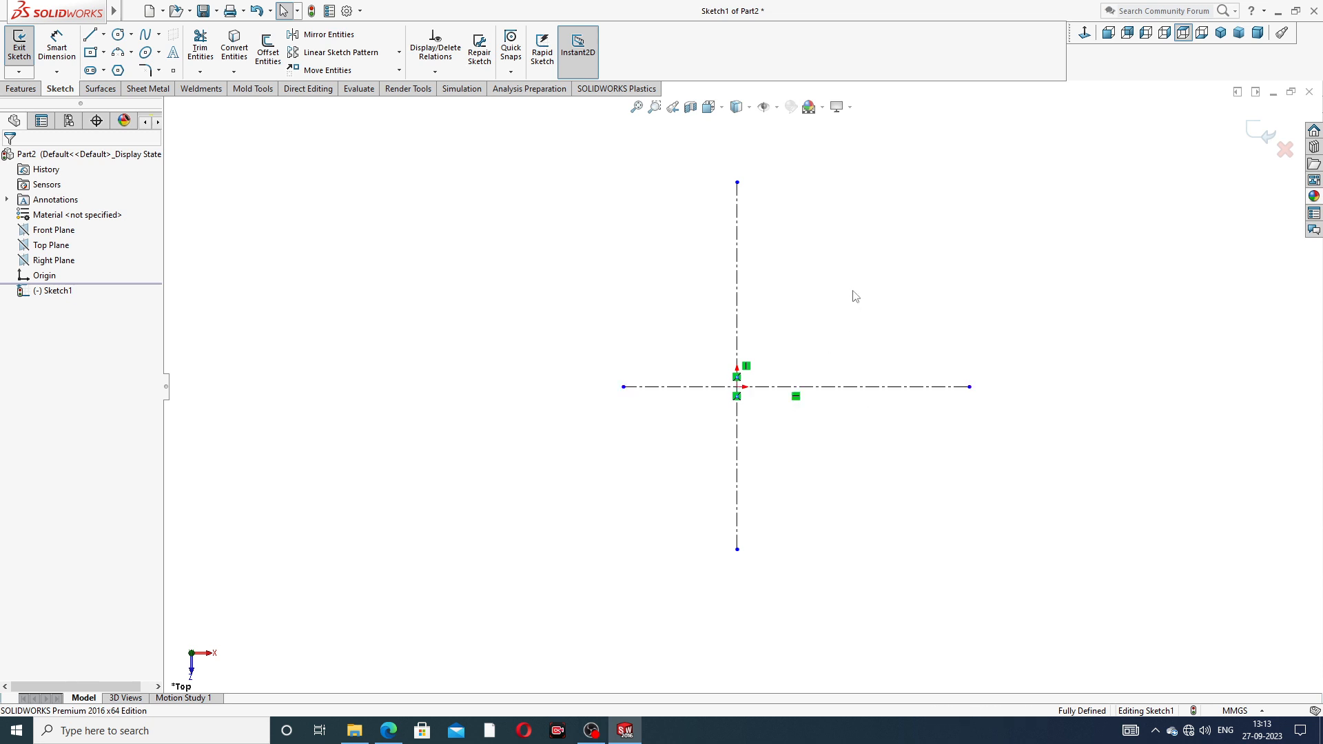
pyautogui.keyDown('ctrl'); pyautogui.moveTo(841, 242); pyautogui.dragTo(832, 269, button='middle'); pyautogui.keyUp('ctrl')
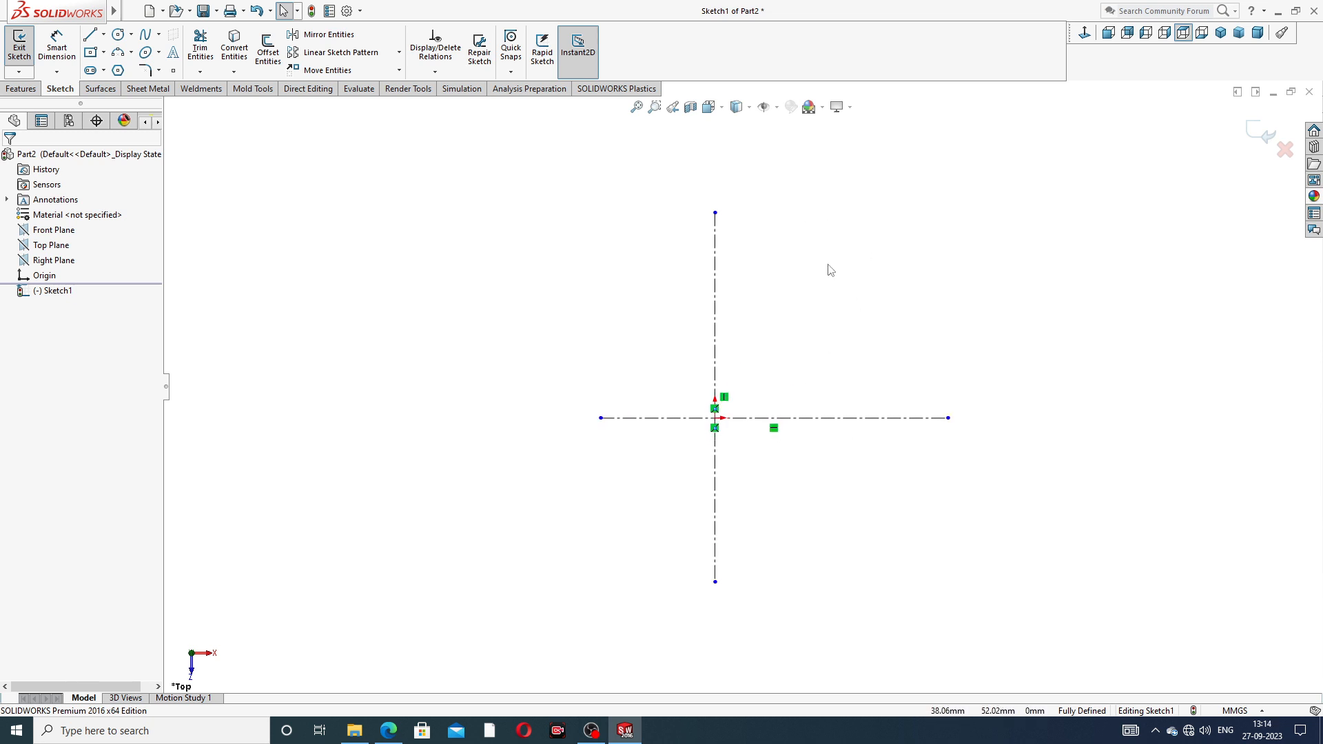
# Step: Sketch two concentric circles centered on the vertical centerline about 59 mm above the origin, the outer one about 68.5 mm in diameter
pyautogui.click(118, 34)
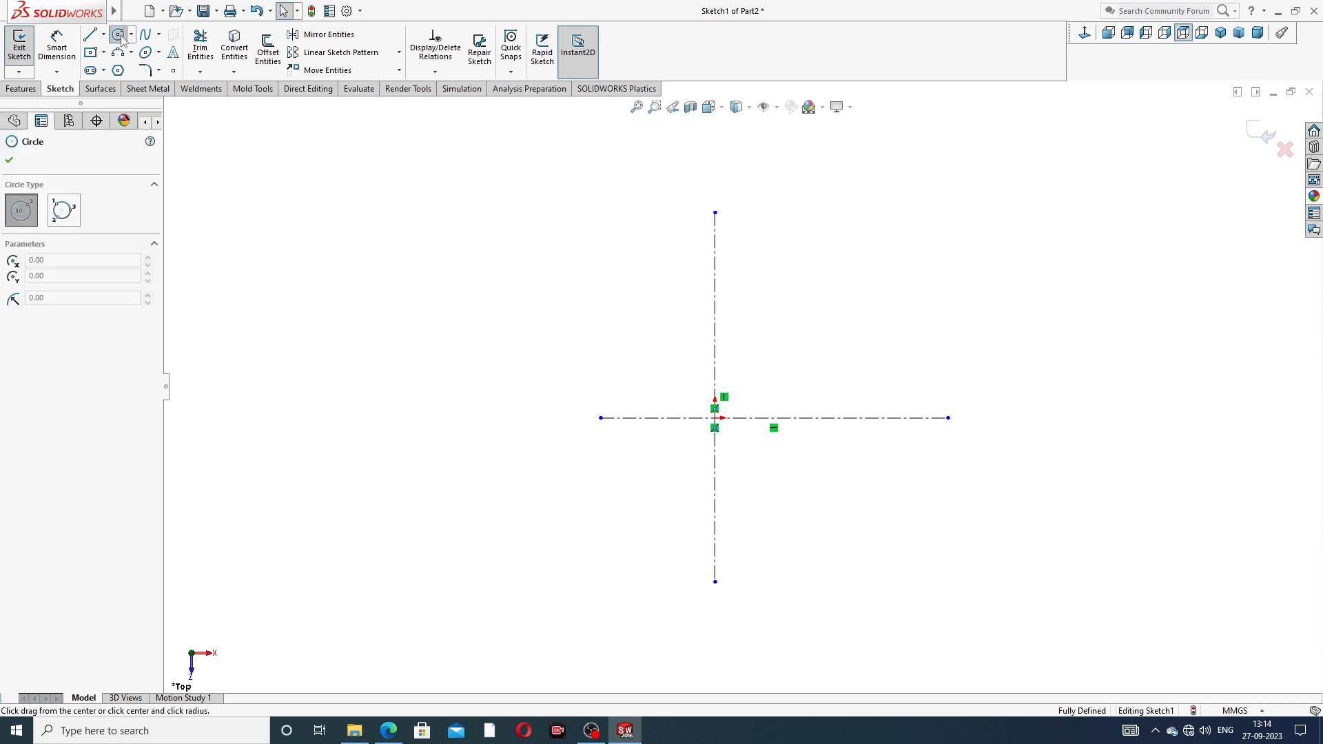
pyautogui.click(715, 250)
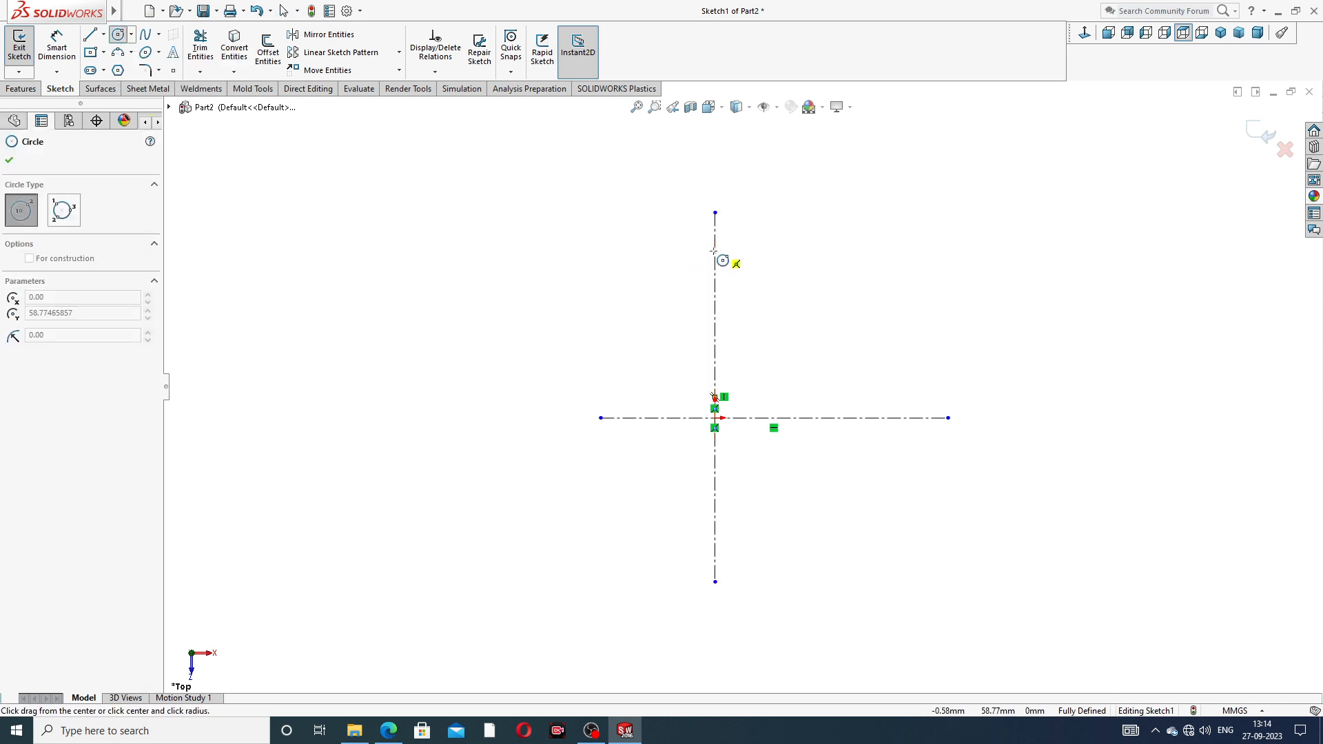
pyautogui.click(781, 210)
pyautogui.click(715, 250)
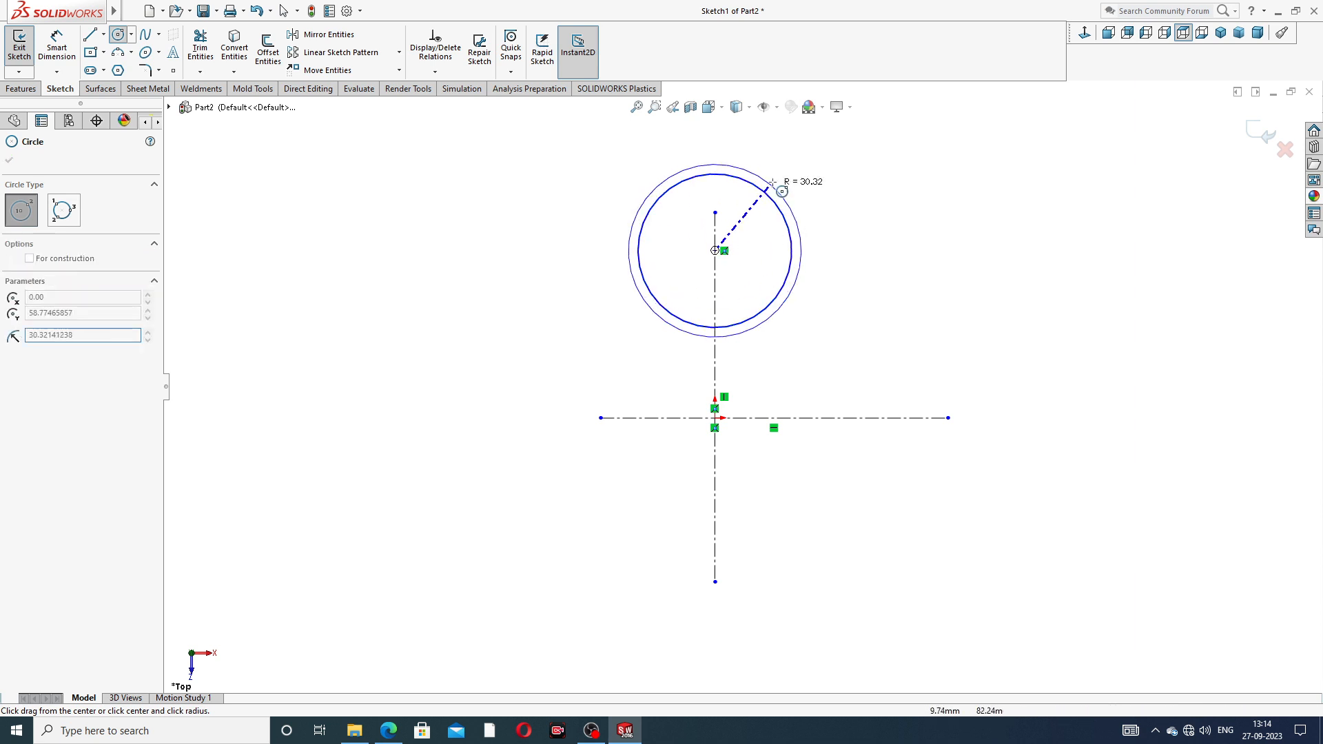
pyautogui.click(787, 184)
pyautogui.rightClick(855, 169)
pyautogui.click(891, 176)
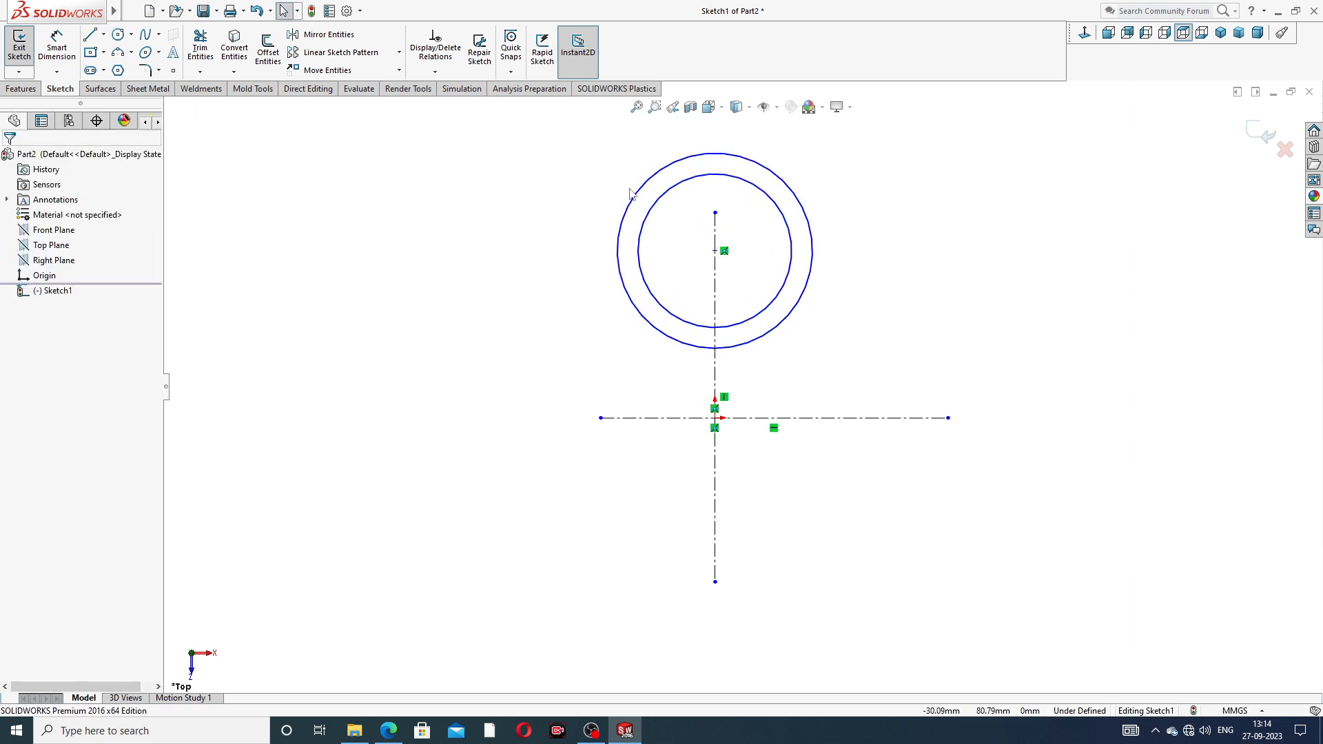
# Step: Check the gland drawing for sizes and dimension the outer circle to 38 mm diameter
pyautogui.click(56, 49)
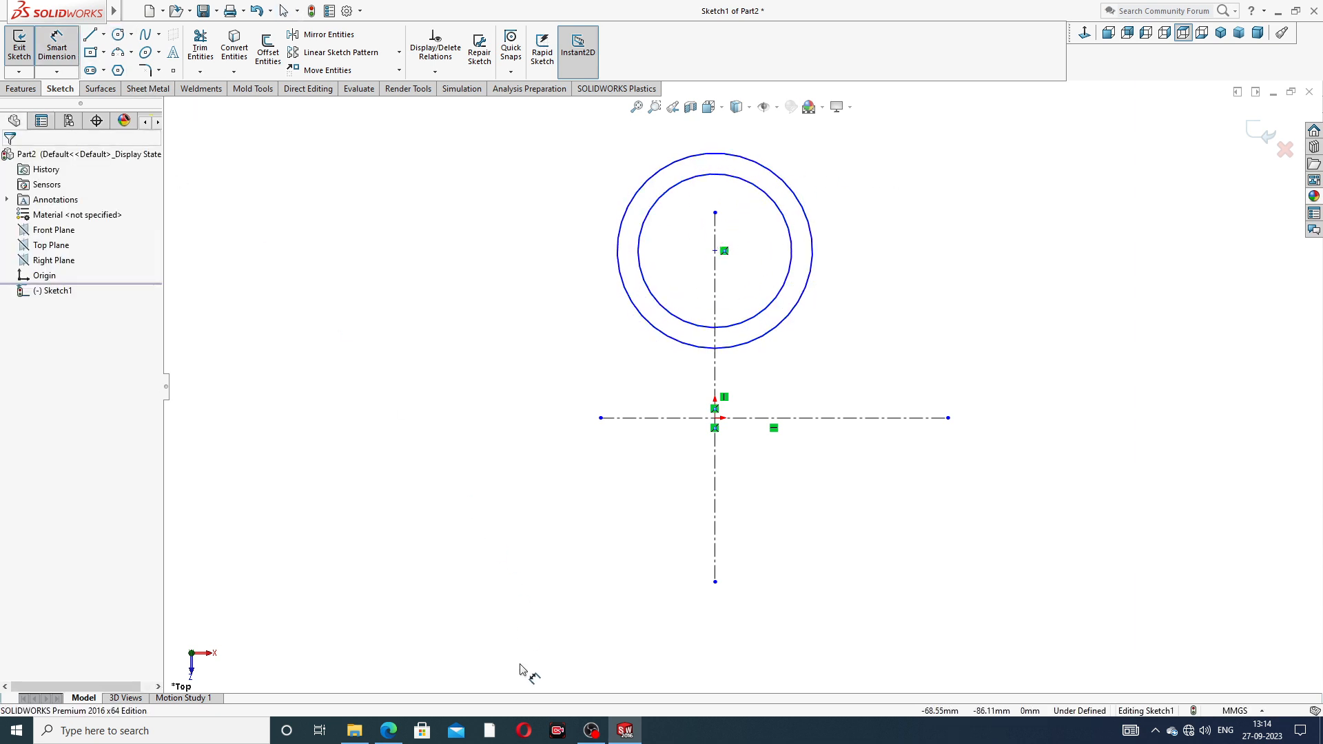
pyautogui.click(388, 729)
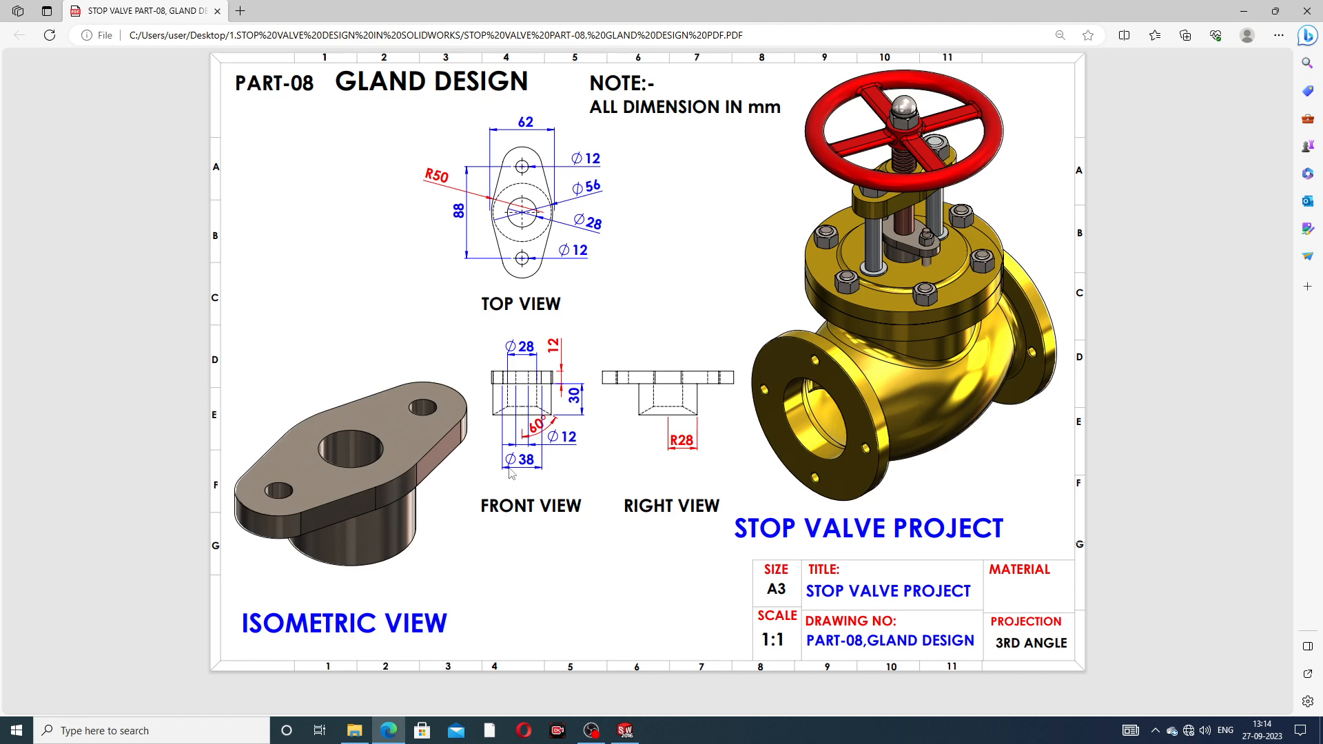
pyautogui.click(388, 731)
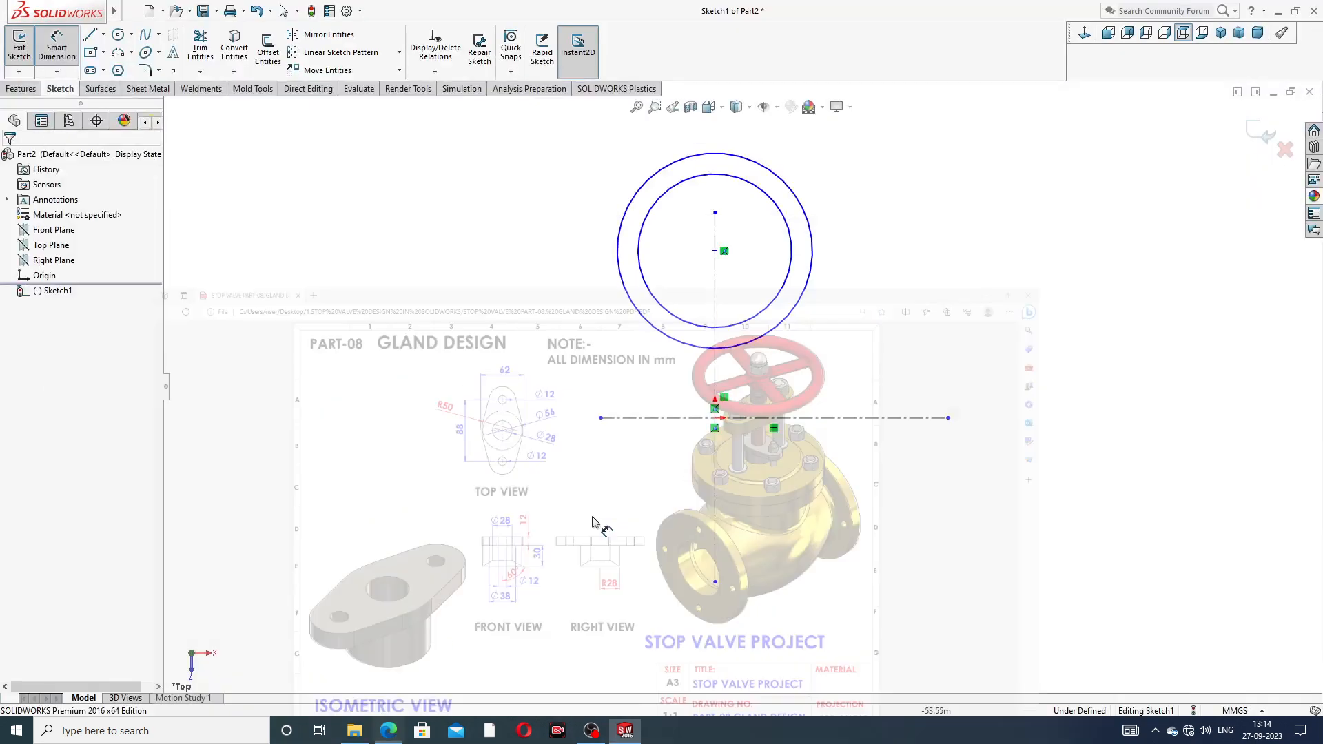
pyautogui.click(796, 199)
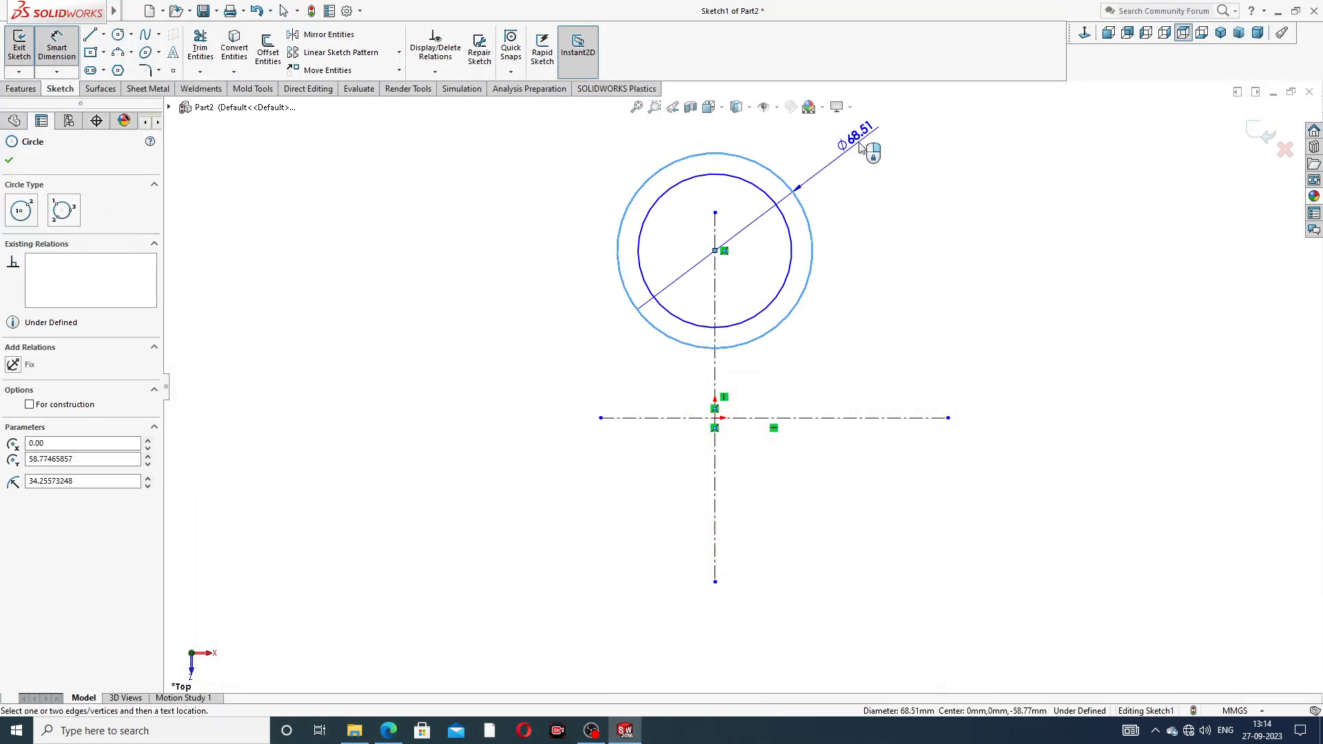
pyautogui.click(860, 147)
pyautogui.write('38')
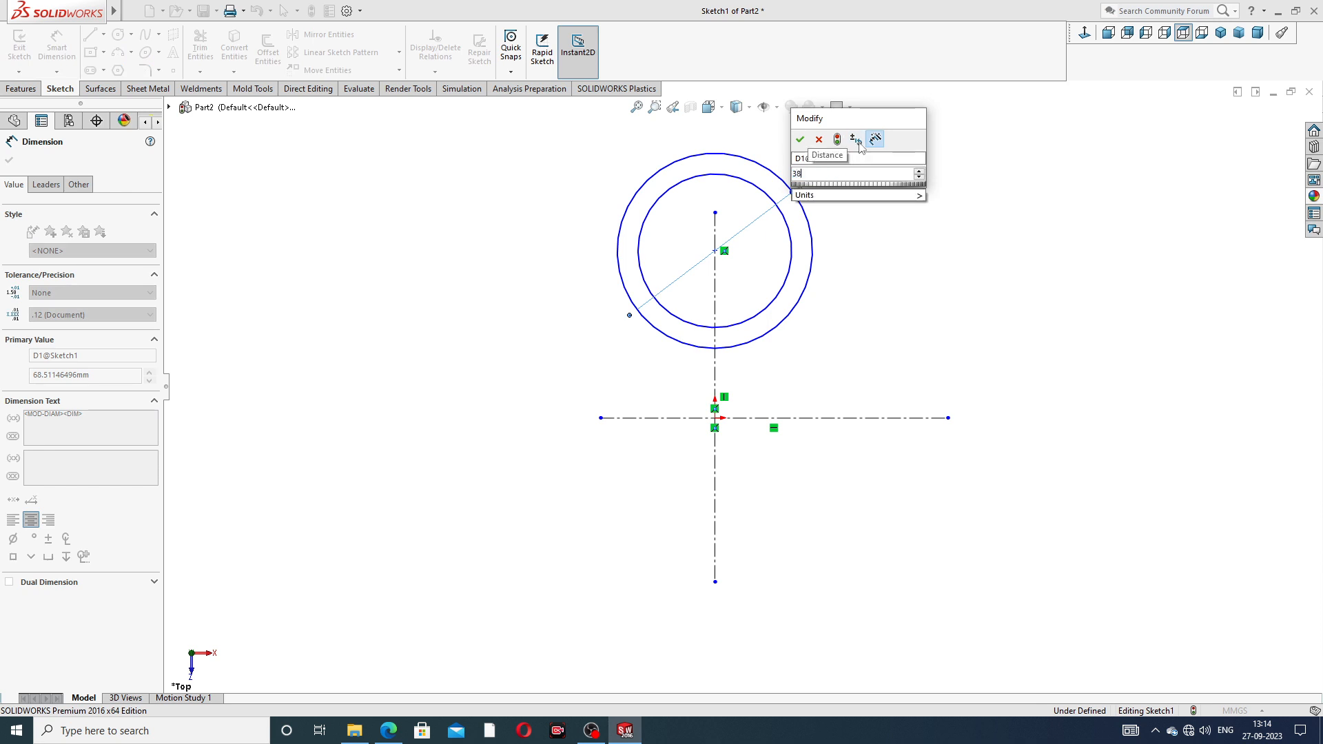
pyautogui.press('Return')
# Step: Dimension the inner circle to 12 mm diameter
pyautogui.click(790, 229)
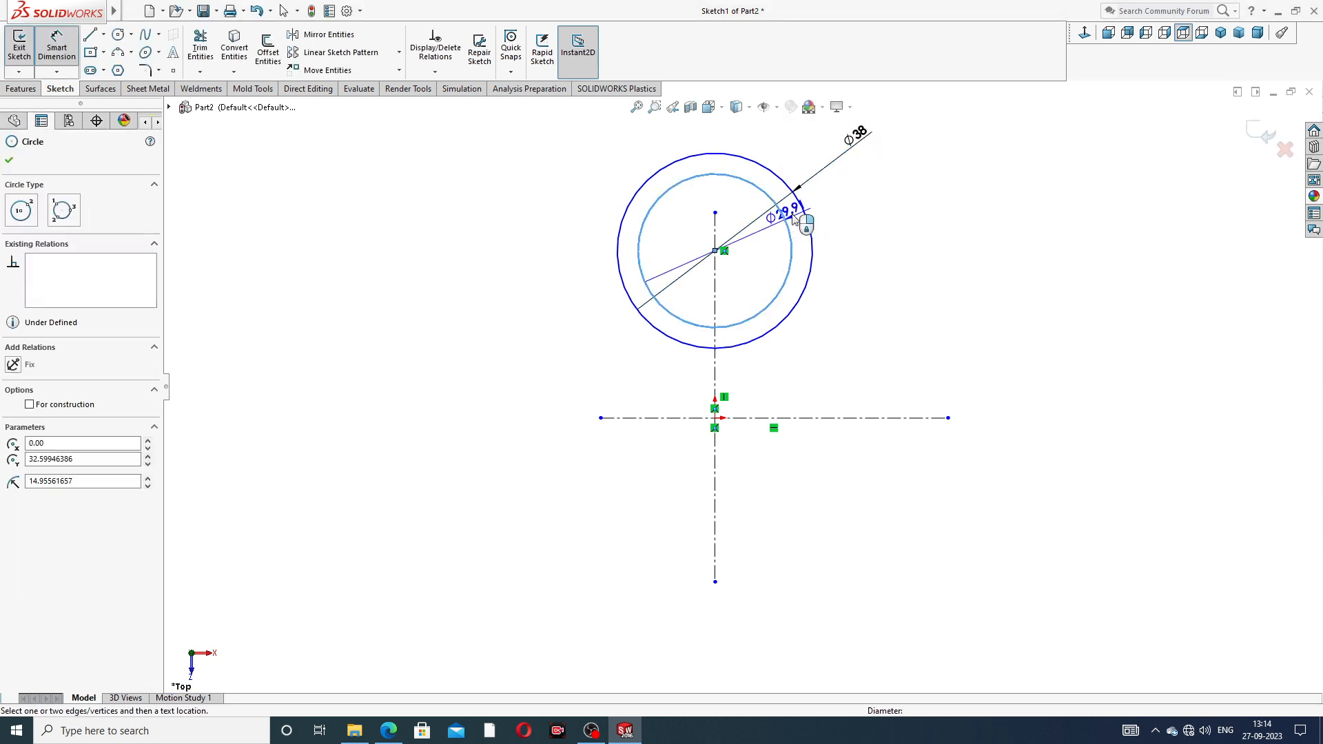
pyautogui.click(827, 158)
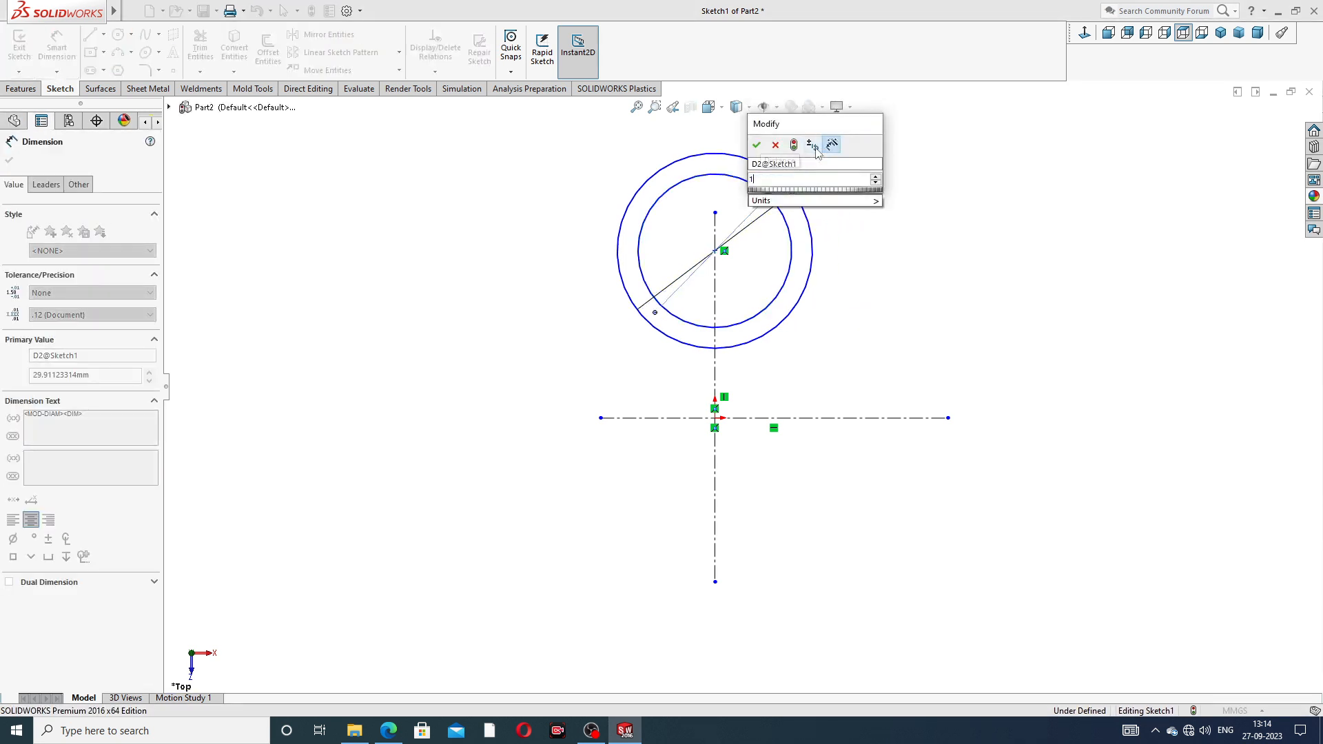
pyautogui.write('12')
pyautogui.press('Return')
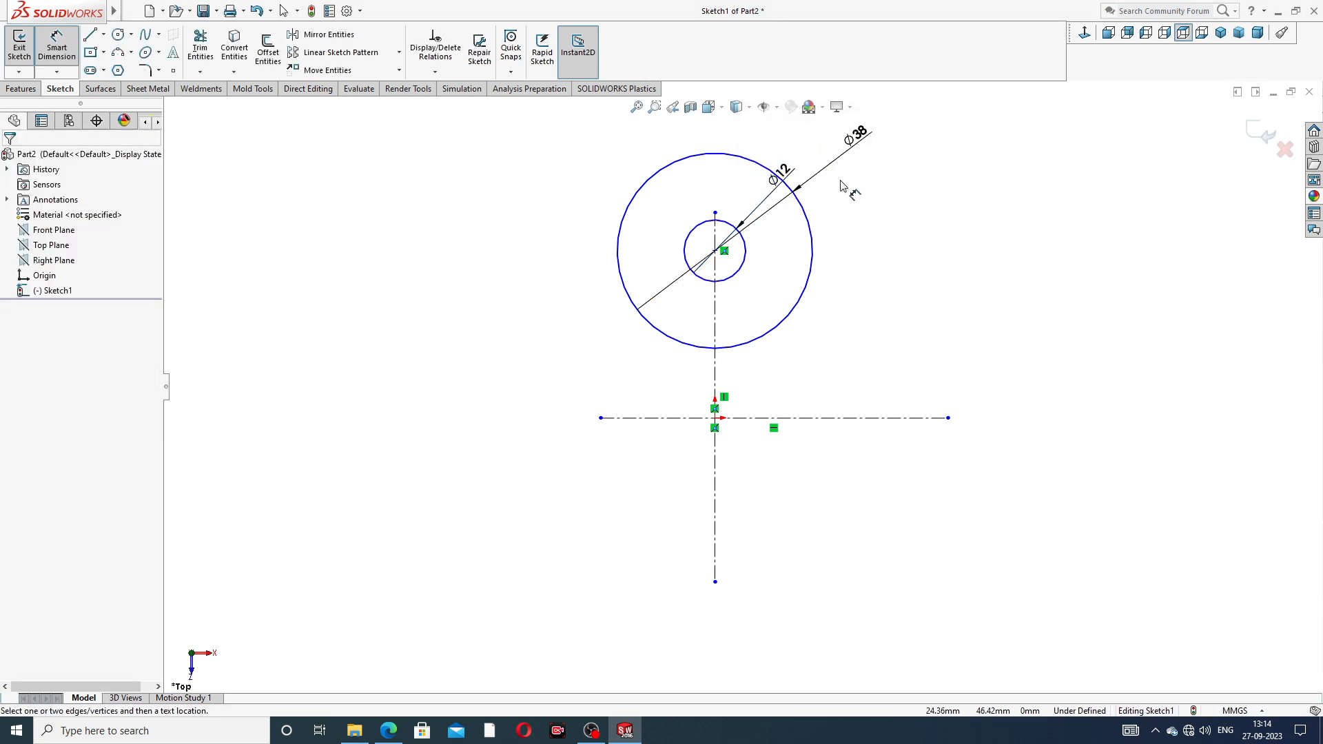
pyautogui.moveTo(774, 211)
pyautogui.mouseDown()
pyautogui.moveTo(798, 177)
pyautogui.moveTo(837, 178)
pyautogui.moveTo(831, 193)
pyautogui.mouseUp()
pyautogui.click(867, 237)
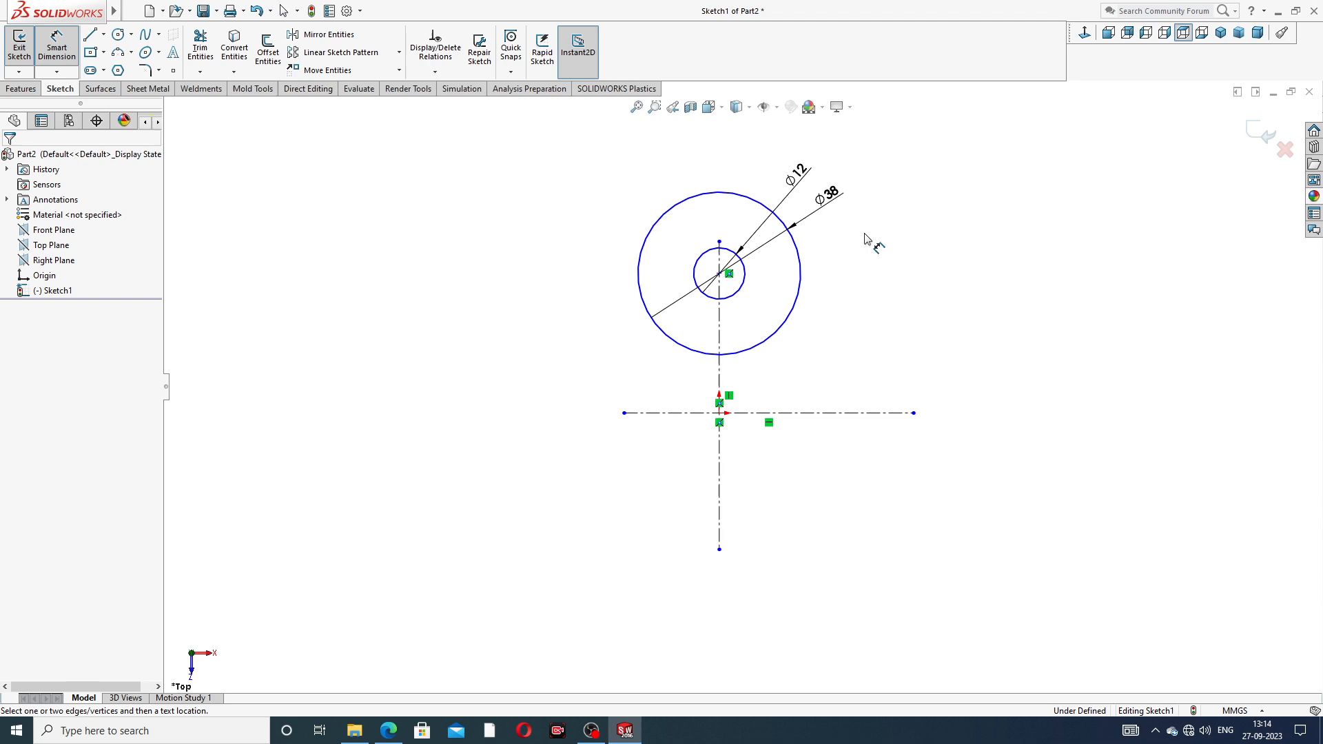
pyautogui.rightClick(562, 220)
pyautogui.click(576, 207)
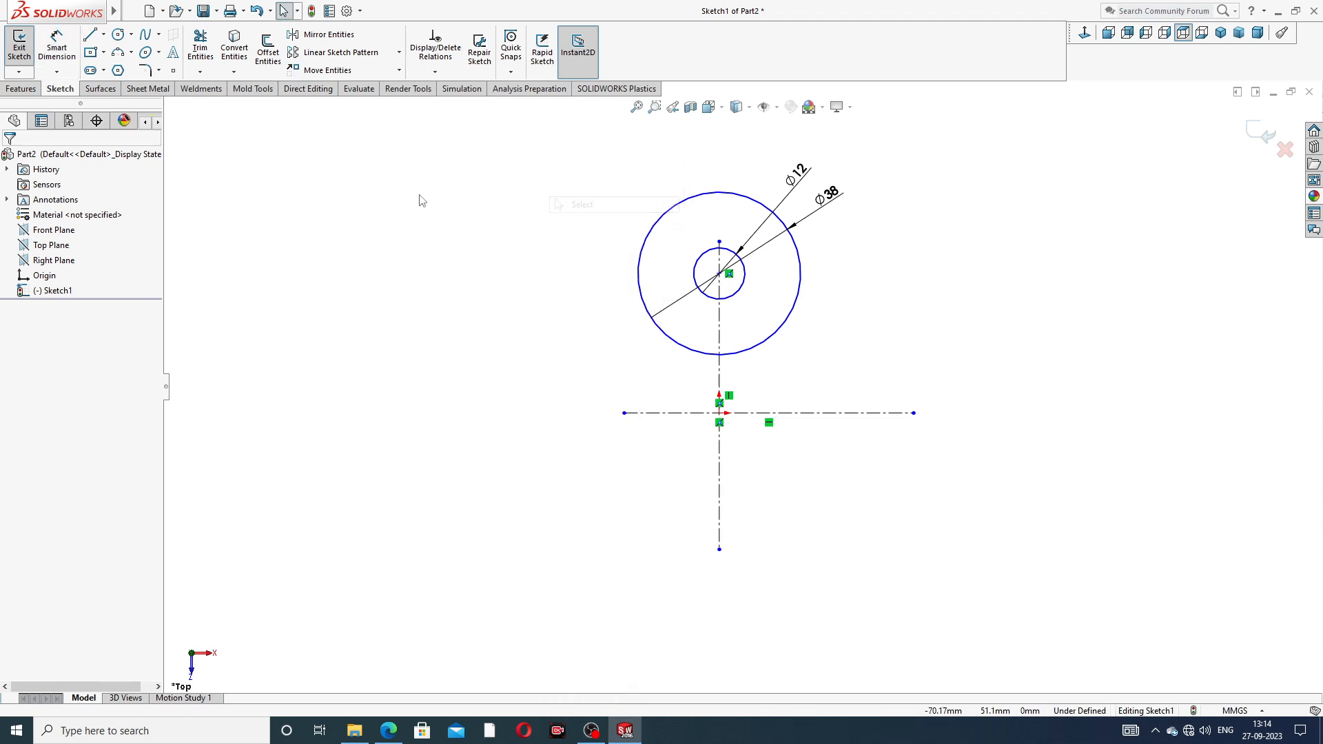
# Step: Sketch a line about 48 mm long, tangent to the outer circle's right side and ending on the horizontal centerline
pyautogui.click(90, 34)
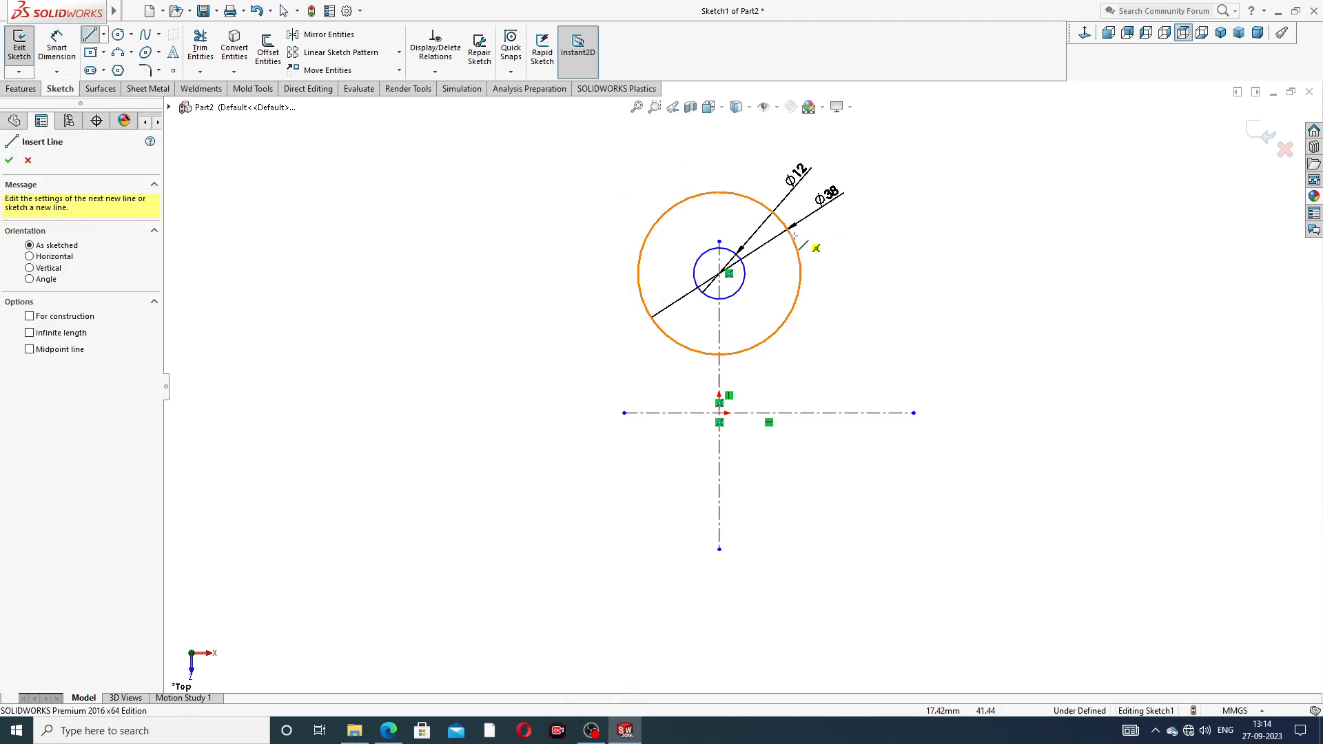
pyautogui.click(765, 205)
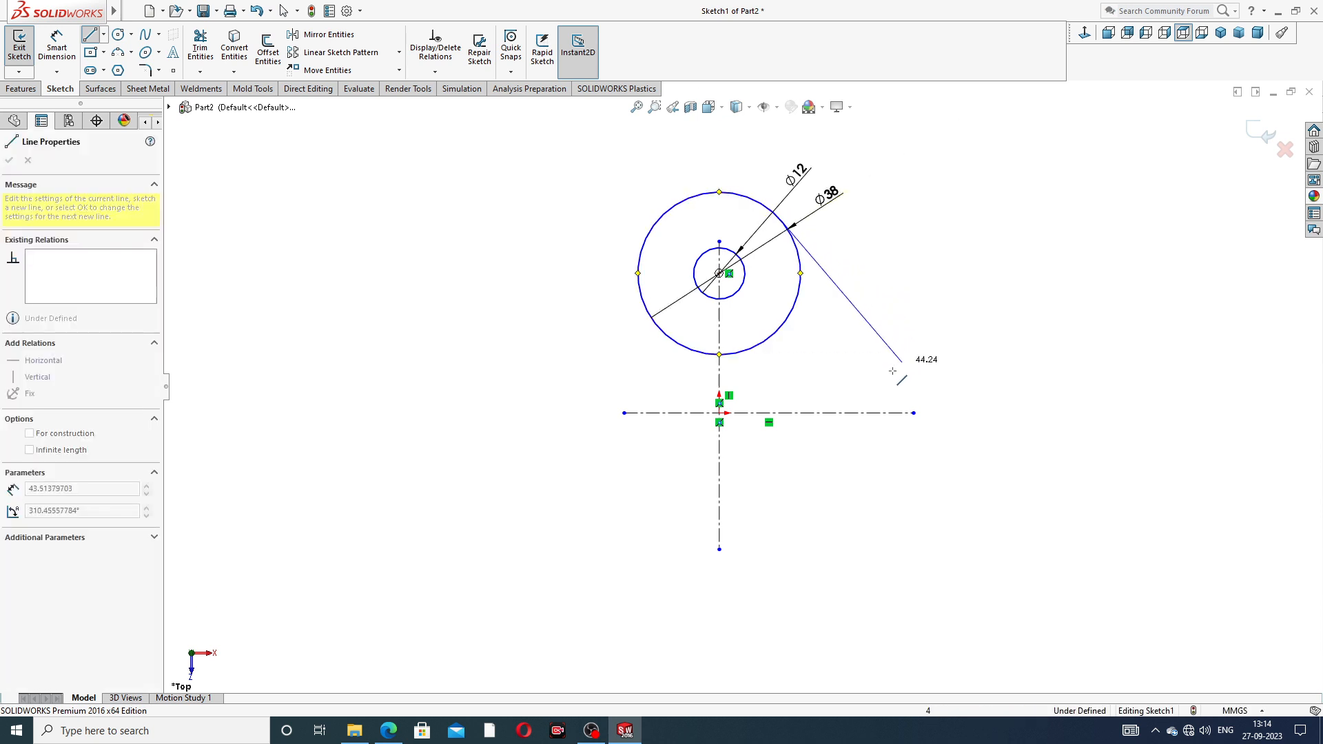
pyautogui.click(890, 411)
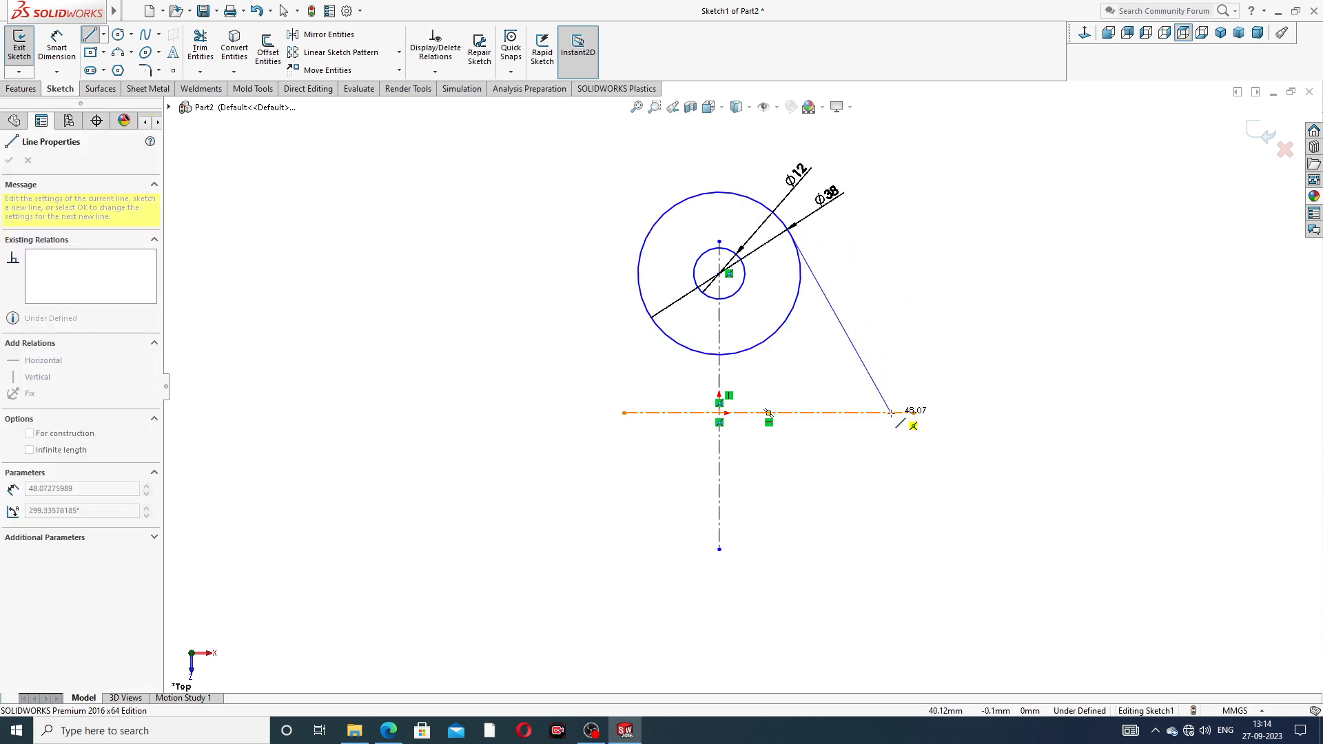
pyautogui.rightClick(940, 241)
pyautogui.click(960, 257)
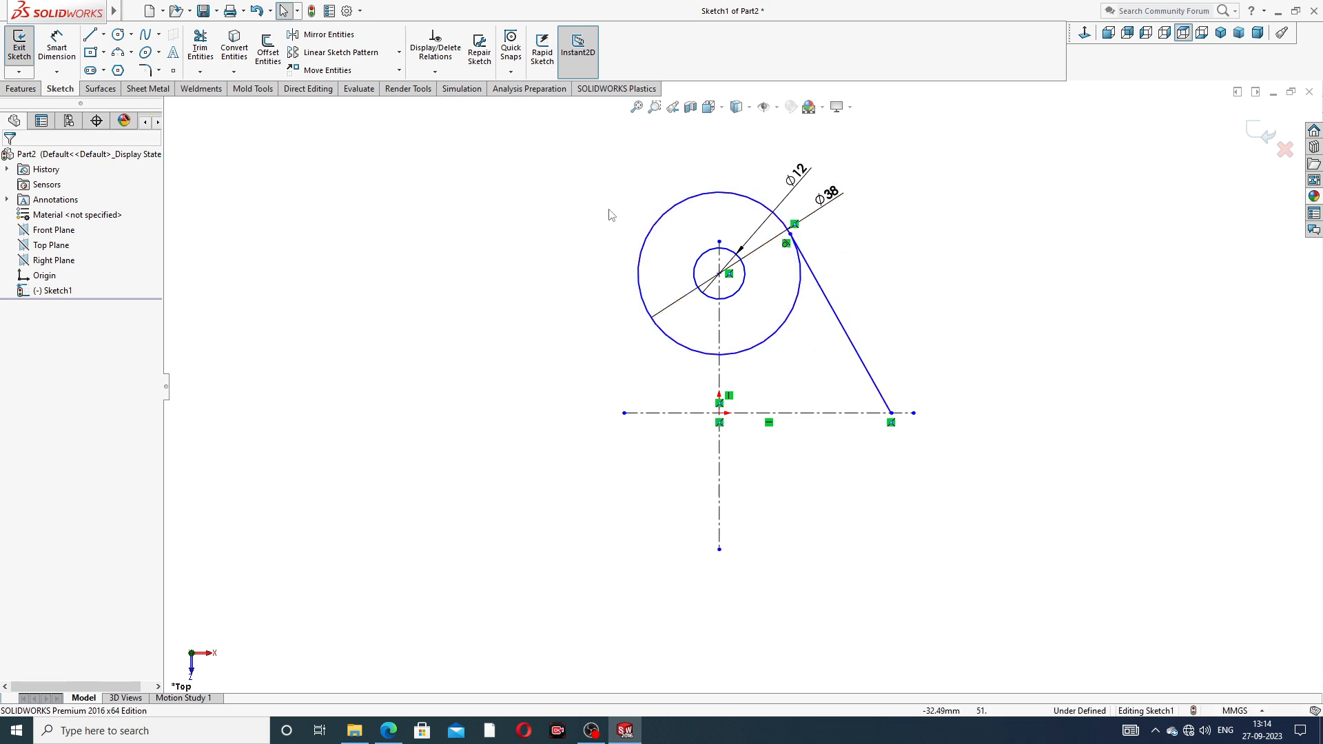
# Step: Mirror the tangent line about the vertical centerline, keeping the original
pyautogui.click(819, 285)
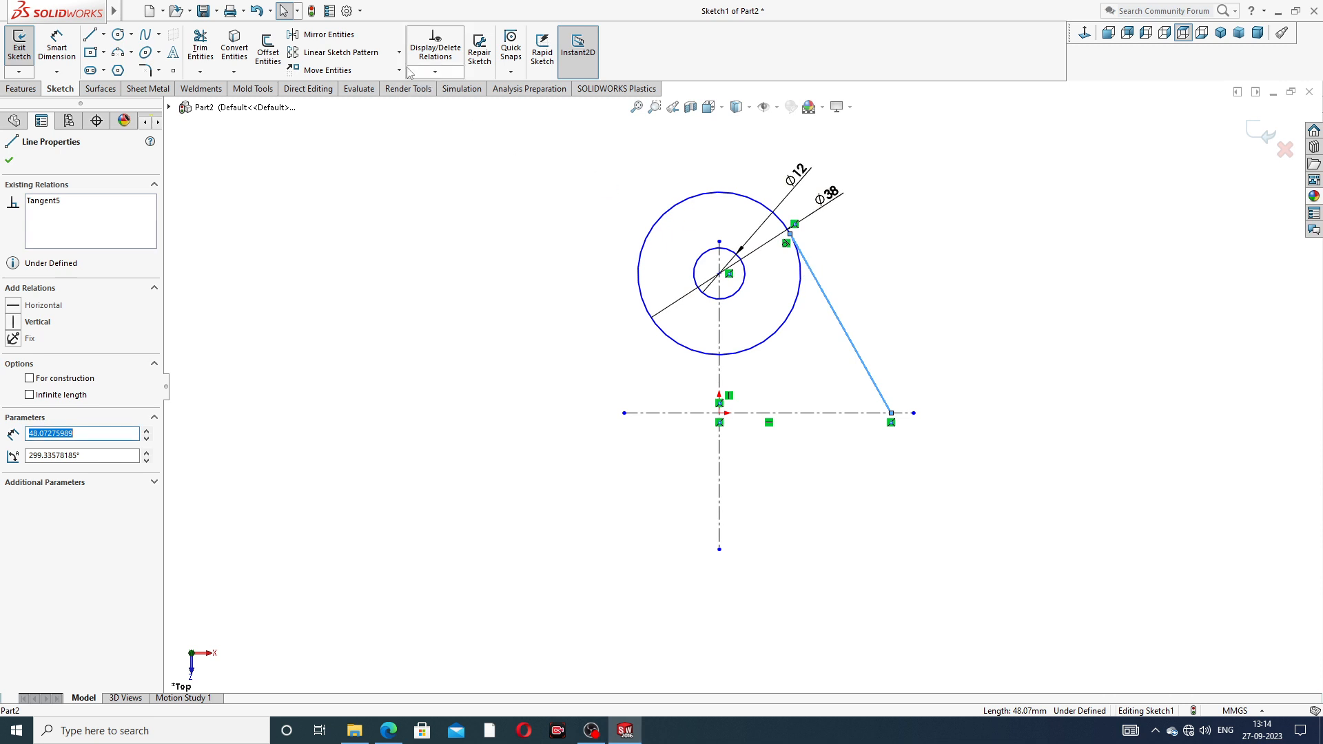
pyautogui.click(352, 37)
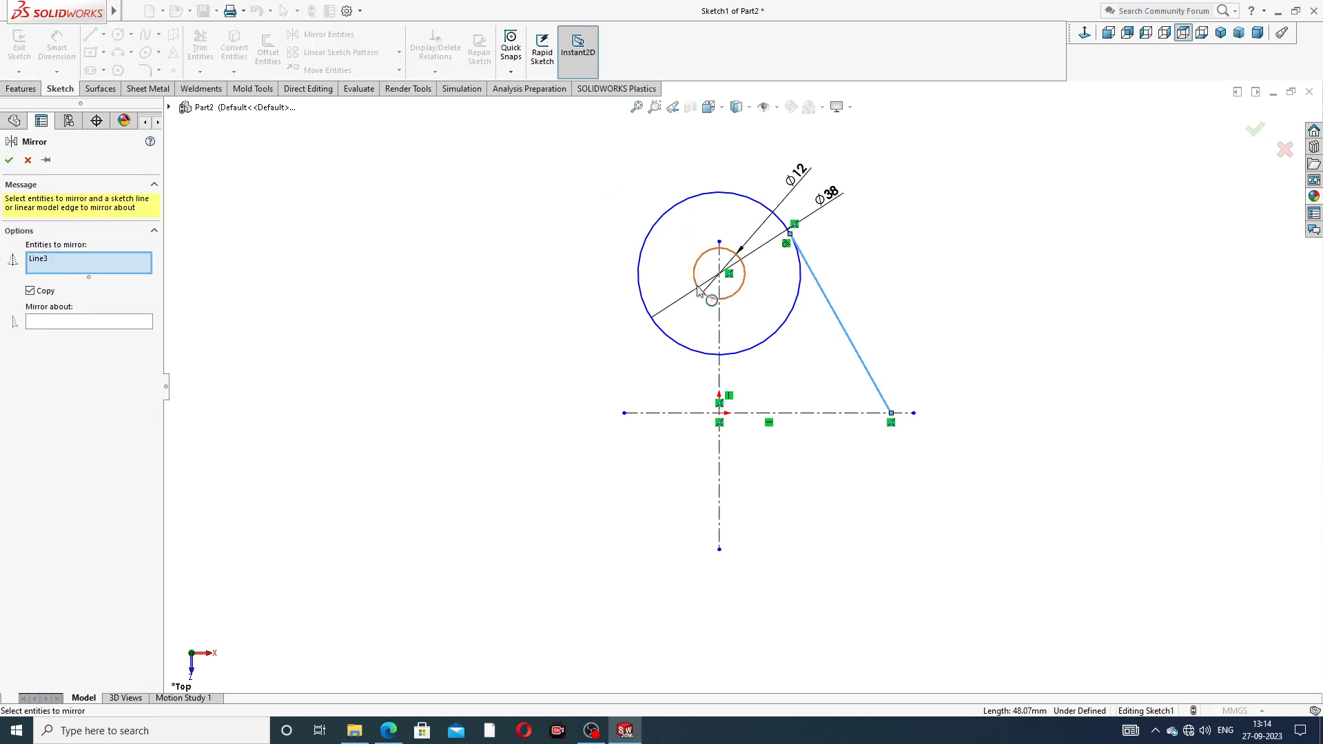
pyautogui.click(136, 323)
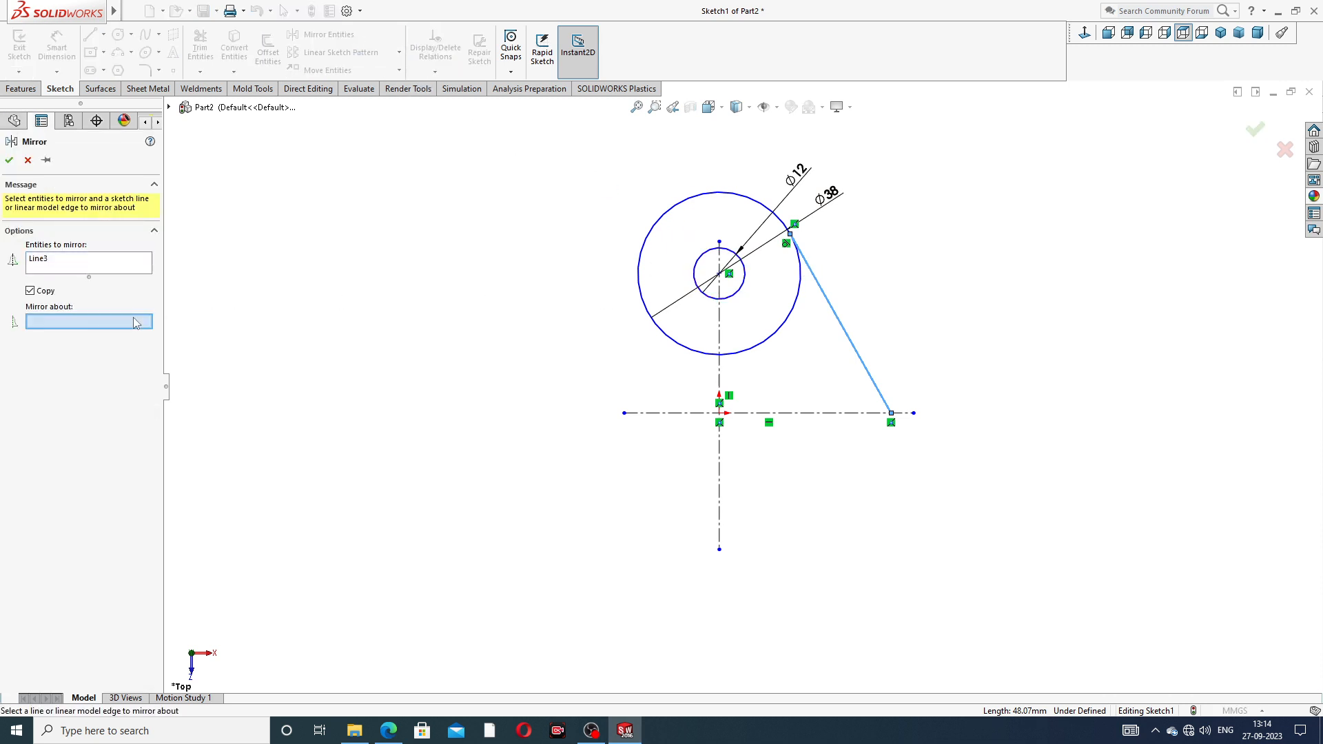
pyautogui.click(719, 372)
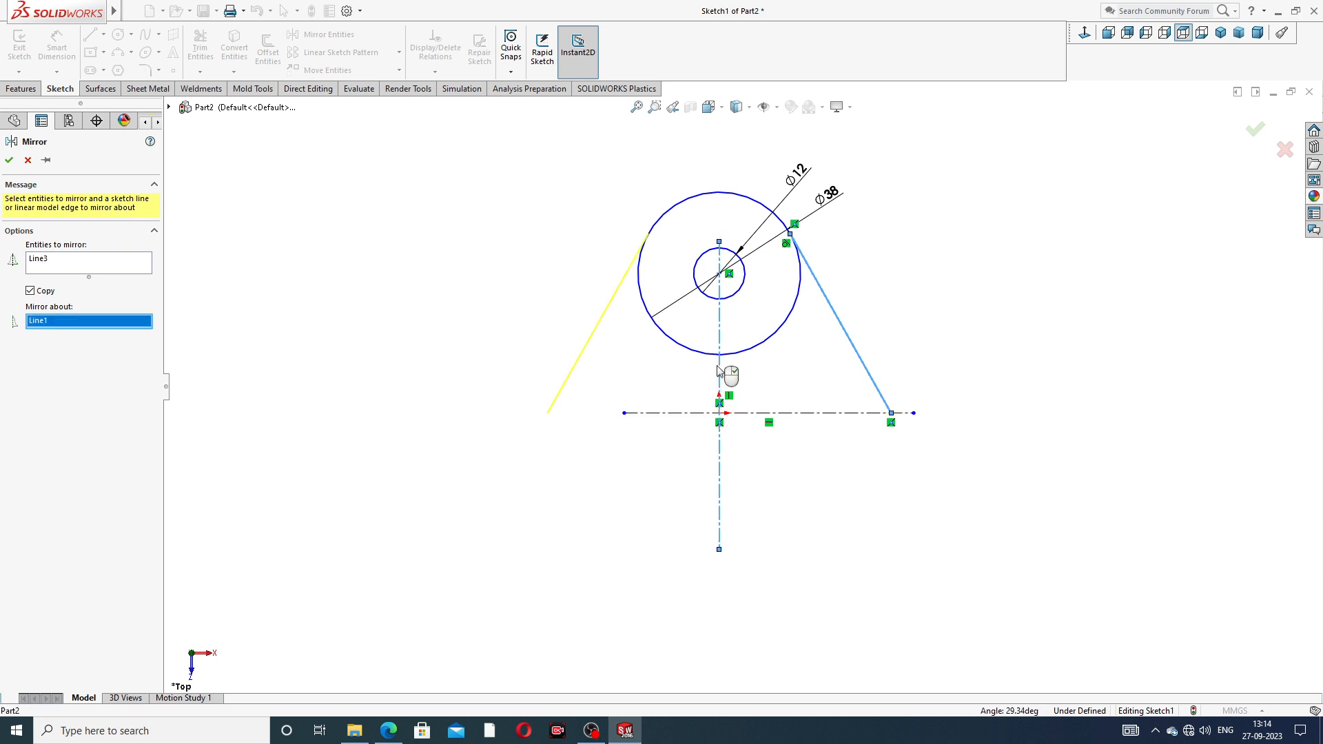
pyautogui.click(10, 161)
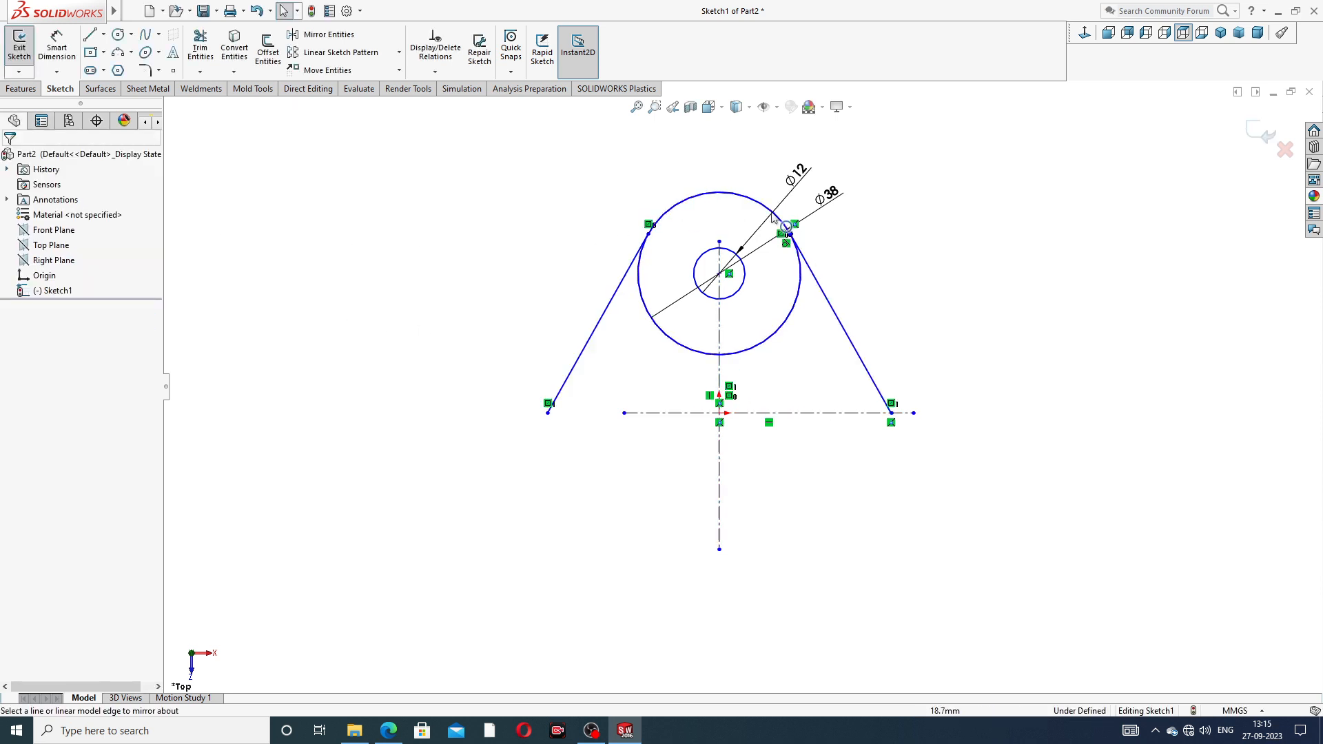
pyautogui.moveTo(615, 155)
pyautogui.mouseDown()
pyautogui.moveTo(631, 334)
pyautogui.moveTo(910, 276)
pyautogui.moveTo(885, 181)
pyautogui.mouseUp()
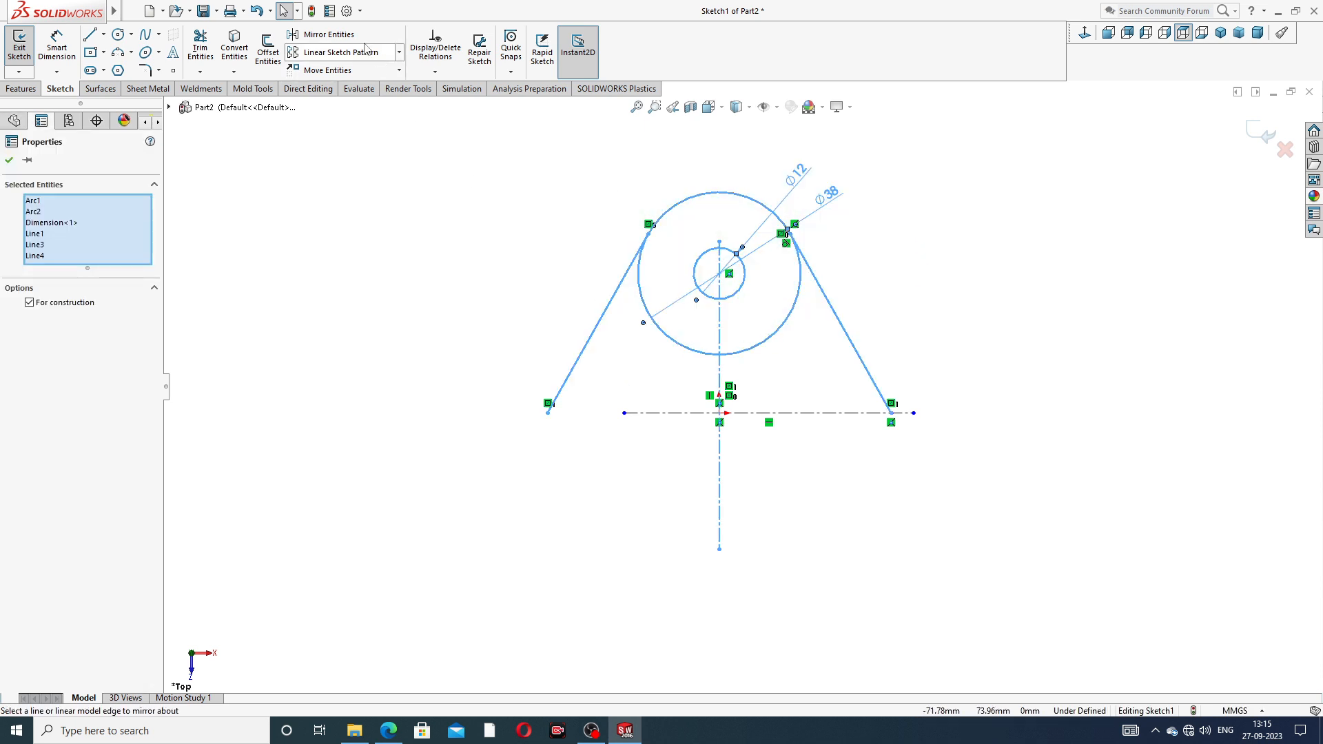
pyautogui.press('Escape')
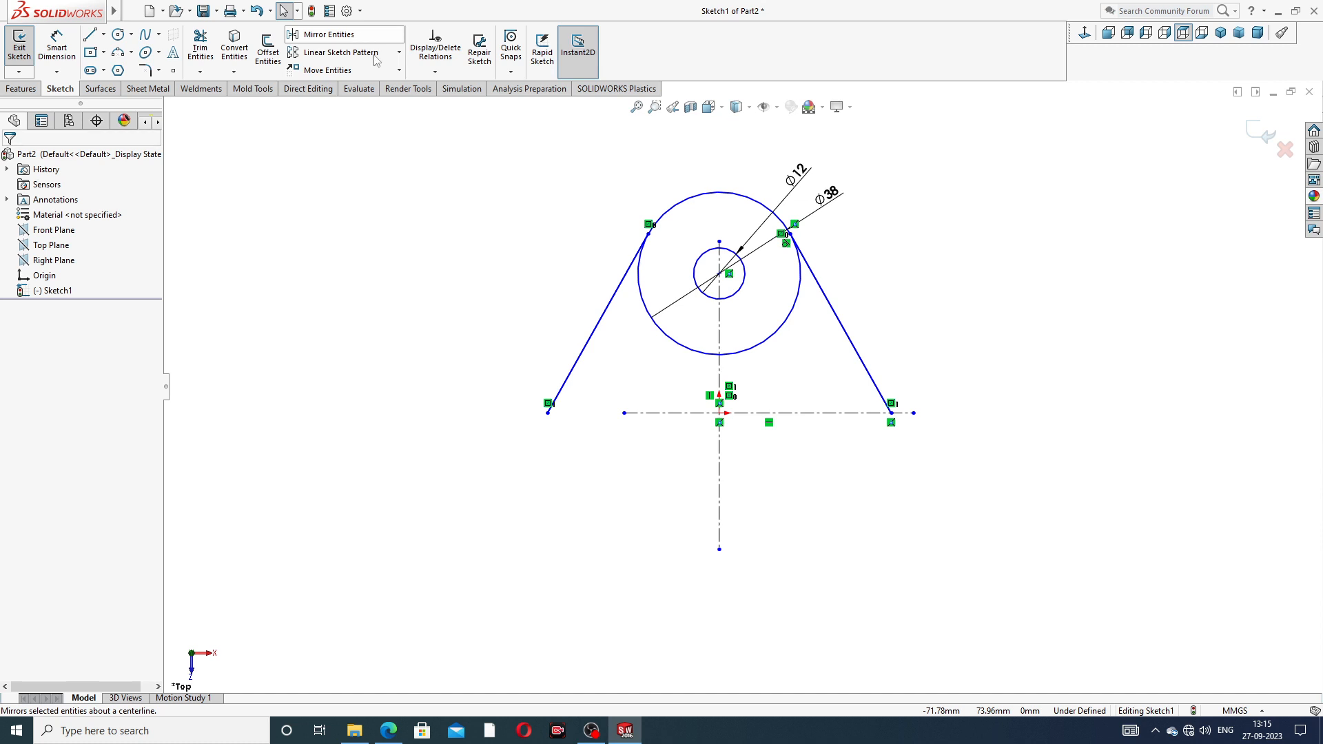
pyautogui.click(372, 35)
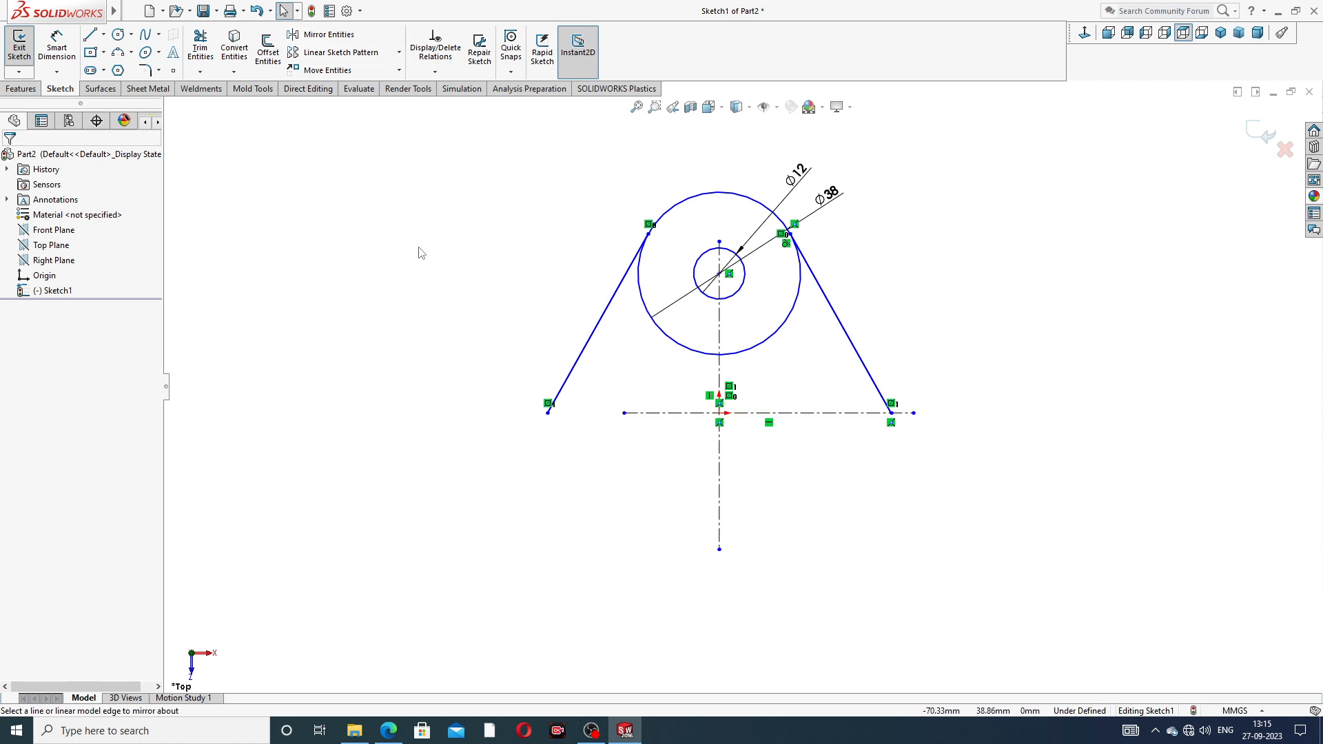
pyautogui.moveTo(603, 183)
pyautogui.mouseDown()
pyautogui.moveTo(625, 297)
pyautogui.moveTo(977, 234)
pyautogui.moveTo(816, 216)
pyautogui.mouseUp()
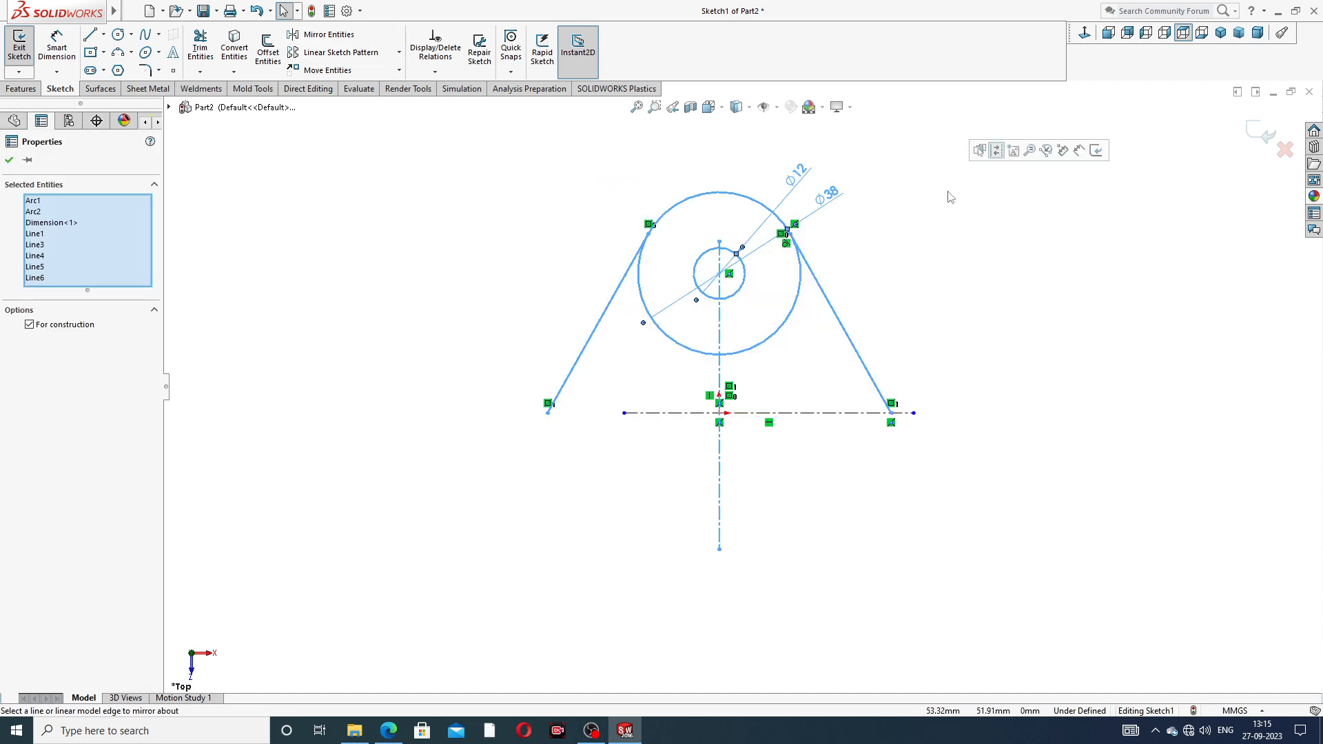
pyautogui.click(321, 273)
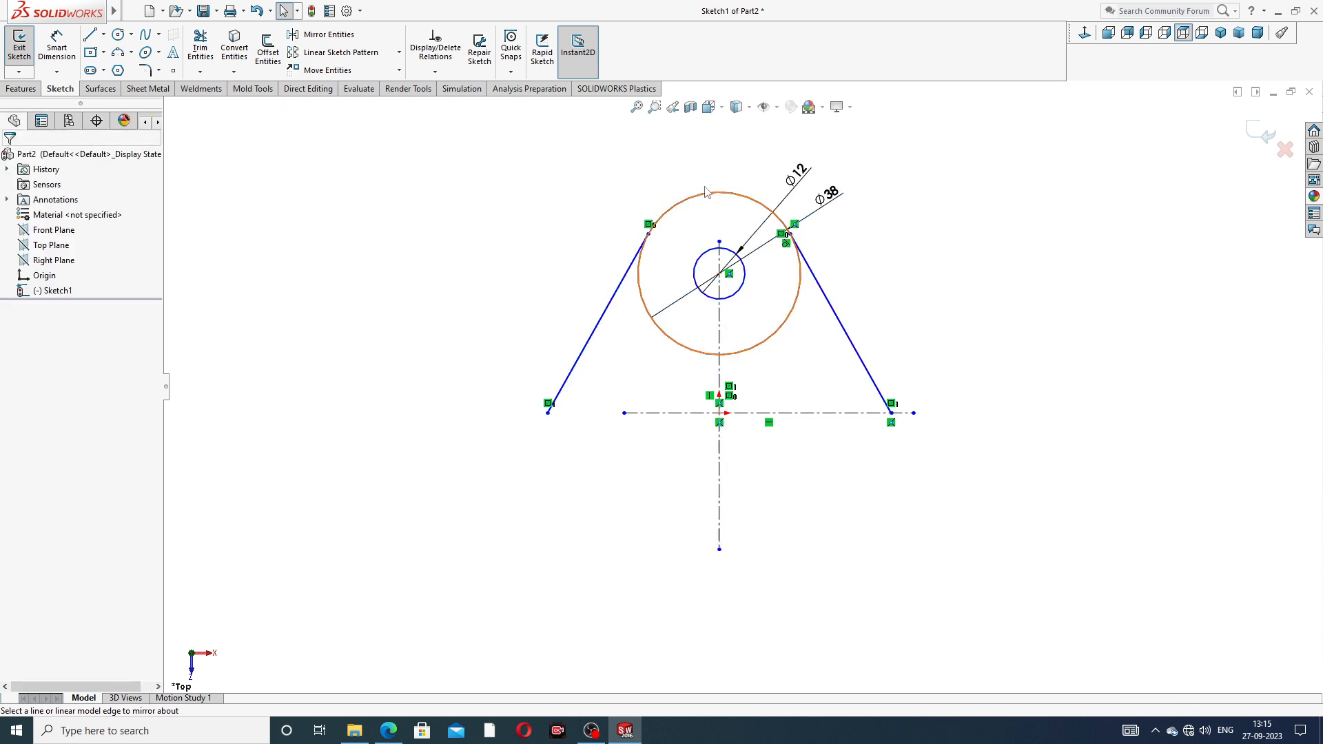
pyautogui.moveTo(567, 240)
pyautogui.mouseDown()
pyautogui.moveTo(607, 300)
pyautogui.moveTo(785, 342)
pyautogui.moveTo(868, 316)
pyautogui.mouseUp()
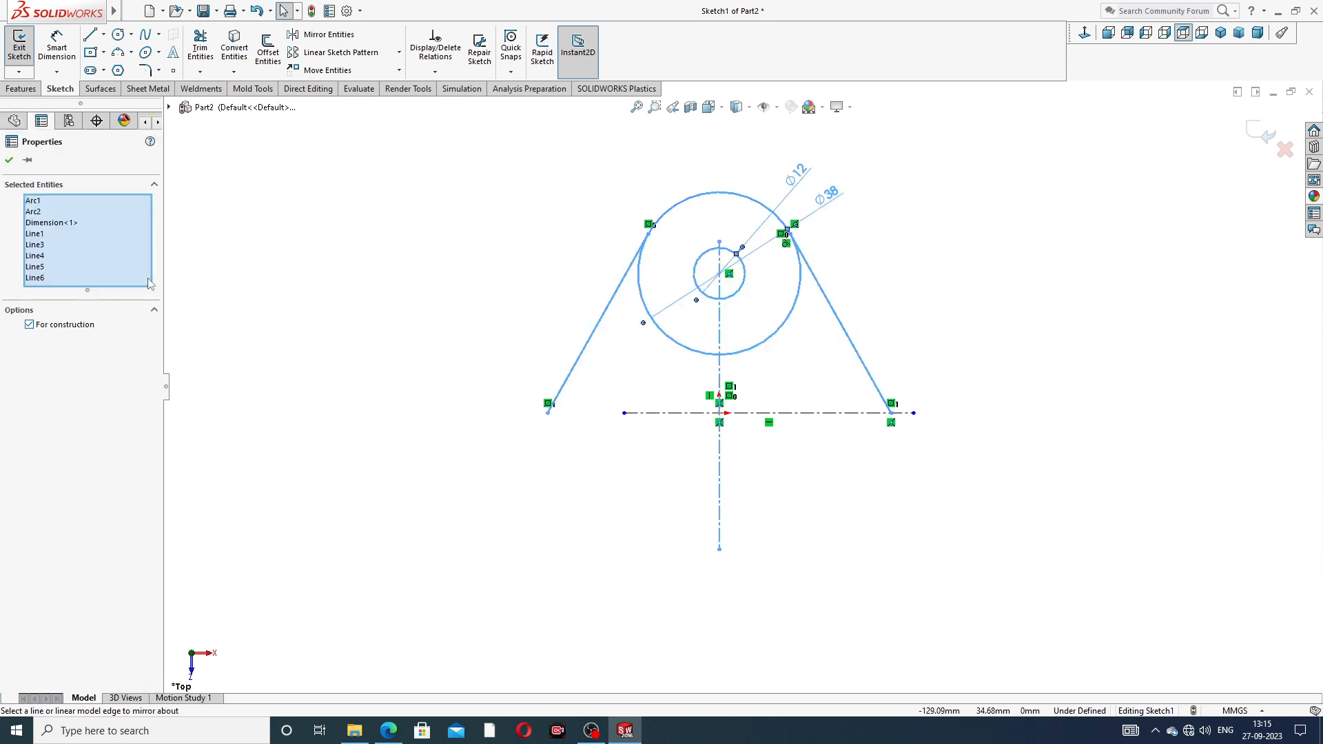
pyautogui.click(281, 257)
pyautogui.moveTo(597, 238)
pyautogui.mouseDown()
pyautogui.moveTo(730, 361)
pyautogui.moveTo(886, 307)
pyautogui.mouseUp()
pyautogui.press('Escape')
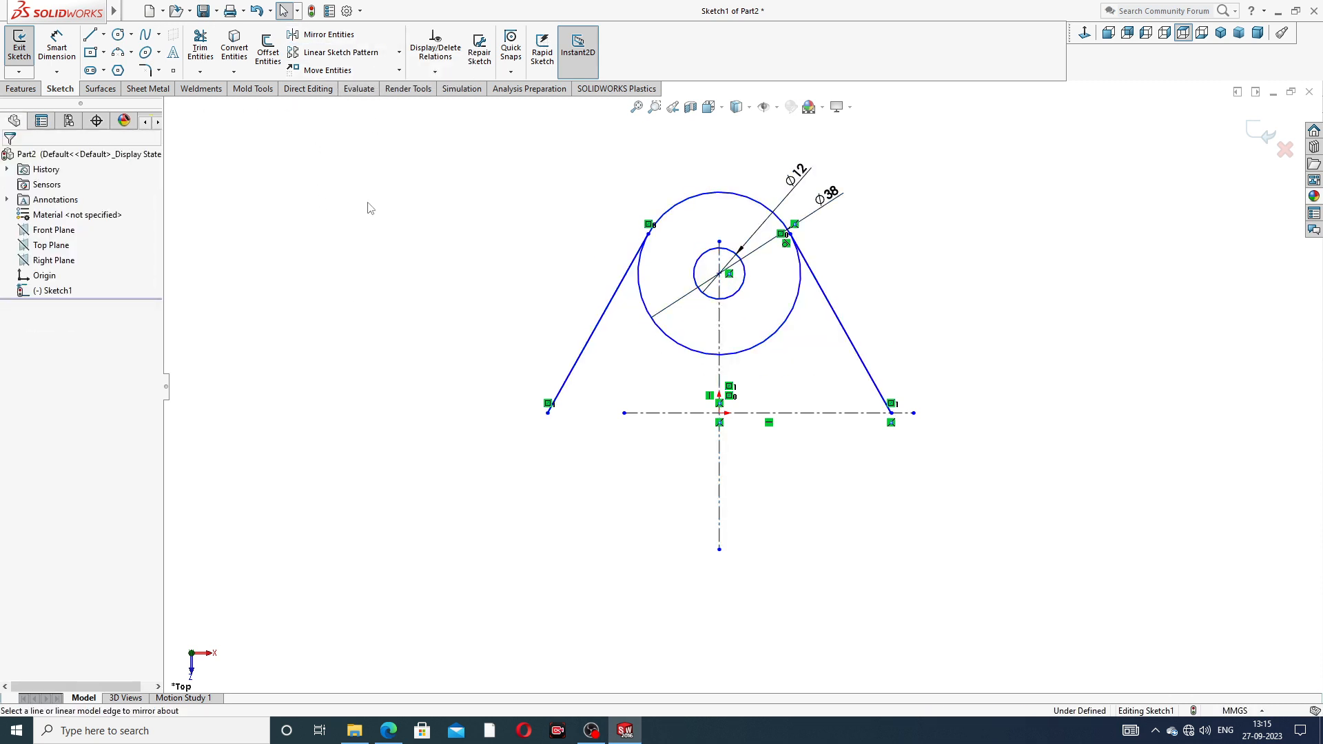
# Step: Mirror the 38 mm circle, both slanted tangent lines and the vertical centerline about the horizontal centerline, keeping the originals
pyautogui.click(357, 38)
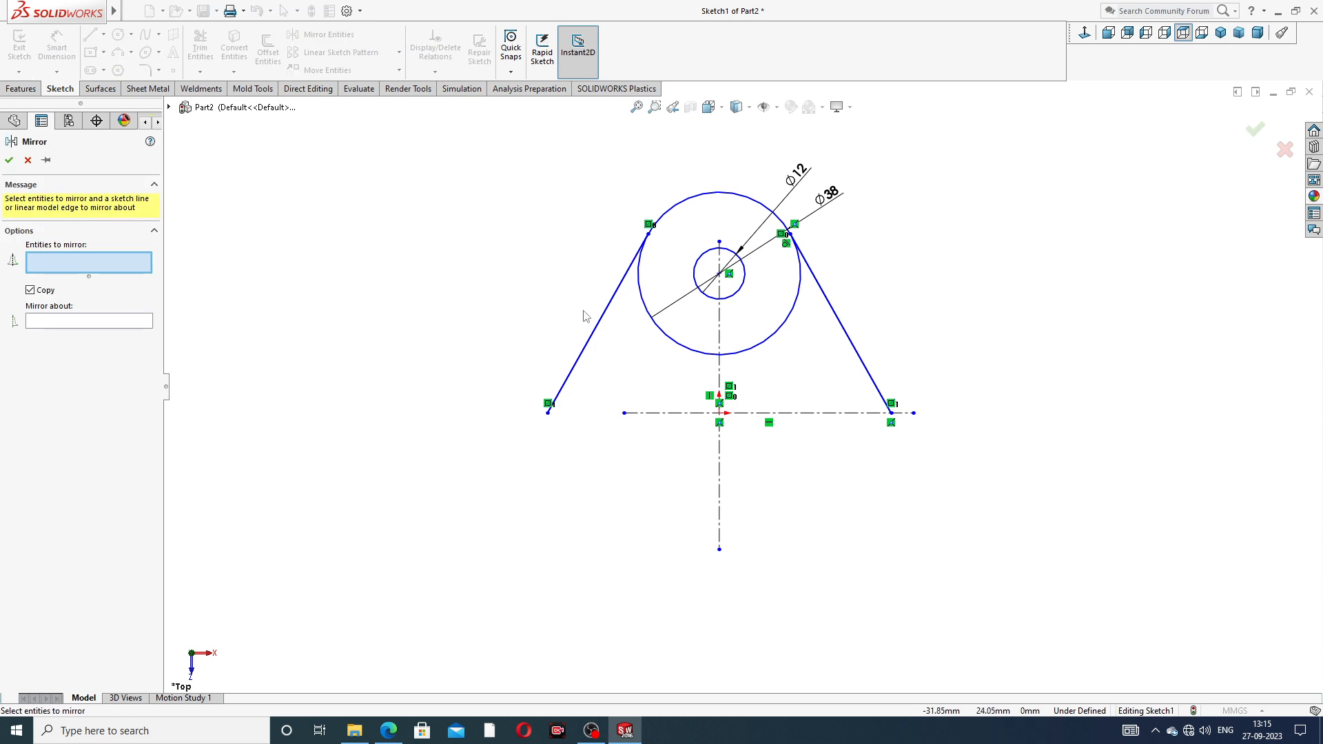
pyautogui.moveTo(585, 316)
pyautogui.mouseDown()
pyautogui.moveTo(709, 334)
pyautogui.moveTo(869, 310)
pyautogui.mouseUp()
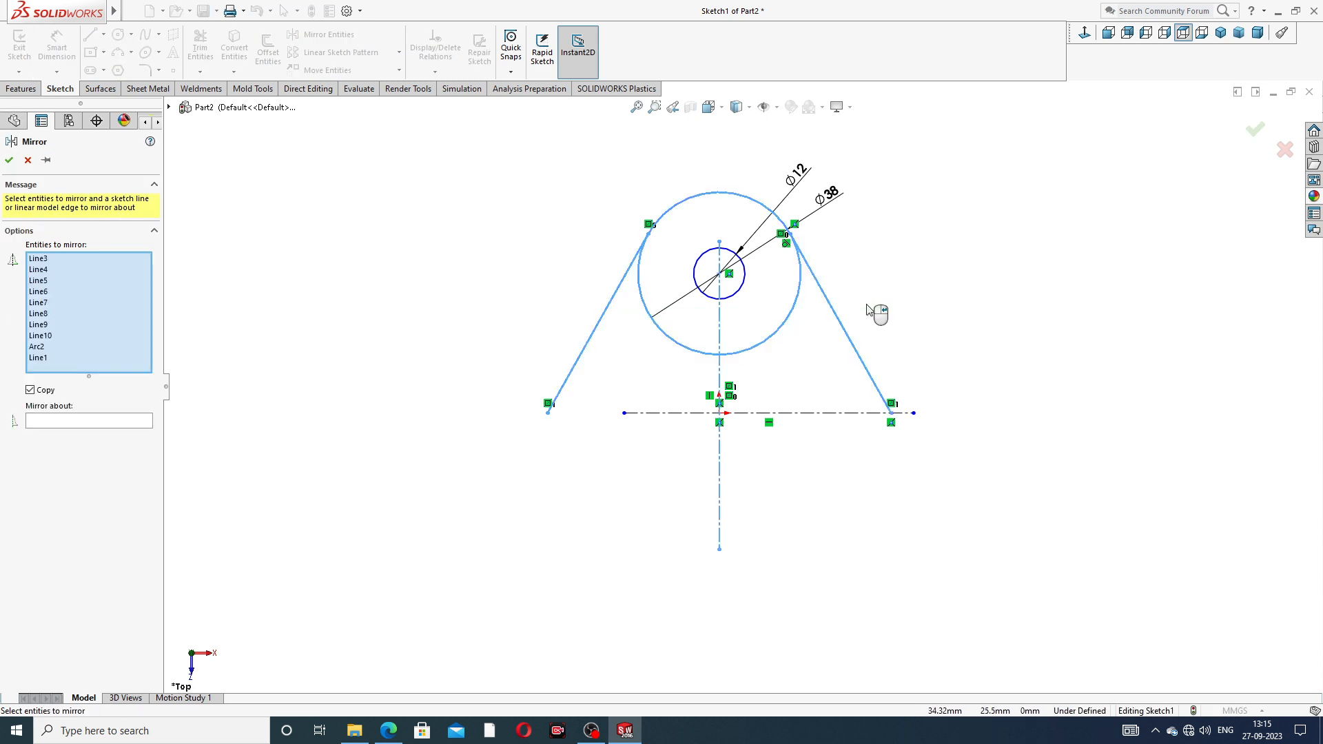
pyautogui.click(105, 421)
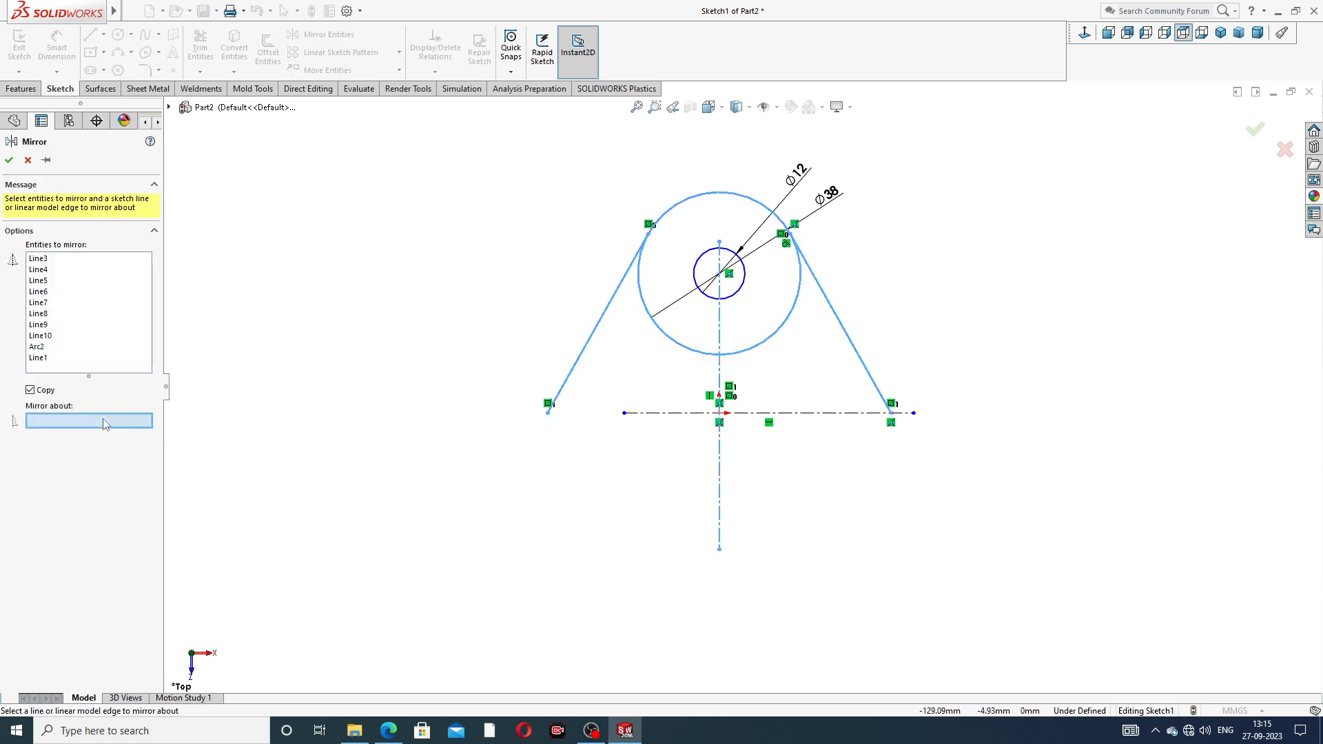
pyautogui.click(809, 414)
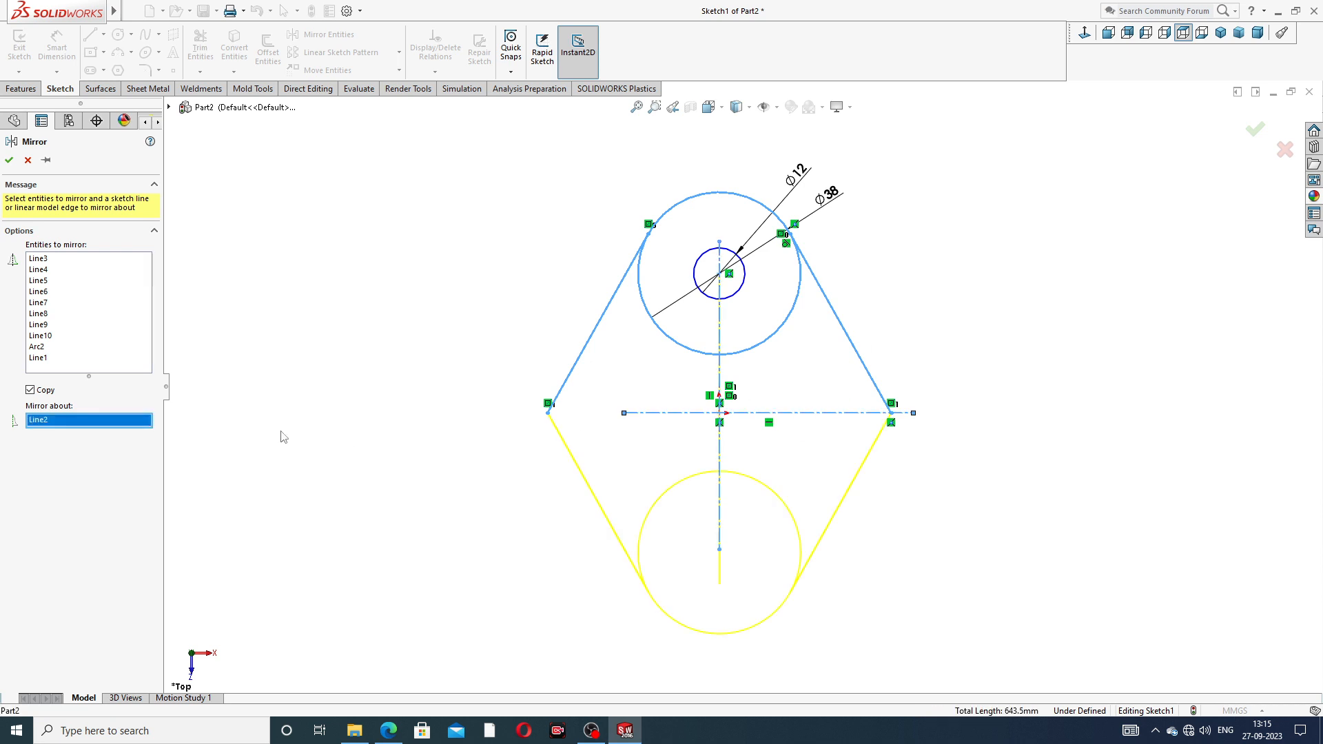
pyautogui.click(9, 161)
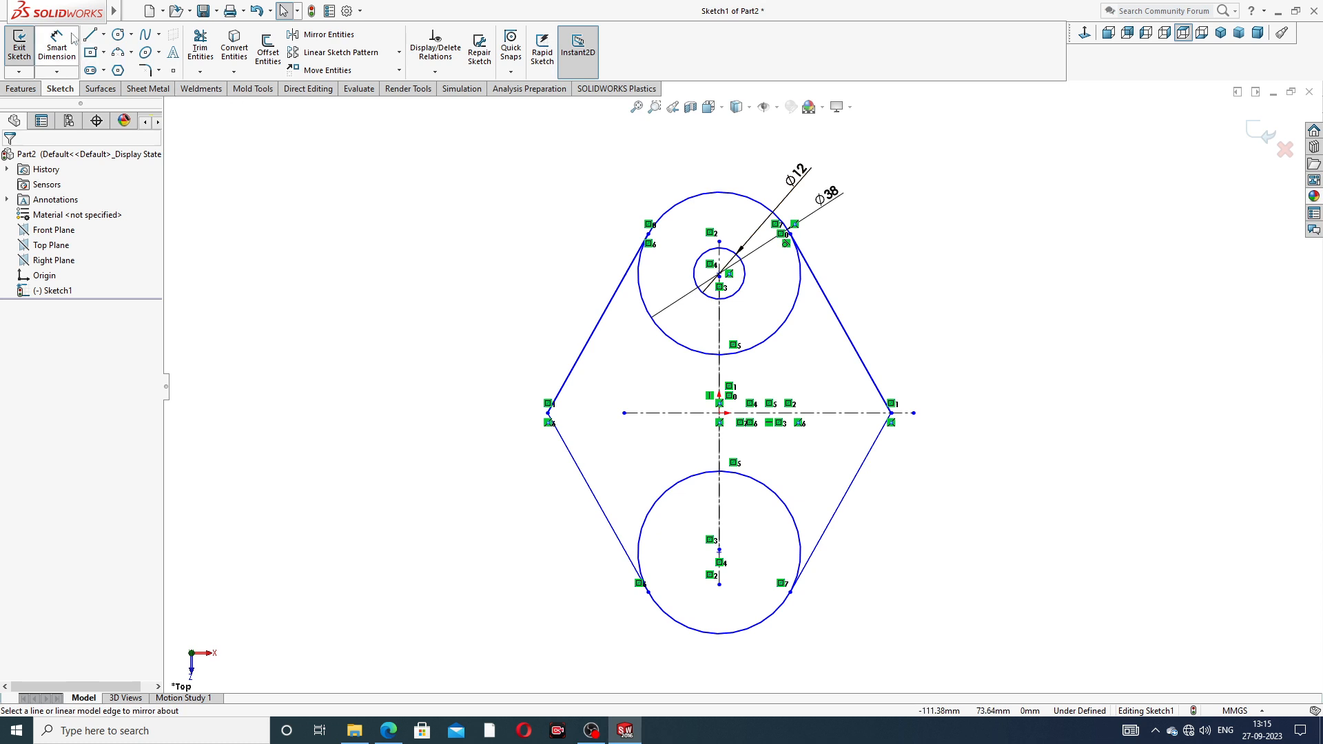
pyautogui.click(57, 47)
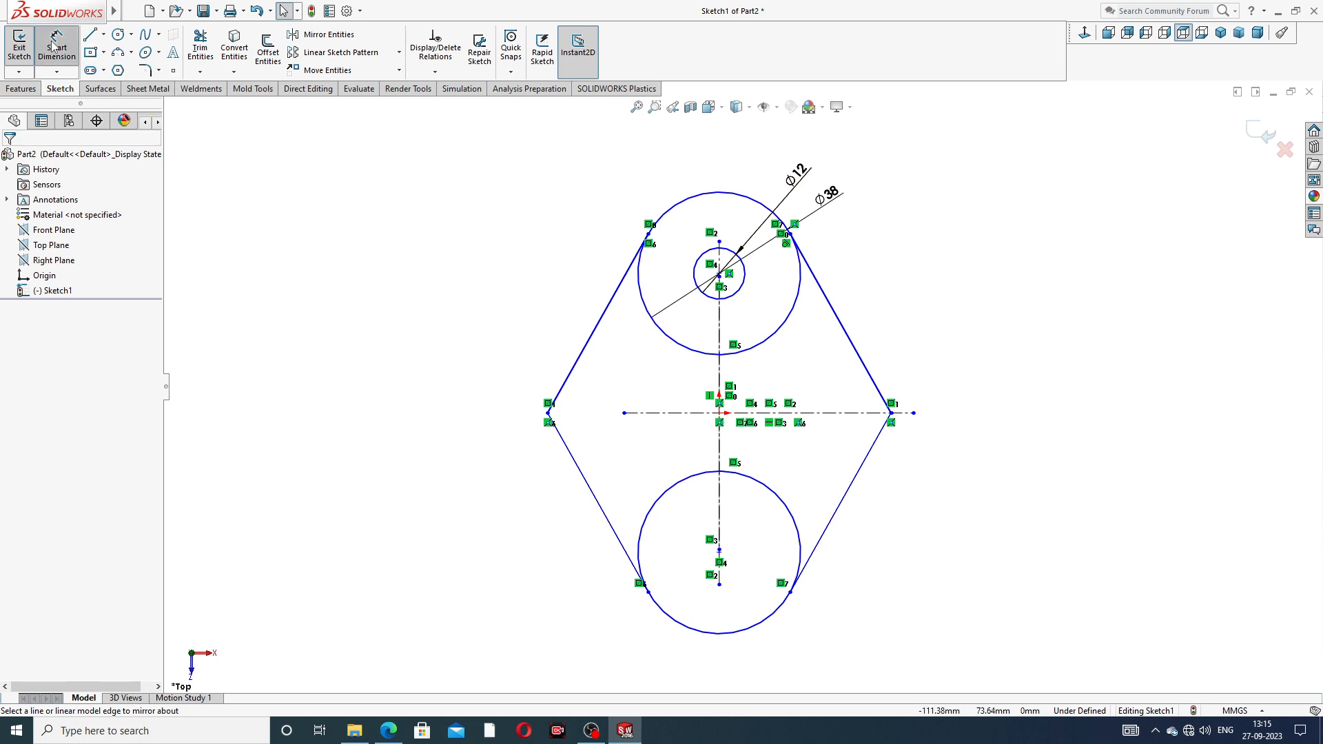
pyautogui.click(720, 274)
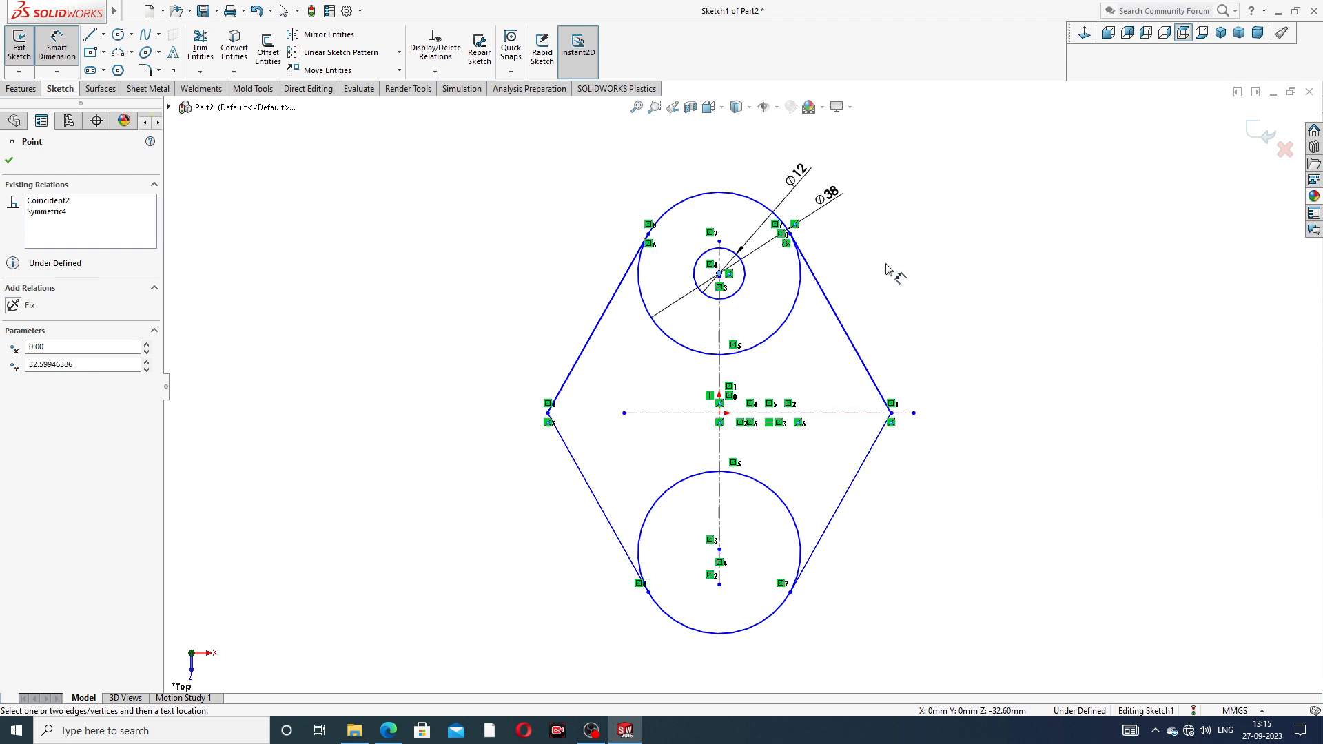
pyautogui.rightClick(909, 219)
pyautogui.click(946, 183)
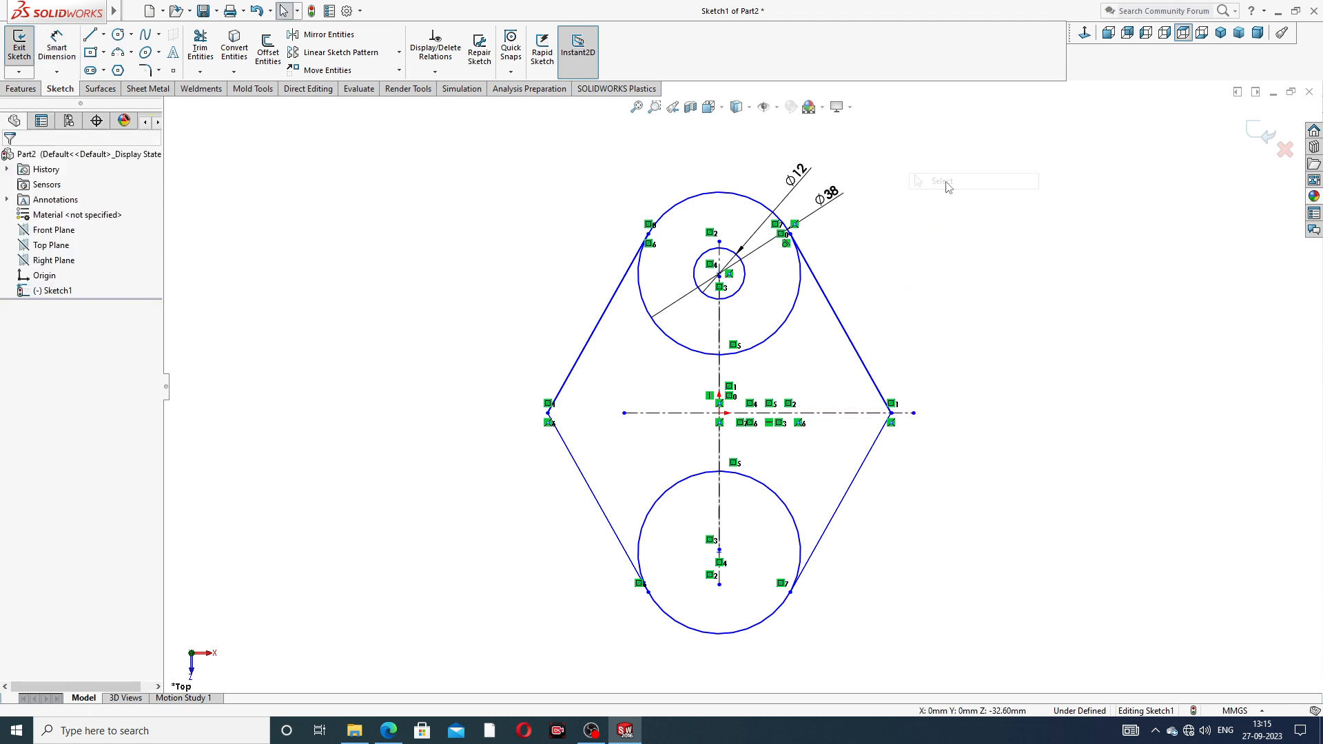
# Step: Mirror the 12 mm circle about the horizontal centerline, keeping the original
pyautogui.click(746, 284)
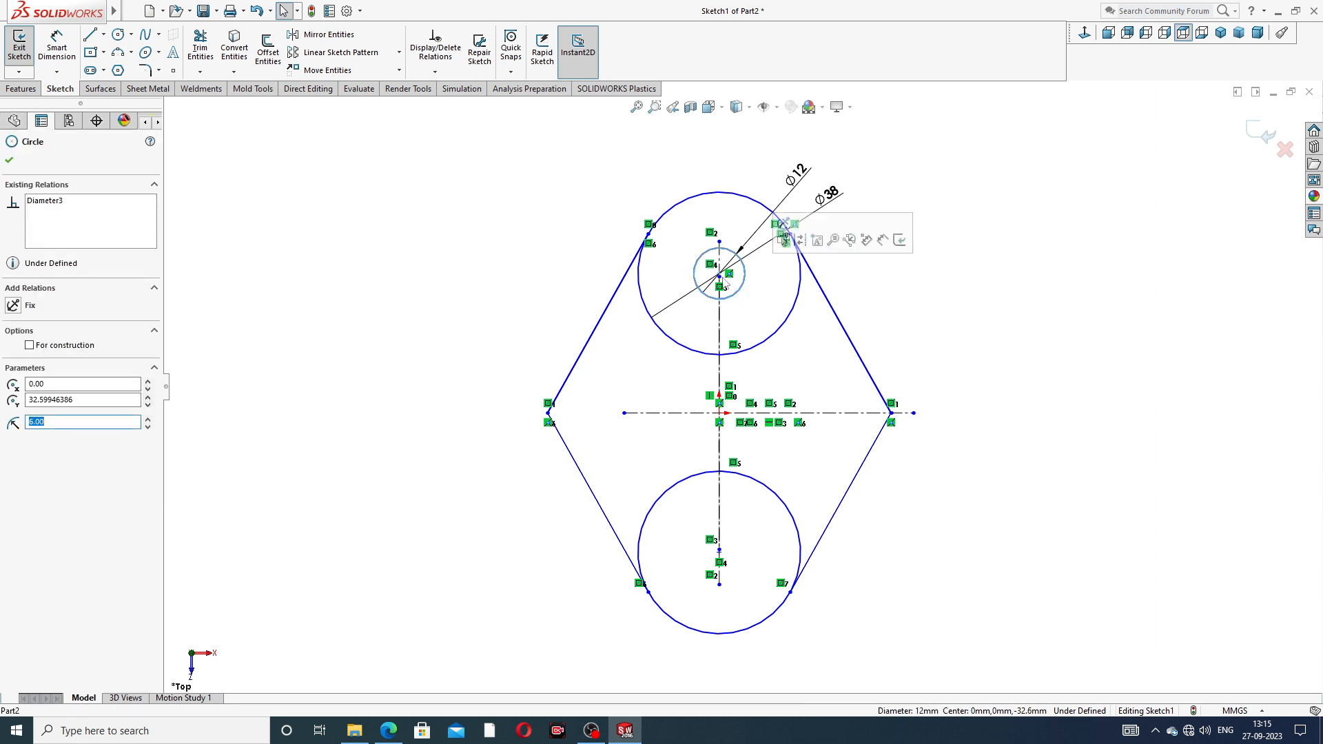
pyautogui.click(328, 34)
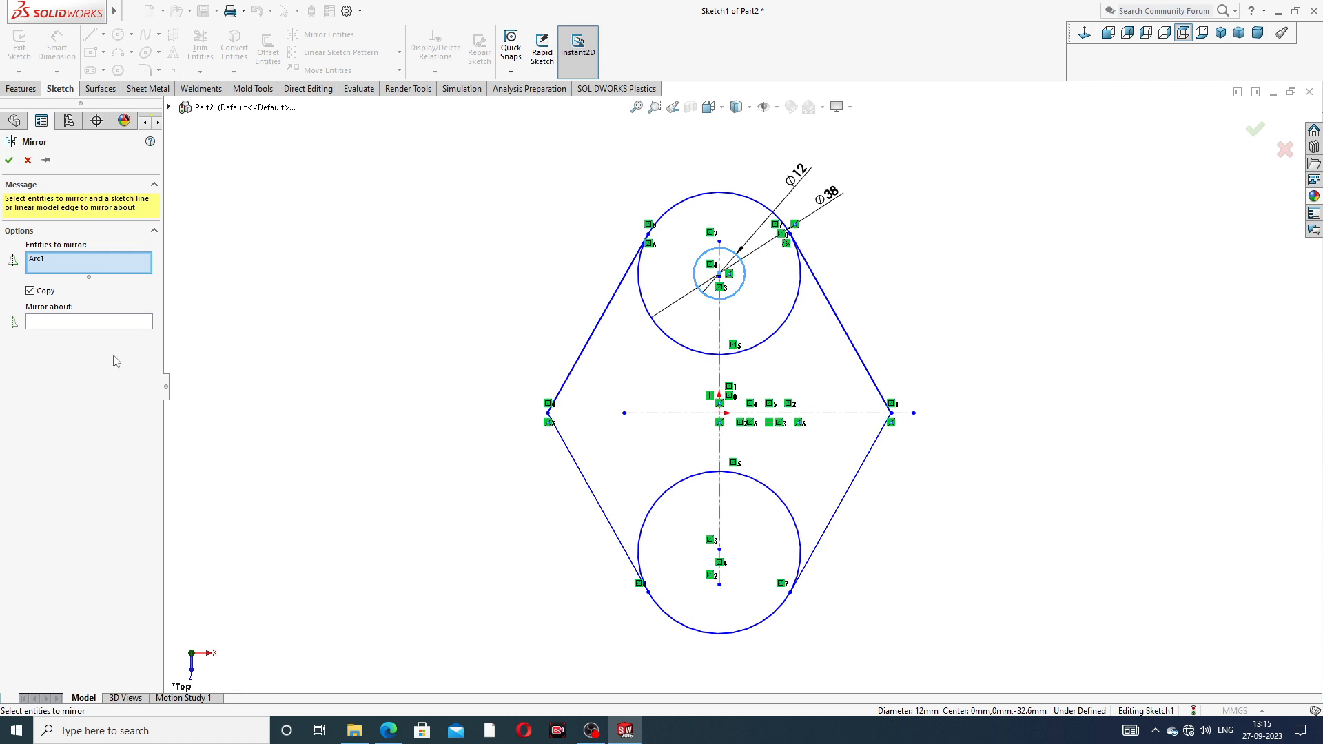
pyautogui.click(100, 324)
pyautogui.click(681, 415)
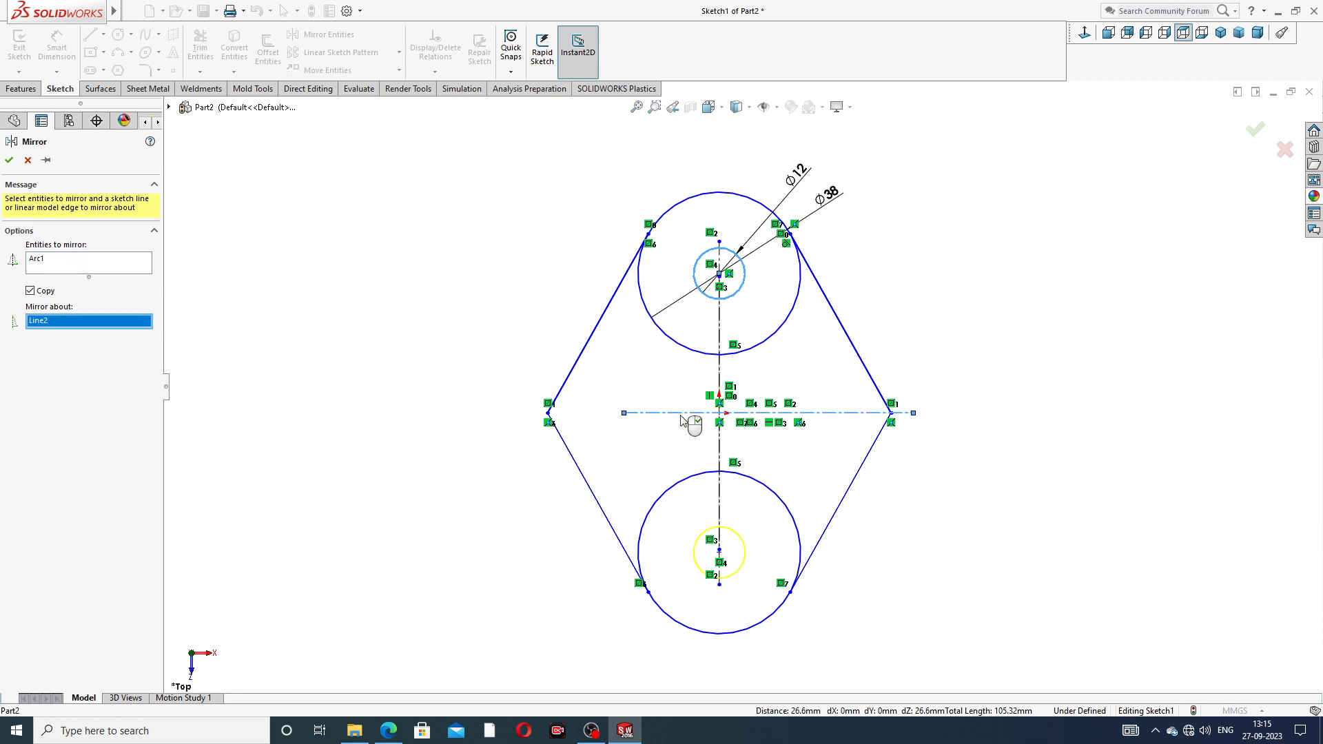
pyautogui.click(9, 161)
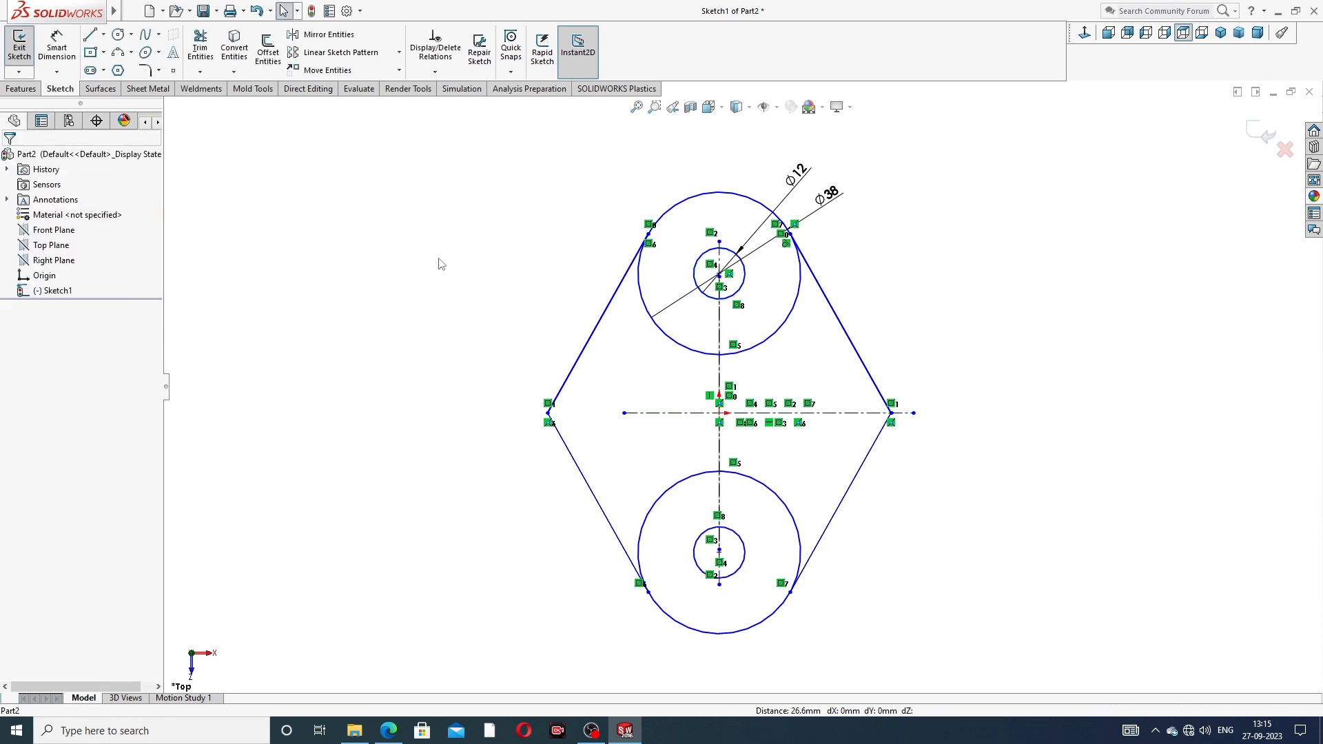
pyautogui.click(73, 46)
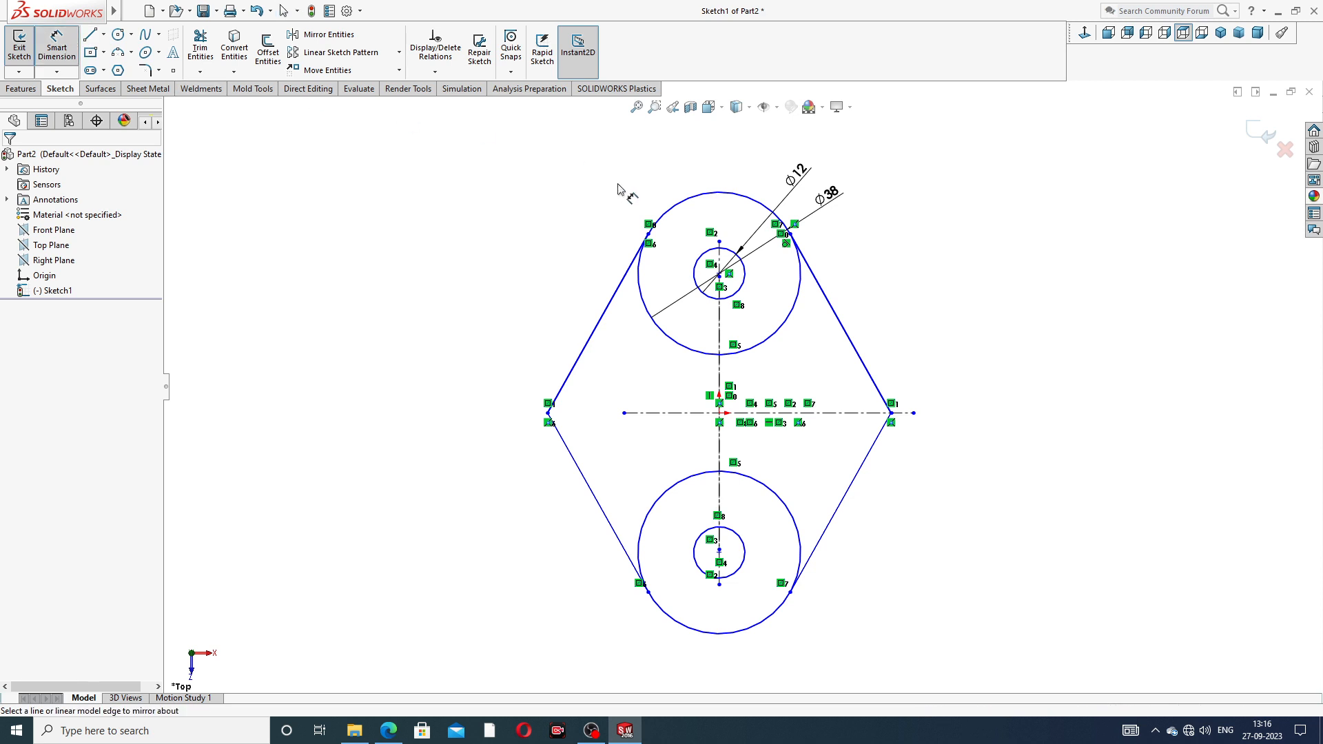
pyautogui.scroll(-5, 724, 283)
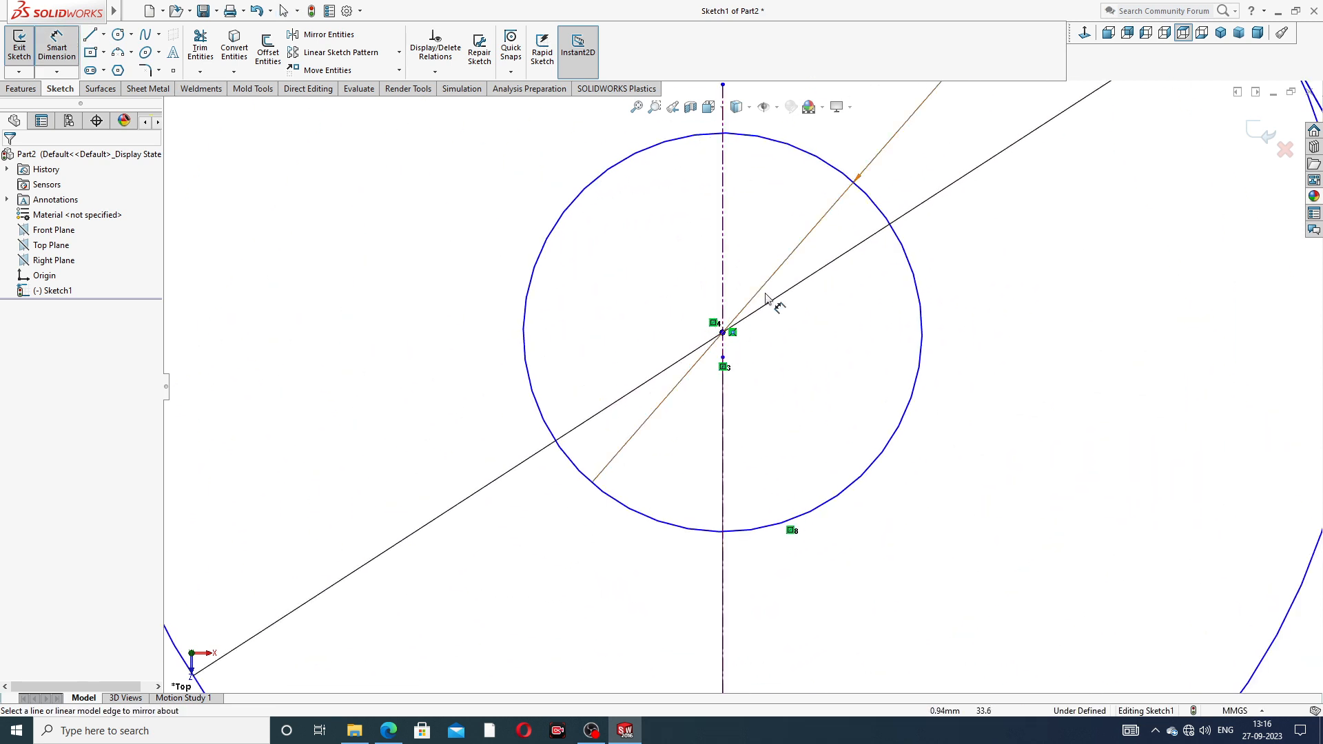
pyautogui.scroll(3, 772, 296)
pyautogui.scroll(2, 772, 305)
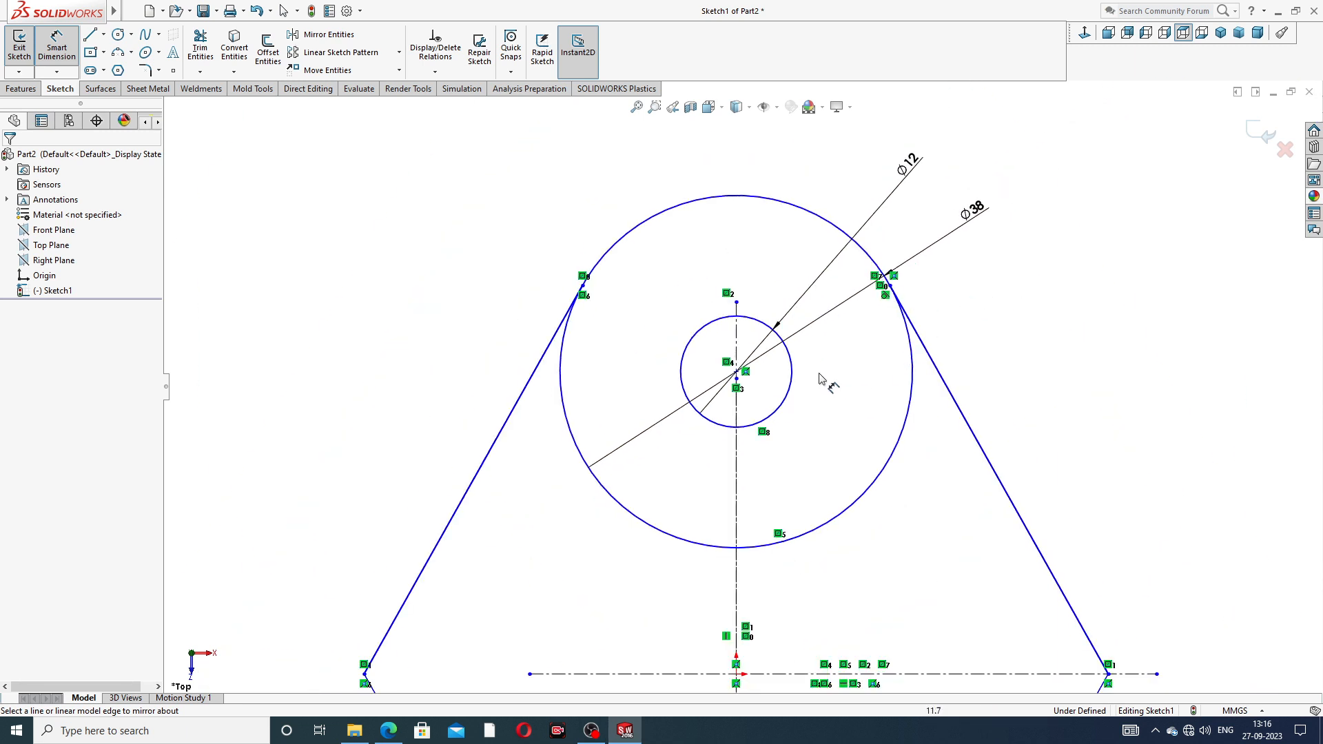
pyautogui.rightClick(1052, 278)
pyautogui.click(1096, 204)
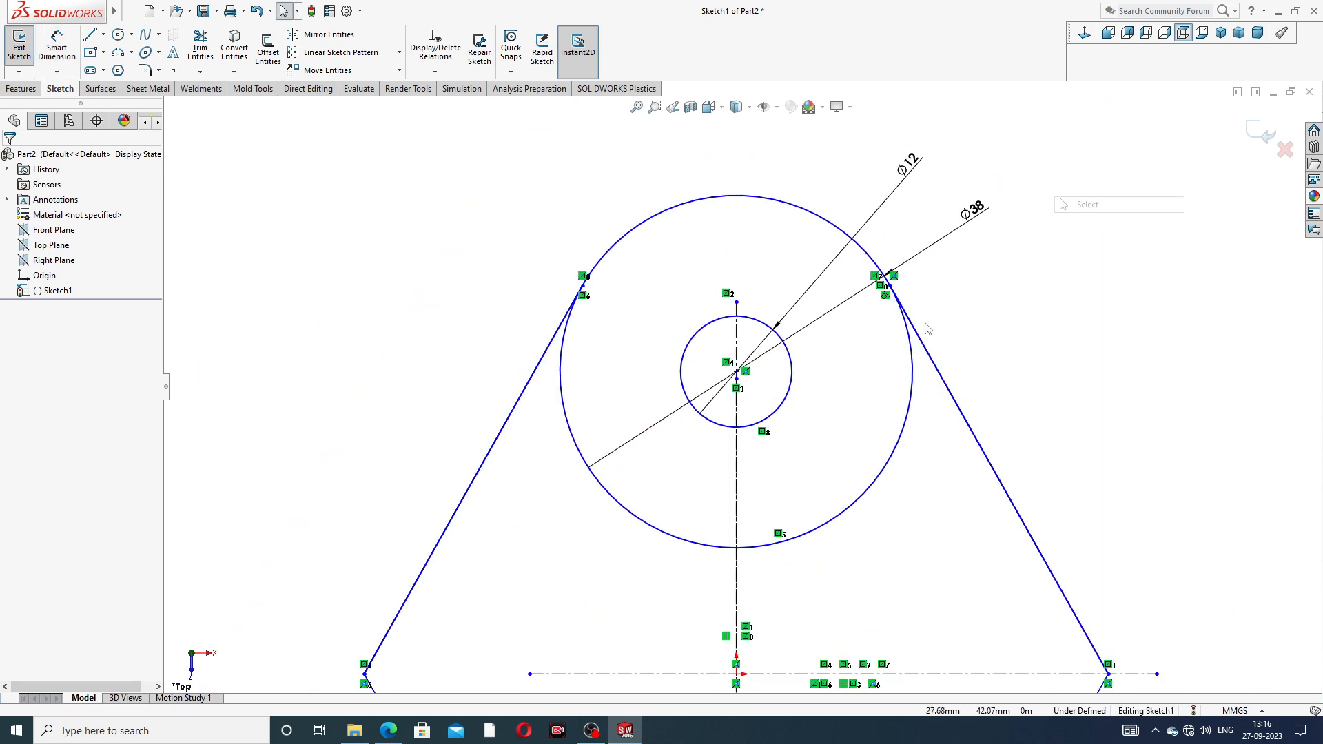
# Step: Stretch the upper ends of the two overlapping vertical centerlines upward, clear of the upper 12 mm circle
pyautogui.moveTo(741, 384)
pyautogui.mouseDown()
pyautogui.moveTo(756, 464)
pyautogui.moveTo(748, 267)
pyautogui.mouseUp()
pyautogui.click(1014, 352)
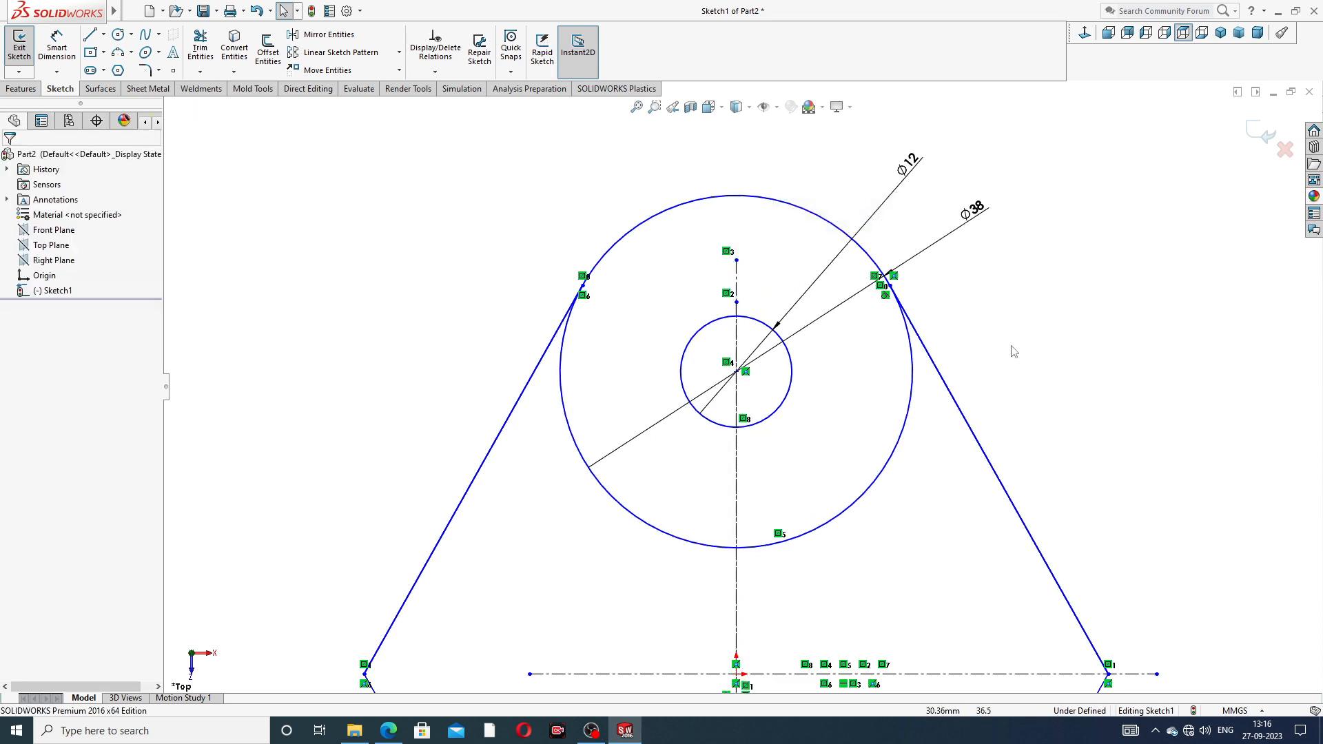
pyautogui.moveTo(737, 302)
pyautogui.mouseDown()
pyautogui.moveTo(756, 278)
pyautogui.moveTo(737, 242)
pyautogui.mouseUp()
pyautogui.click(1016, 286)
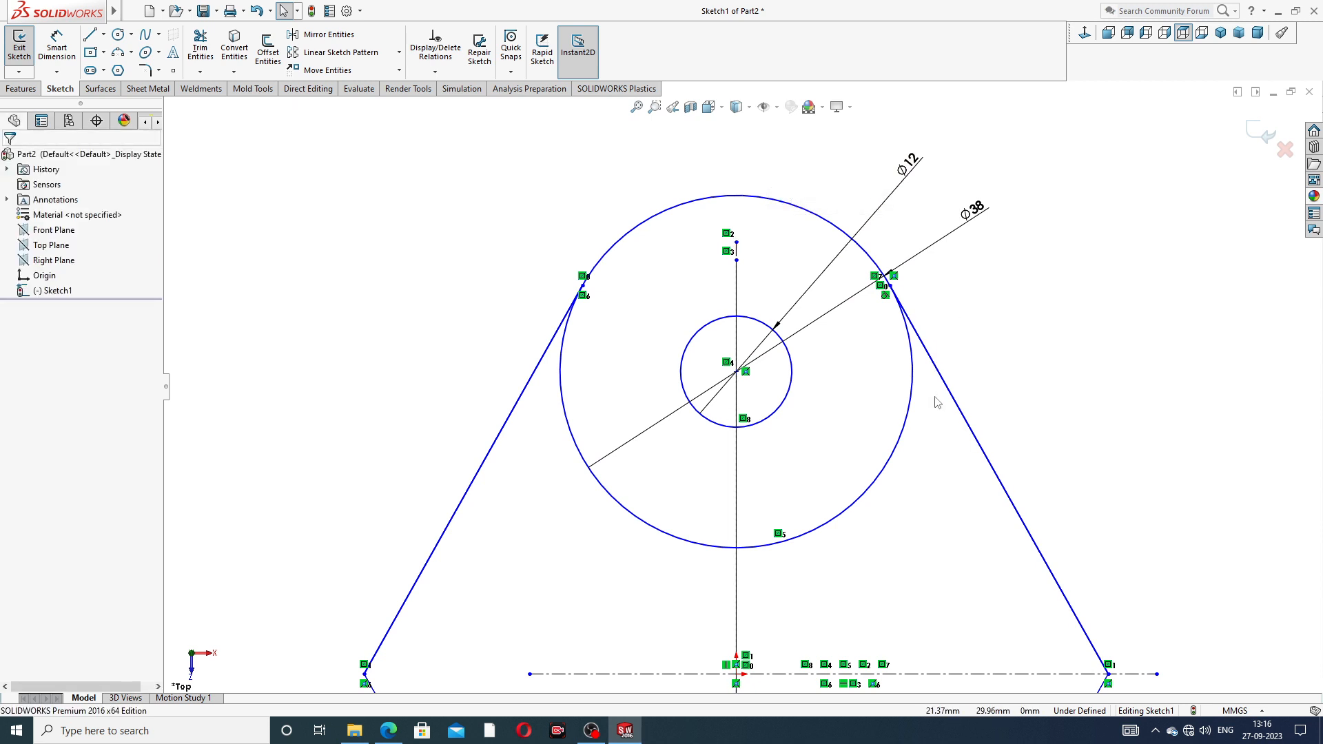
# Step: Extend the lower end of the vertical centerline to just beyond the lower outer circle
pyautogui.scroll(2, 878, 399)
pyautogui.scroll(2, 821, 430)
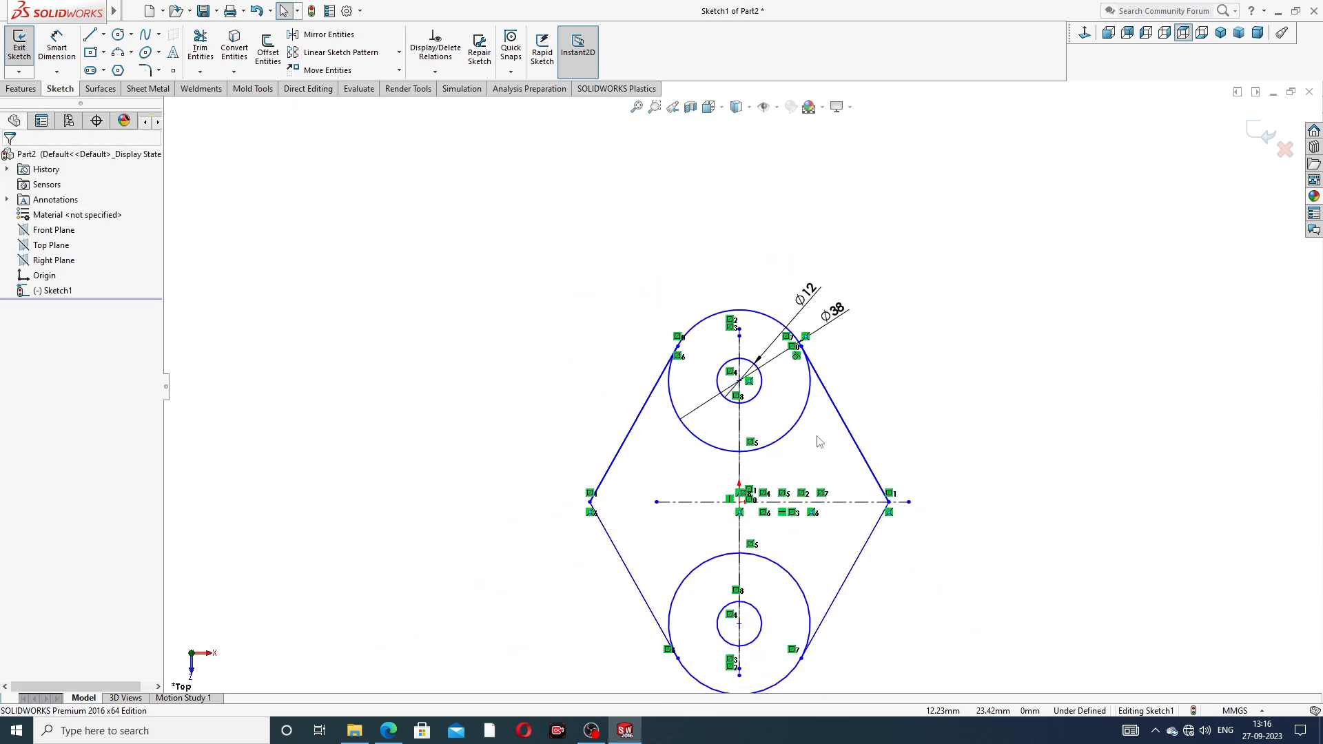
pyautogui.scroll(-4, 775, 601)
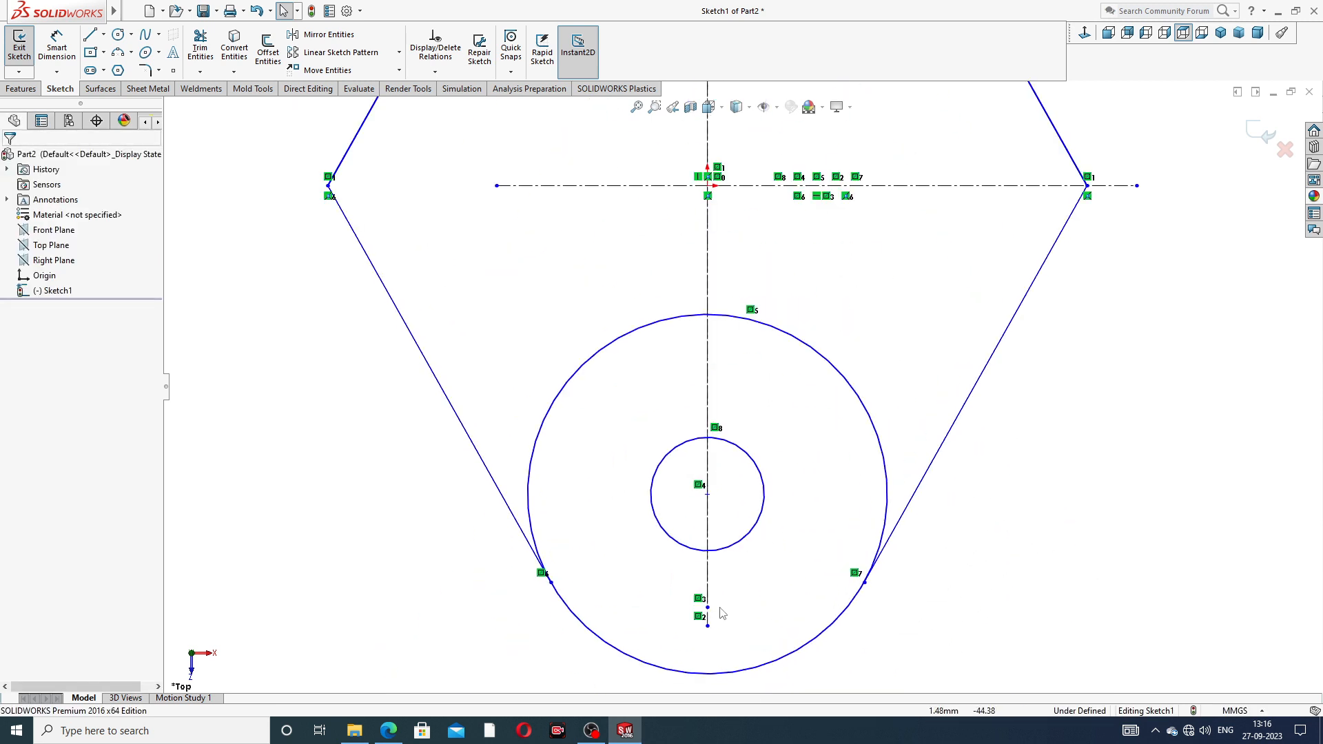
pyautogui.moveTo(707, 610); pyautogui.dragTo(707, 689)
pyautogui.click(780, 540)
pyautogui.scroll(6, 789, 540)
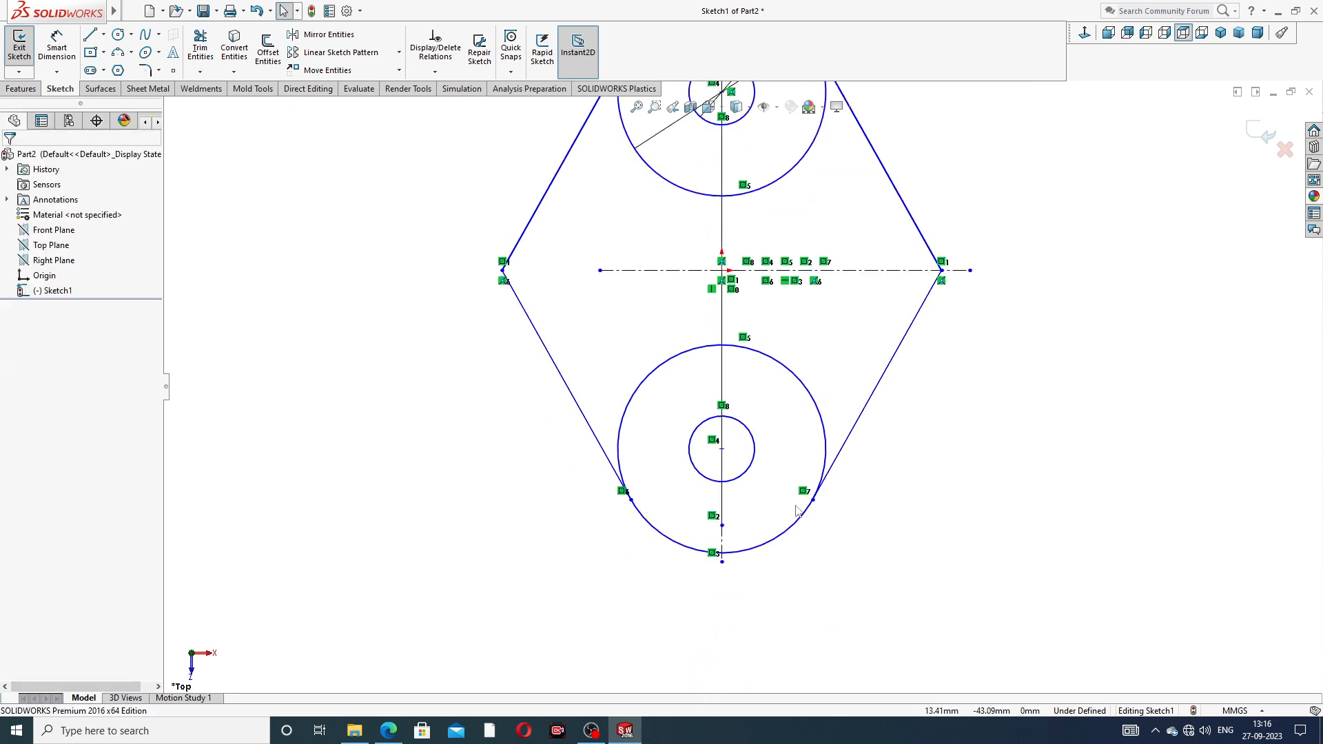
pyautogui.scroll(1, 790, 308)
pyautogui.scroll(-2, 771, 293)
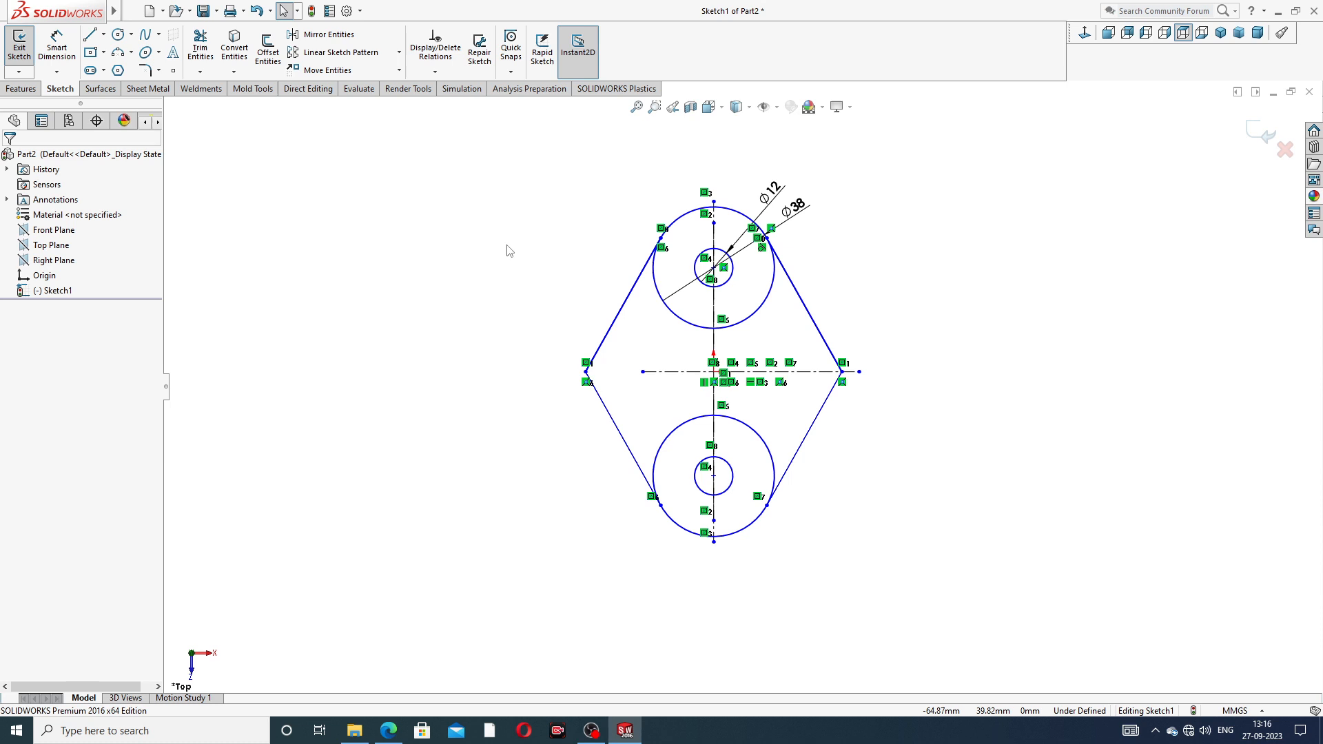
# Step: Dimension the vertical distance between the centers of the upper and lower circles to 88 mm
pyautogui.click(67, 49)
pyautogui.scroll(-2, 720, 275)
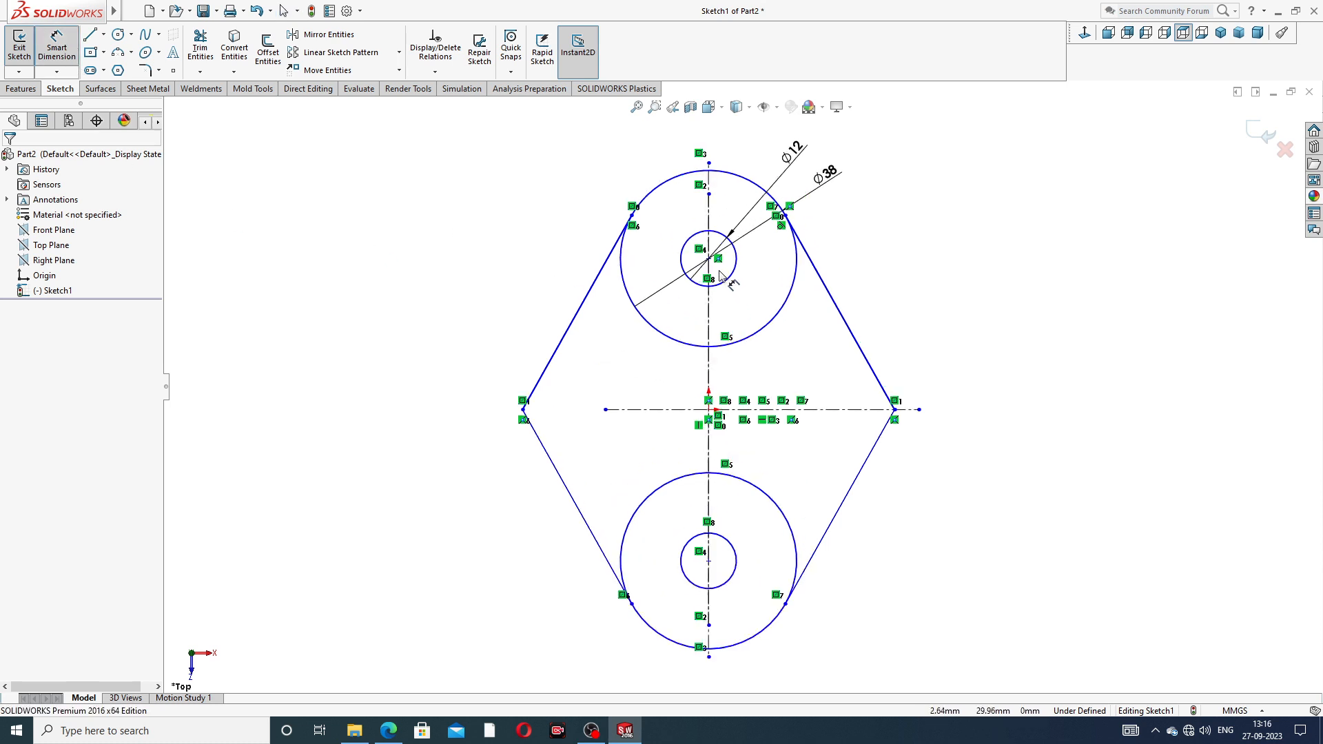
pyautogui.click(710, 259)
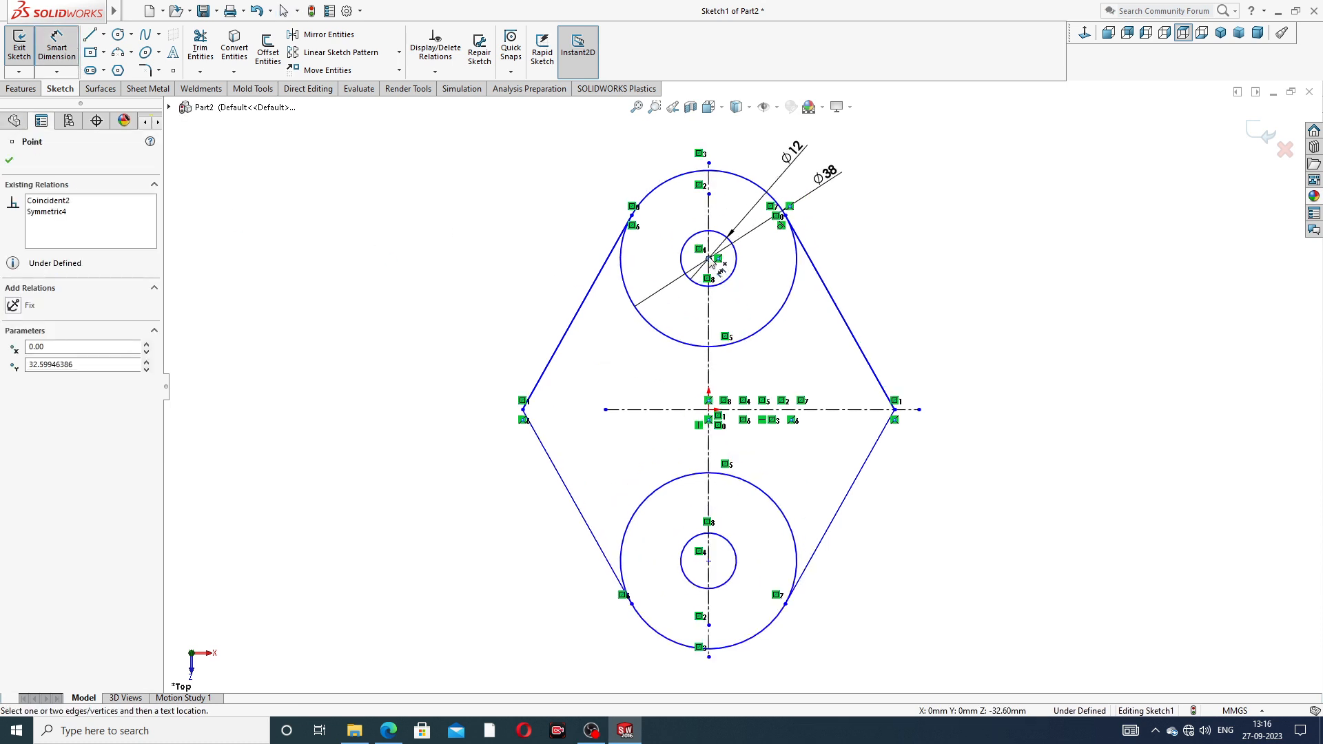
pyautogui.click(709, 561)
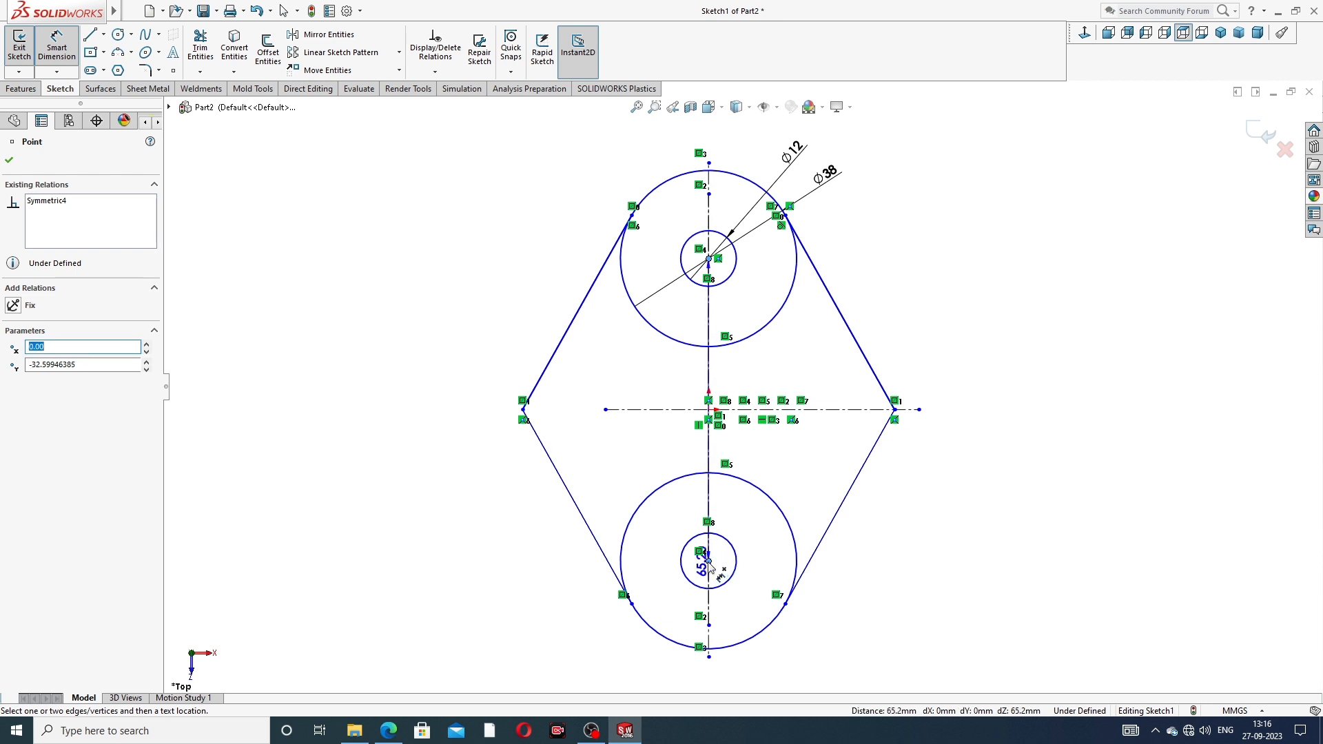
pyautogui.click(449, 418)
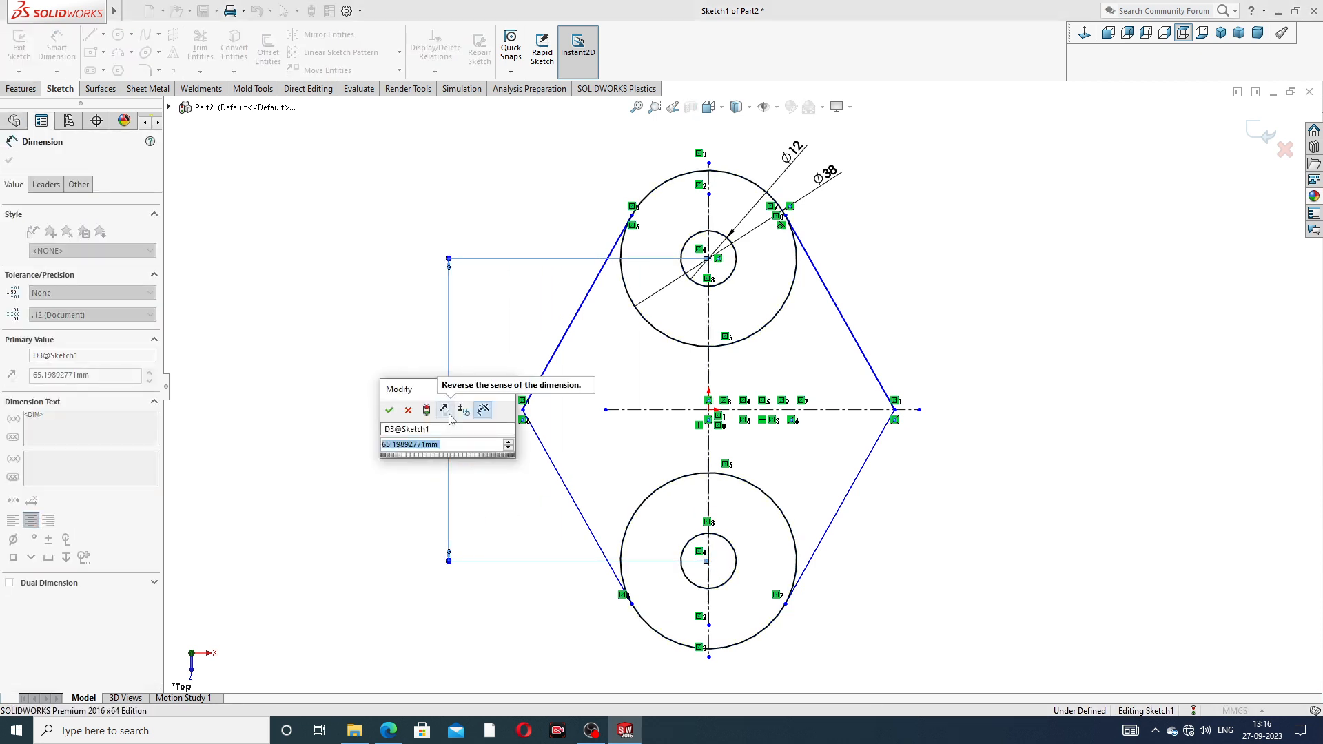
pyautogui.write('88')
pyautogui.press('Return')
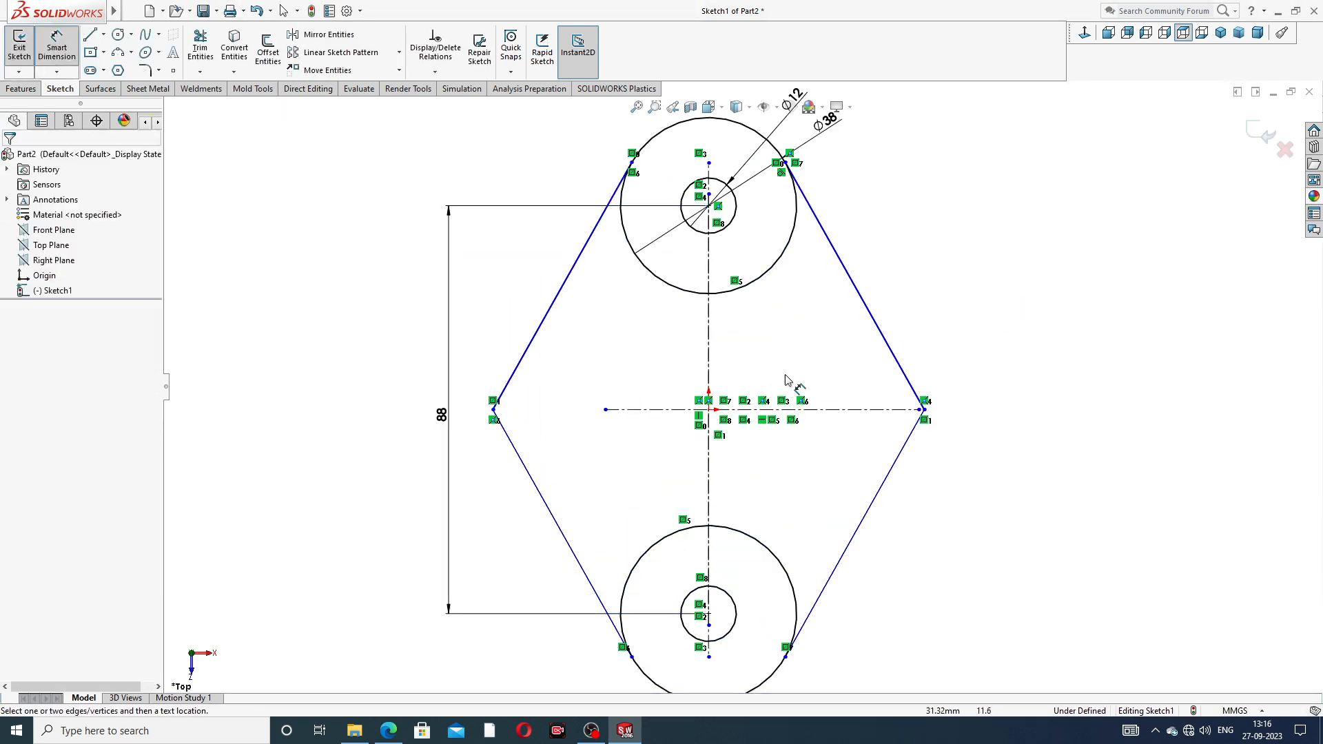
# Step: Dimension the horizontal distance between the profile's left and right corner vertices to 62 mm
pyautogui.click(493, 409)
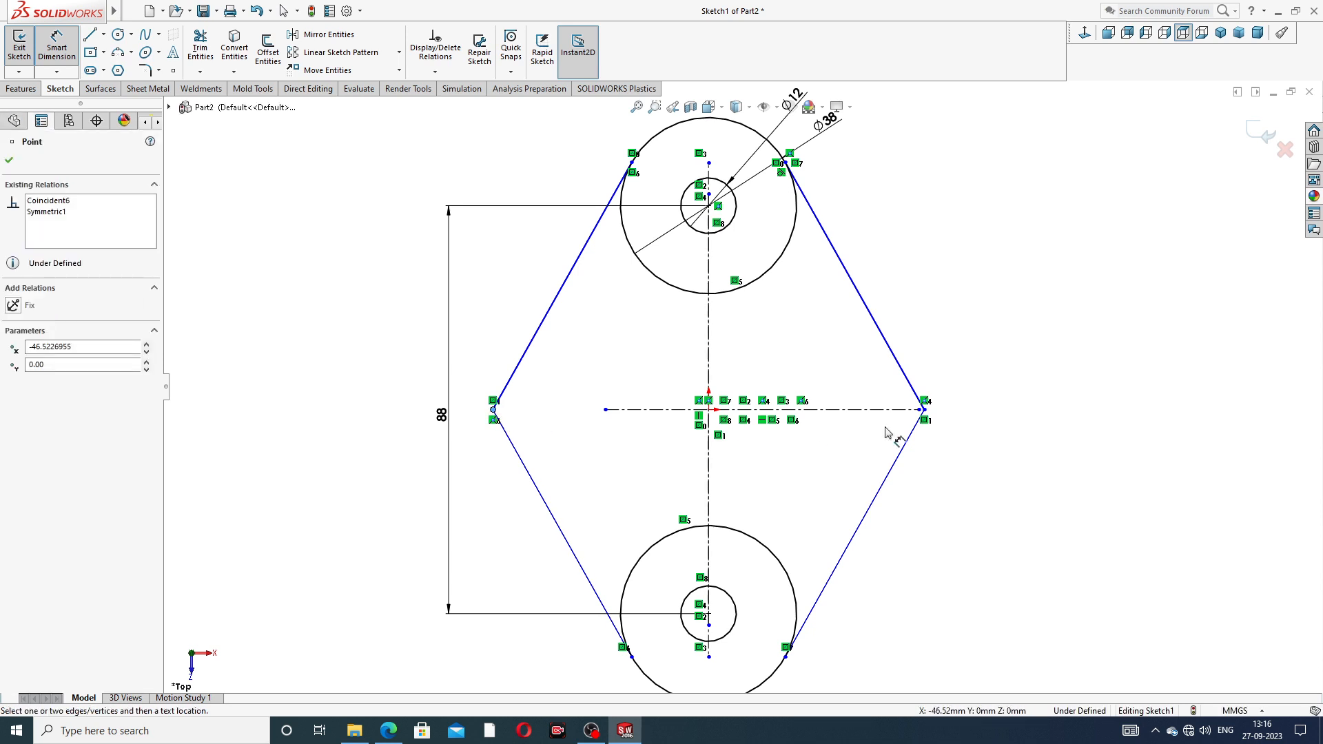
pyautogui.click(925, 409)
pyautogui.press('f')
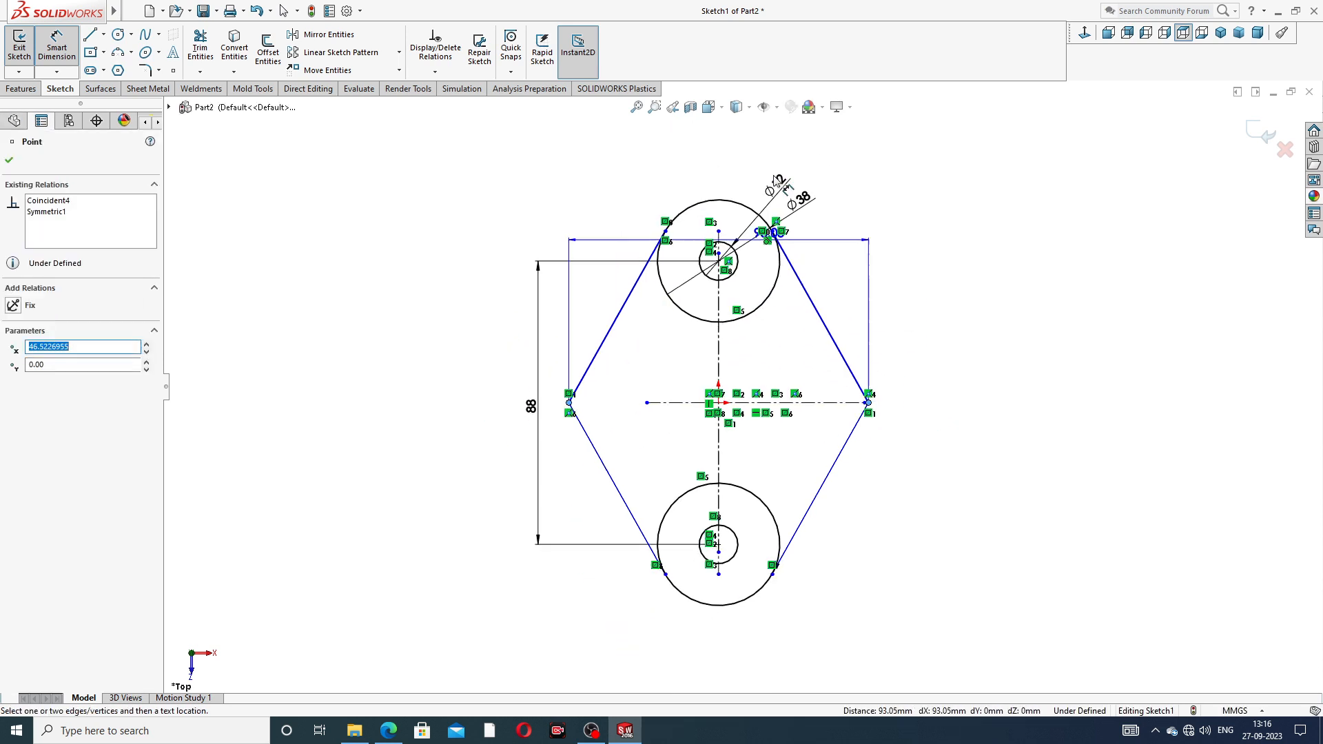
pyautogui.click(731, 153)
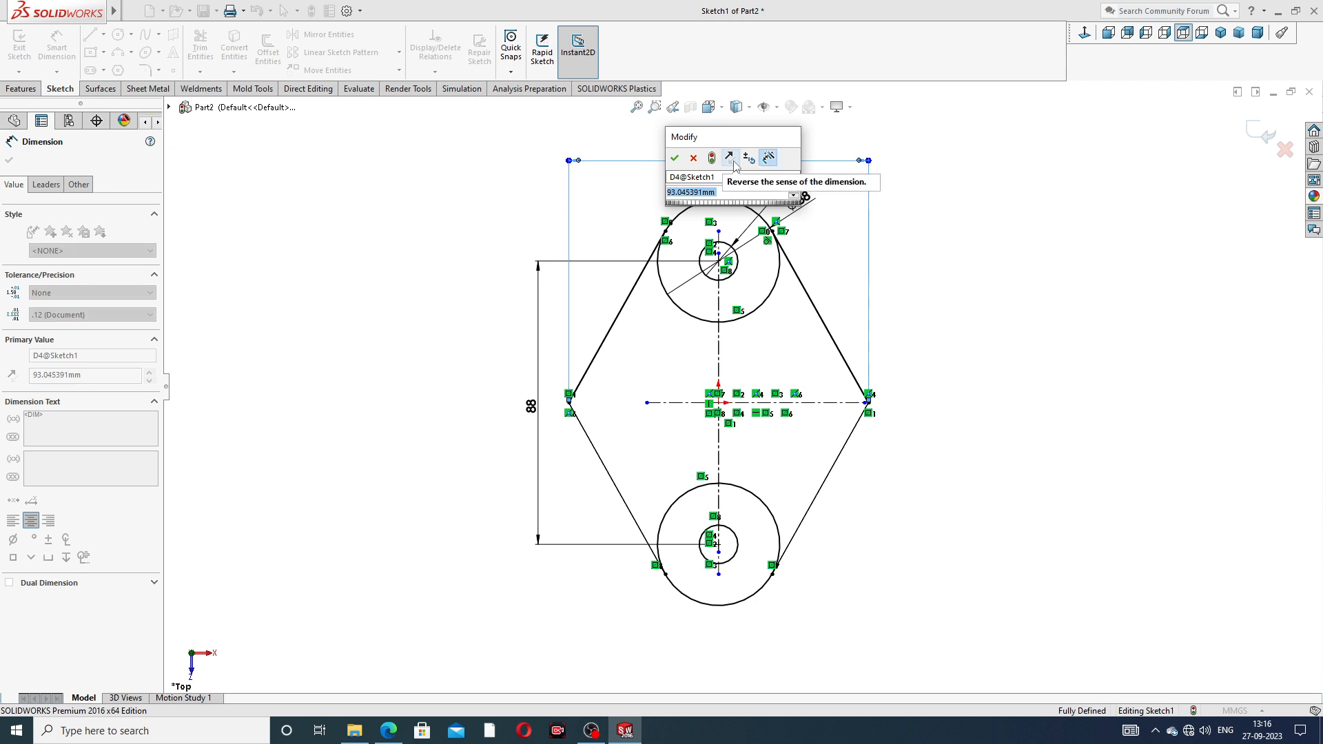
pyautogui.write('62')
pyautogui.press('Return')
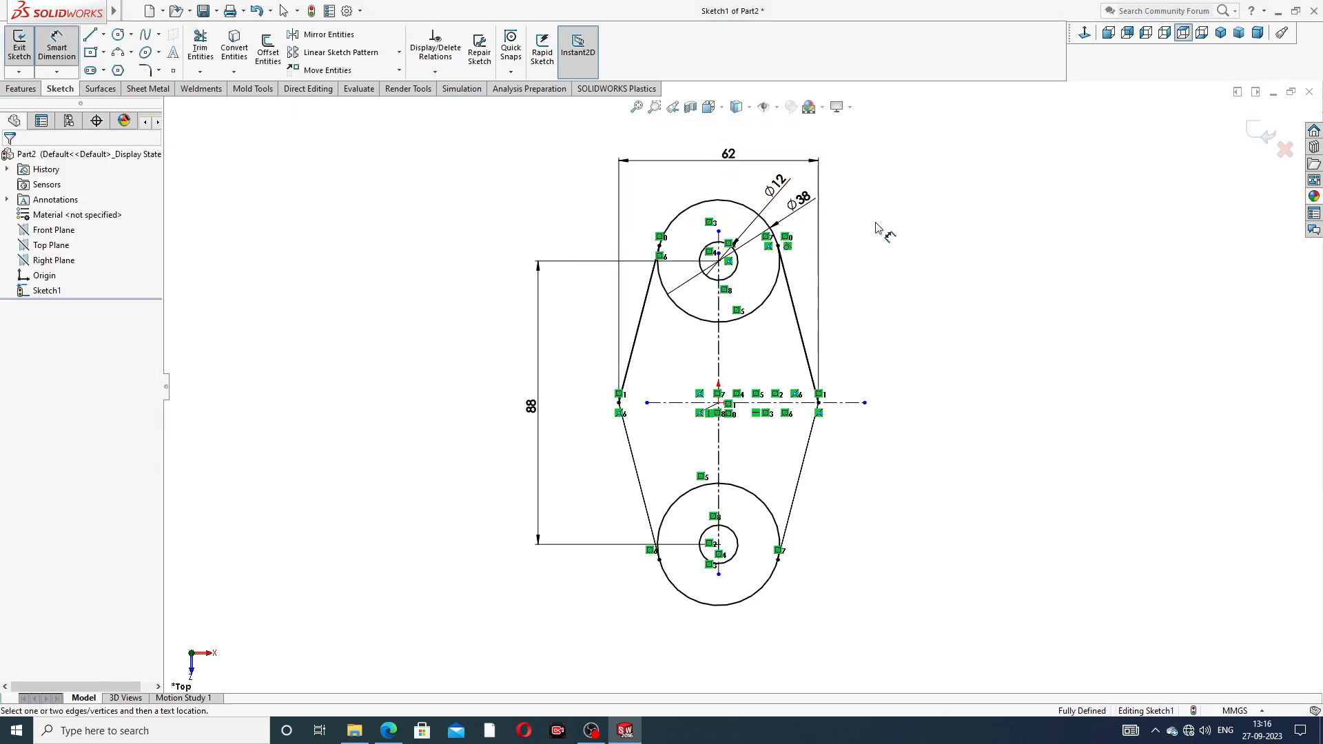
# Step: Rearrange the 62 mm, 88 mm and two upper diameter dimensions around the profile so they read clearly, and end dimensioning
pyautogui.moveTo(730, 153); pyautogui.dragTo(717, 149)
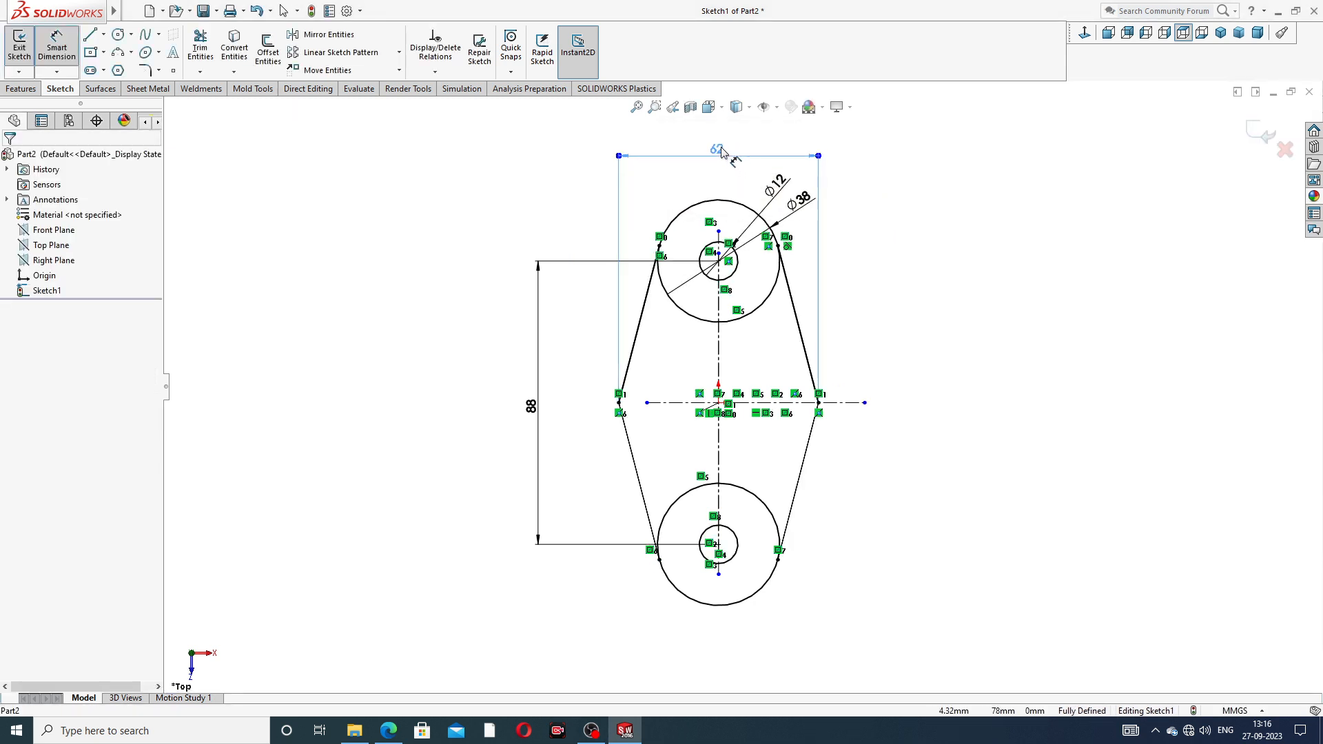
pyautogui.moveTo(534, 404); pyautogui.dragTo(554, 385)
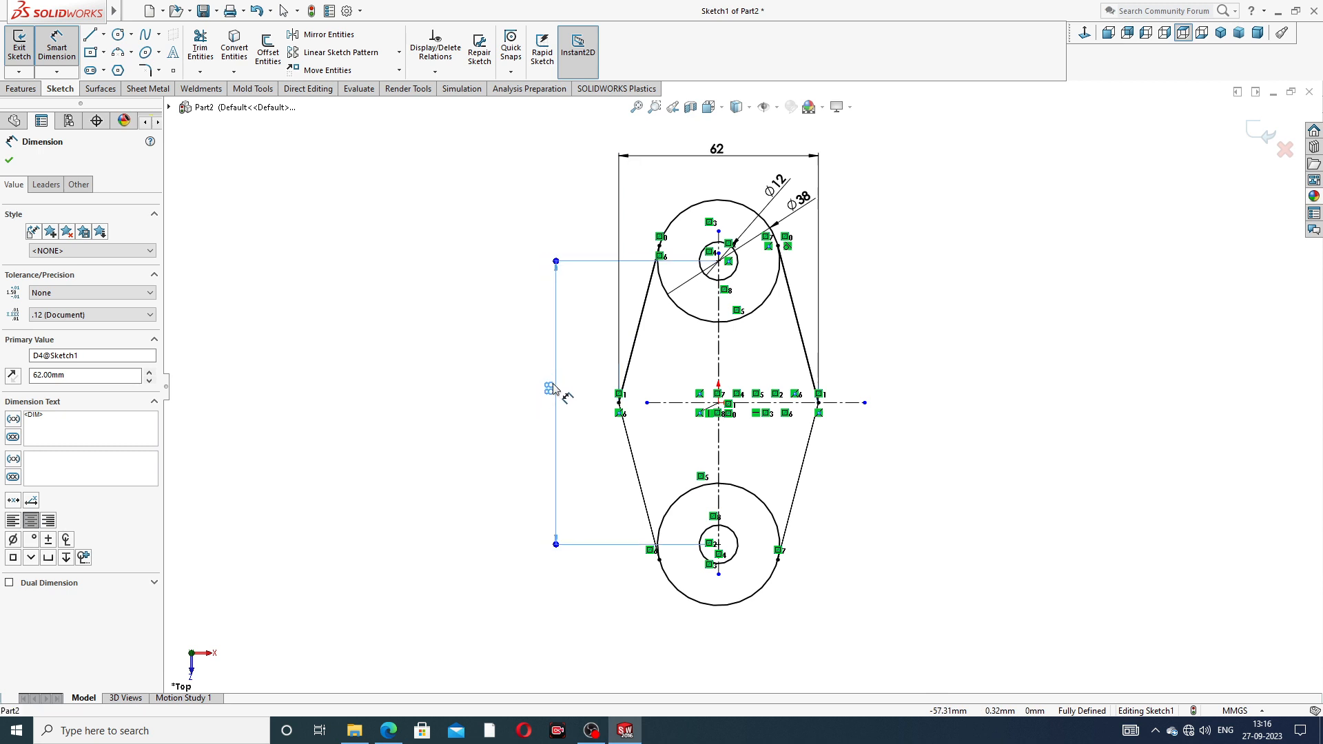
pyautogui.click(945, 272)
pyautogui.moveTo(808, 198); pyautogui.dragTo(836, 145)
pyautogui.click(938, 185)
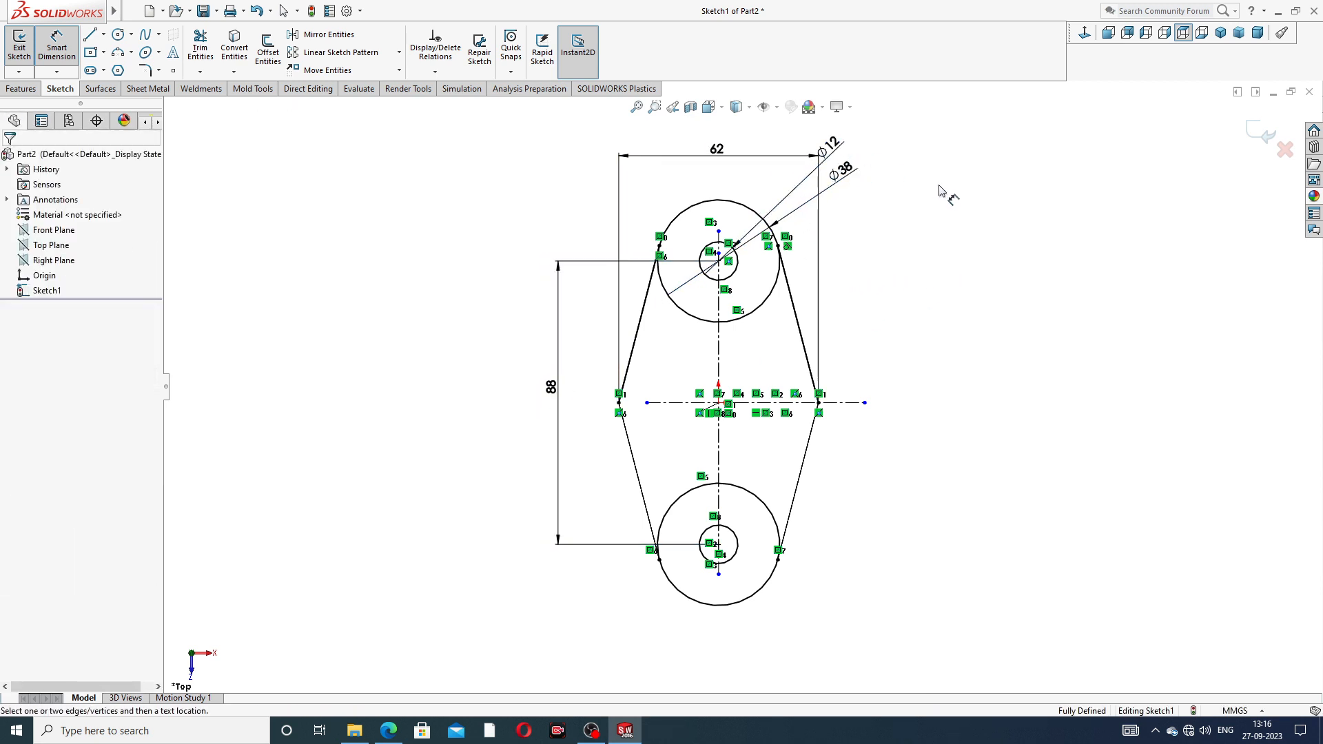
pyautogui.rightClick(939, 190)
pyautogui.click(983, 202)
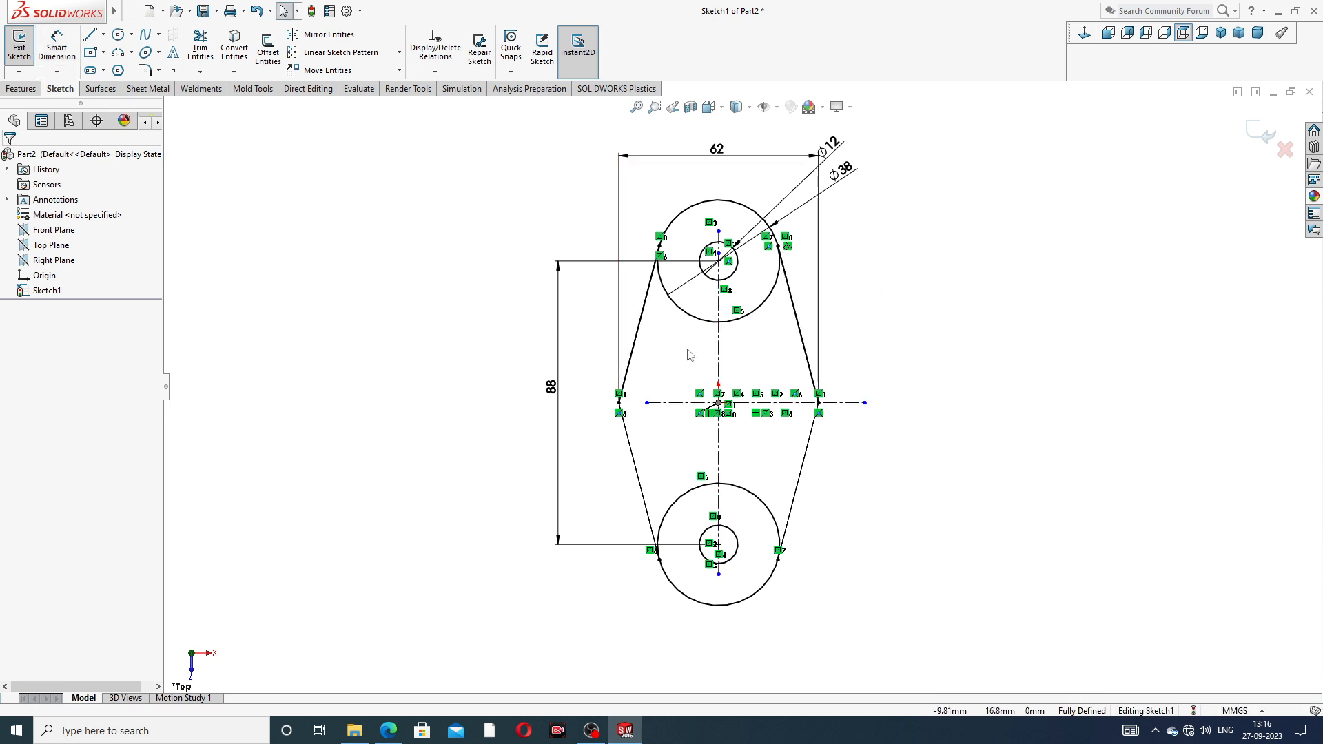
# Step: Consult the gland drawing in the browser and sketch a circle about 36.5 mm in diameter centered on the origin
pyautogui.click(388, 730)
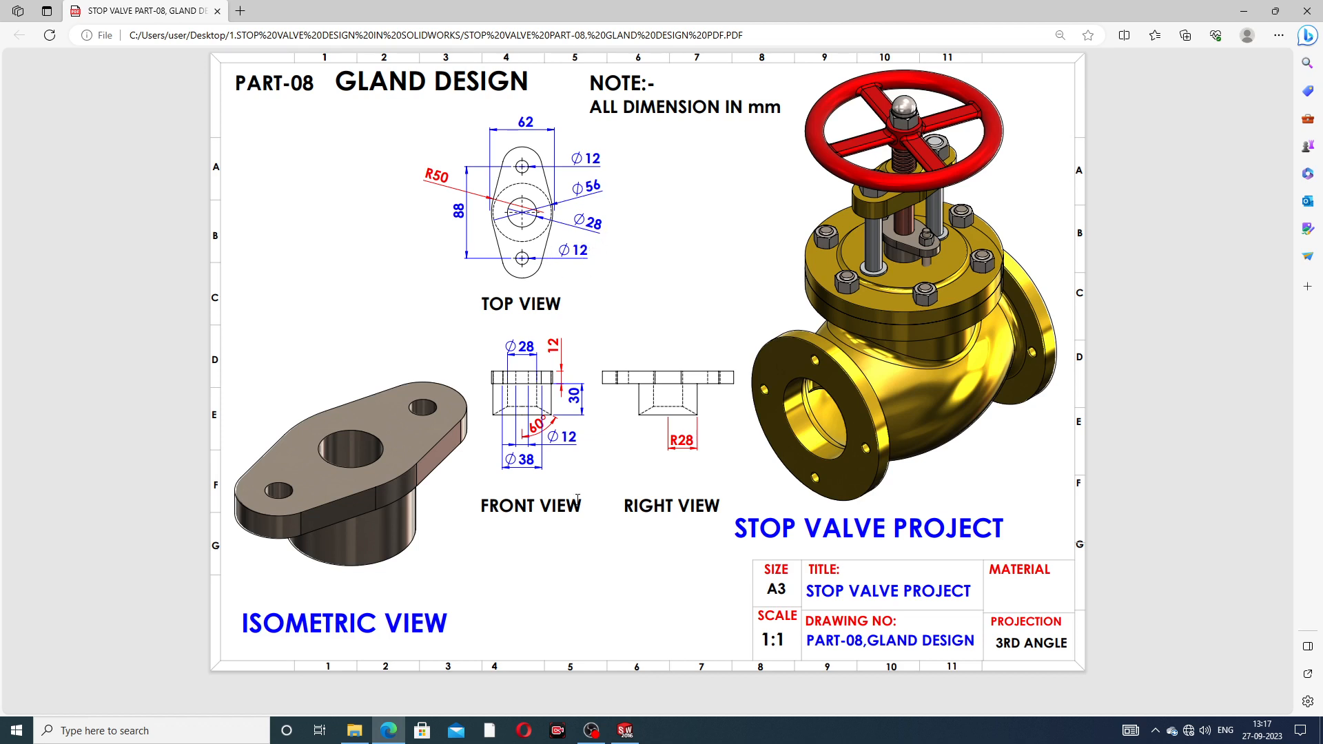
pyautogui.click(395, 733)
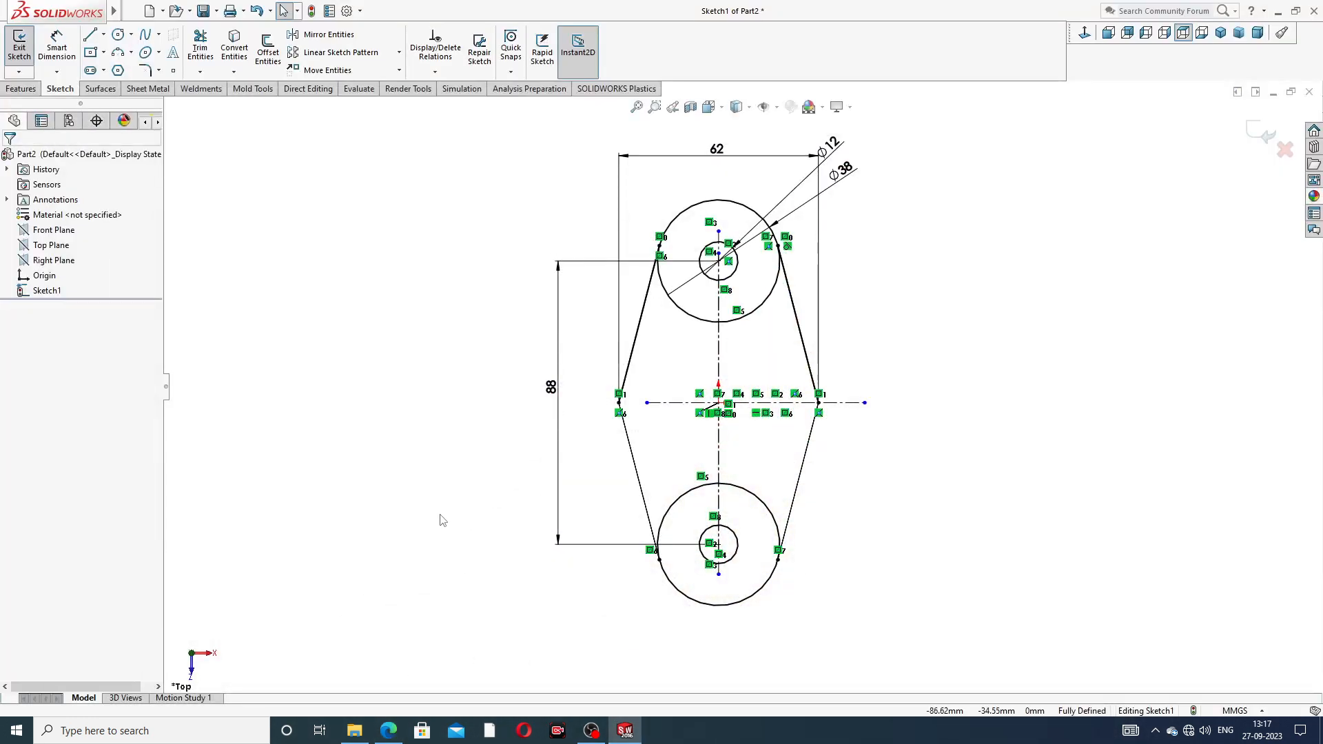
pyautogui.click(118, 35)
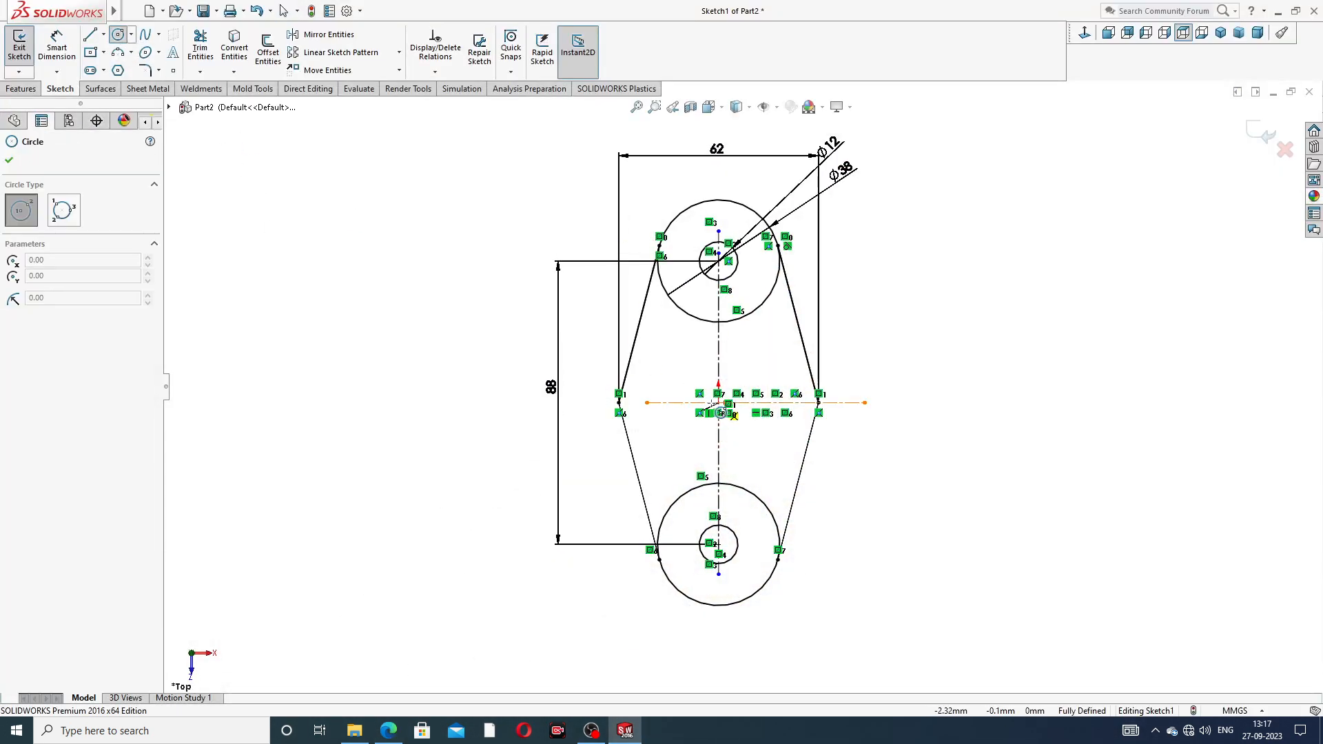
pyautogui.click(720, 404)
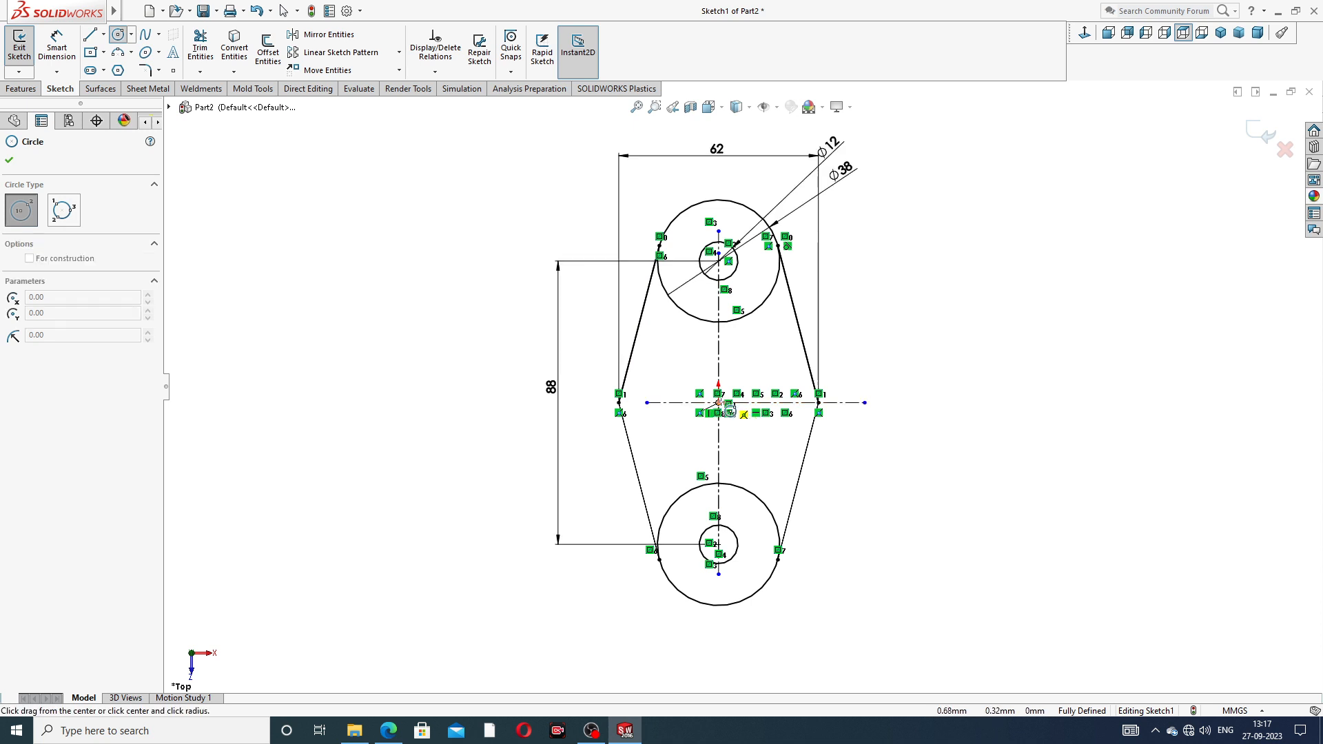
pyautogui.click(762, 361)
pyautogui.rightClick(861, 328)
pyautogui.click(862, 328)
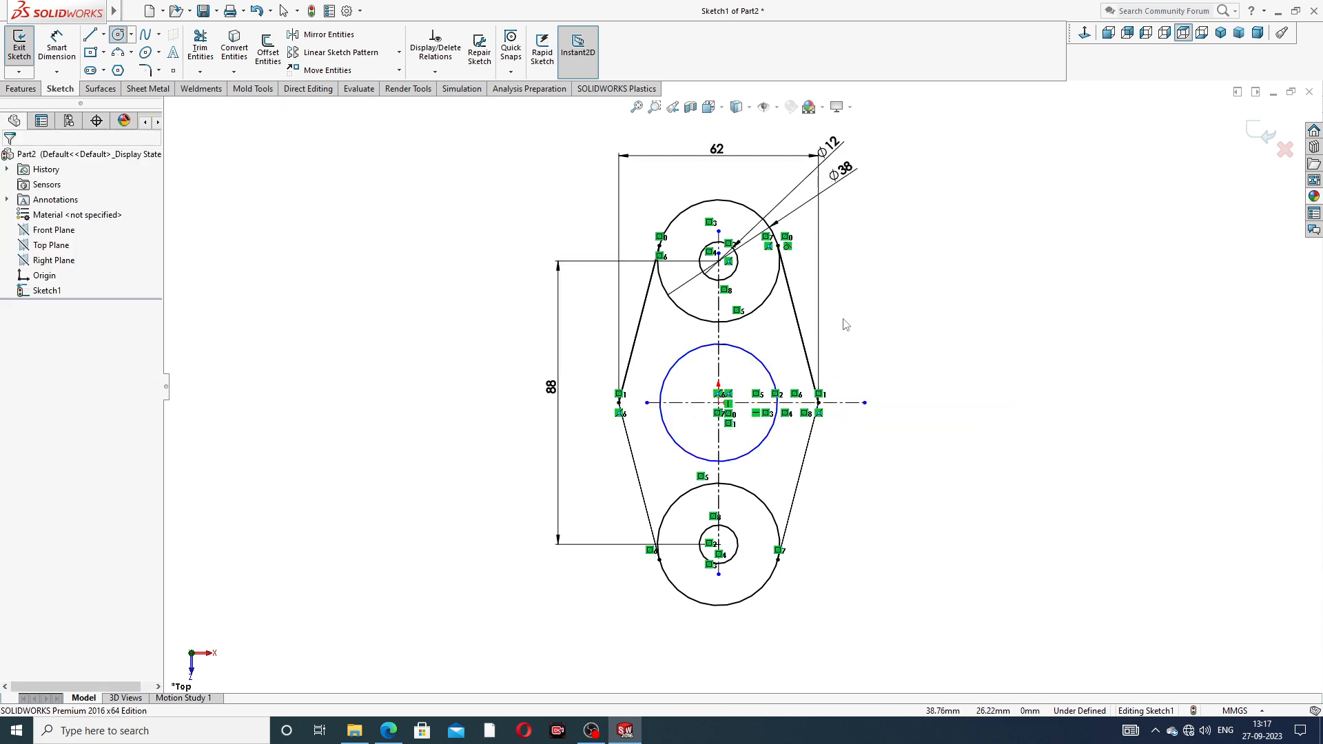
# Step: Set the central circle's diameter to 28 mm and place its dimension outside the profile
pyautogui.click(67, 49)
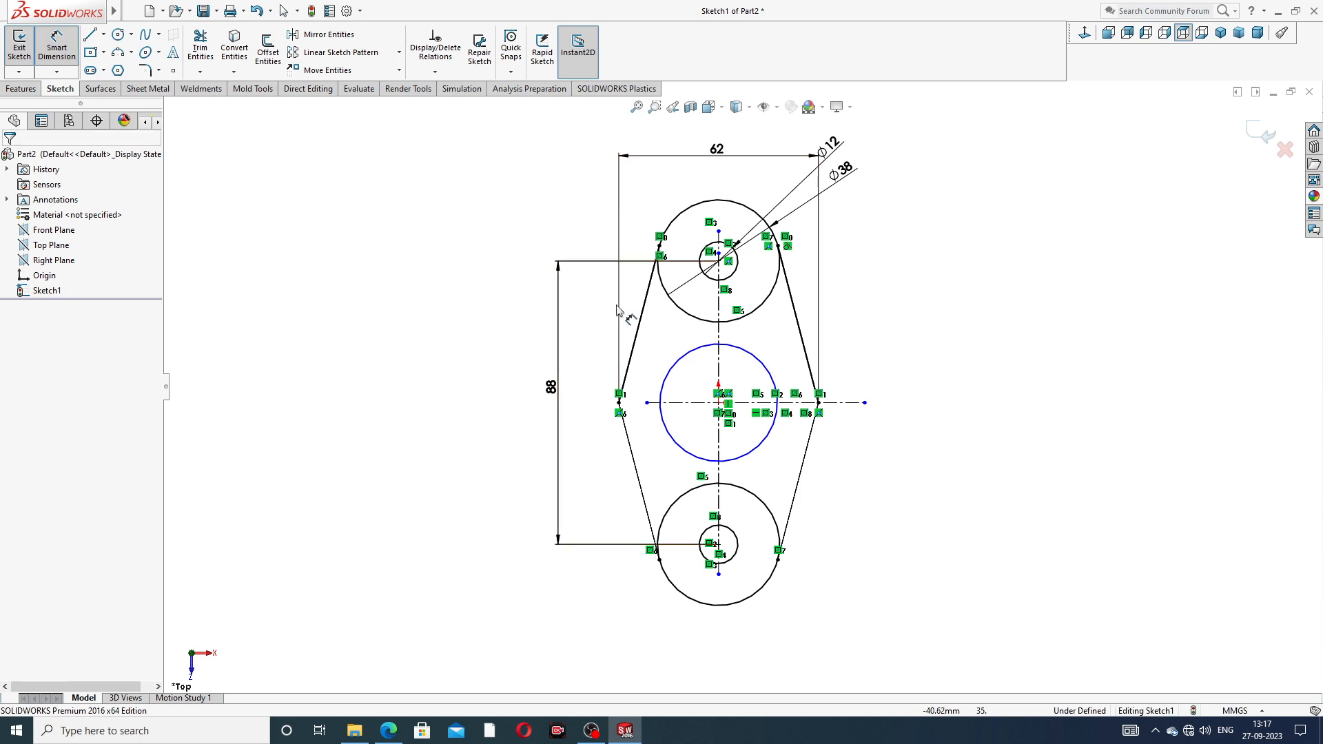
pyautogui.click(764, 361)
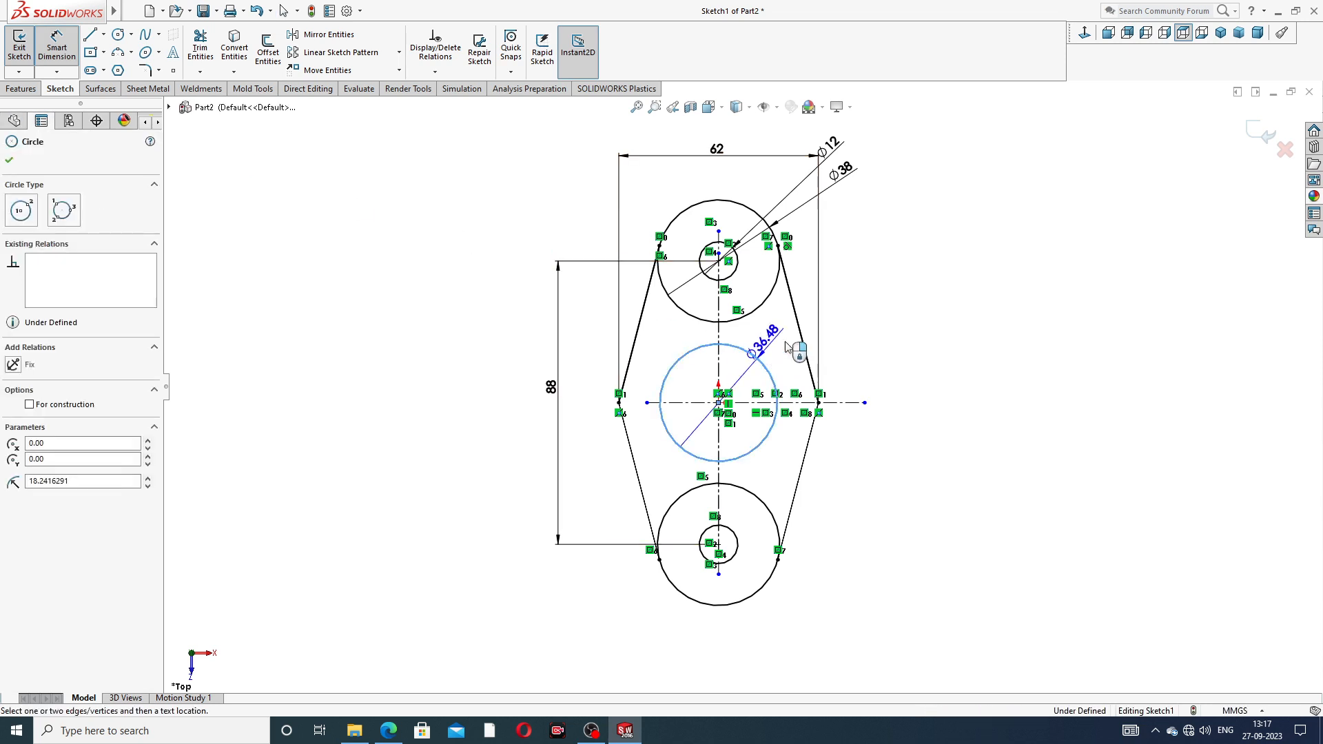
pyautogui.click(854, 333)
pyautogui.write('28')
pyautogui.press('Return')
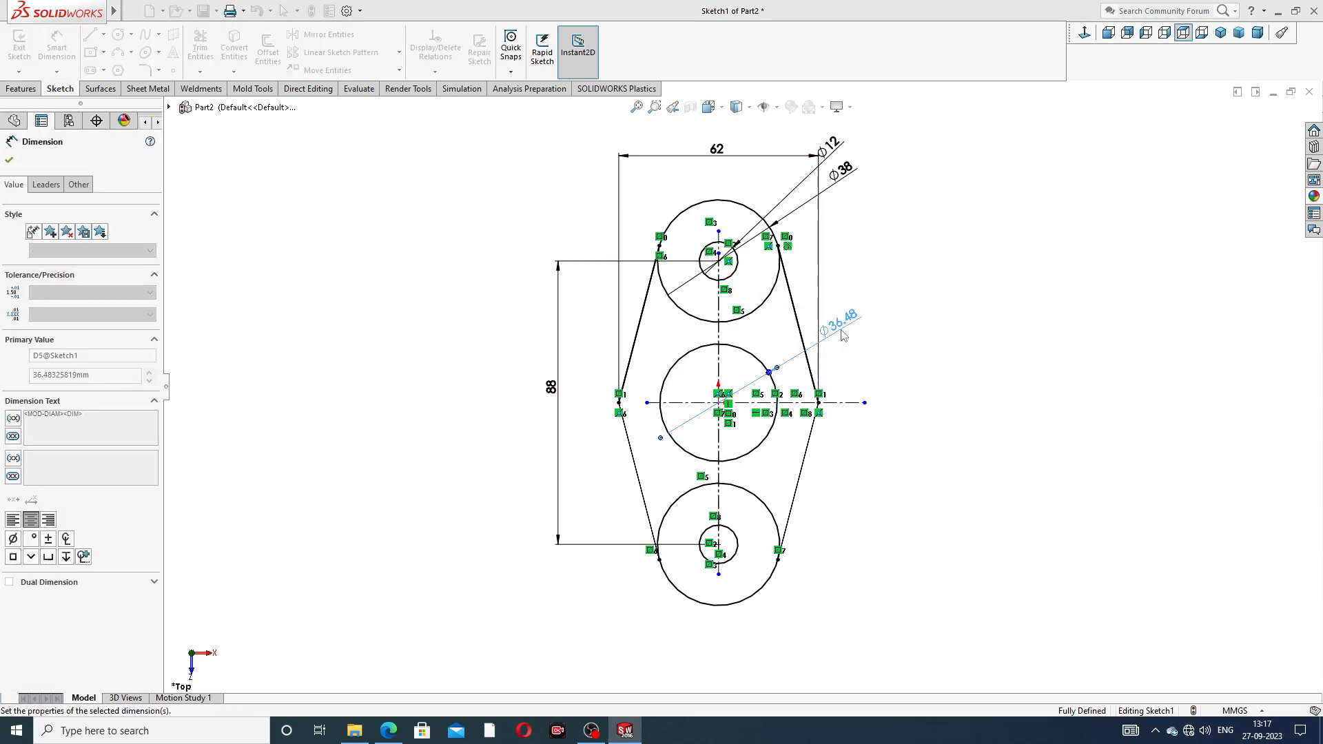
pyautogui.press('Escape')
pyautogui.rightClick(937, 311)
pyautogui.click(968, 205)
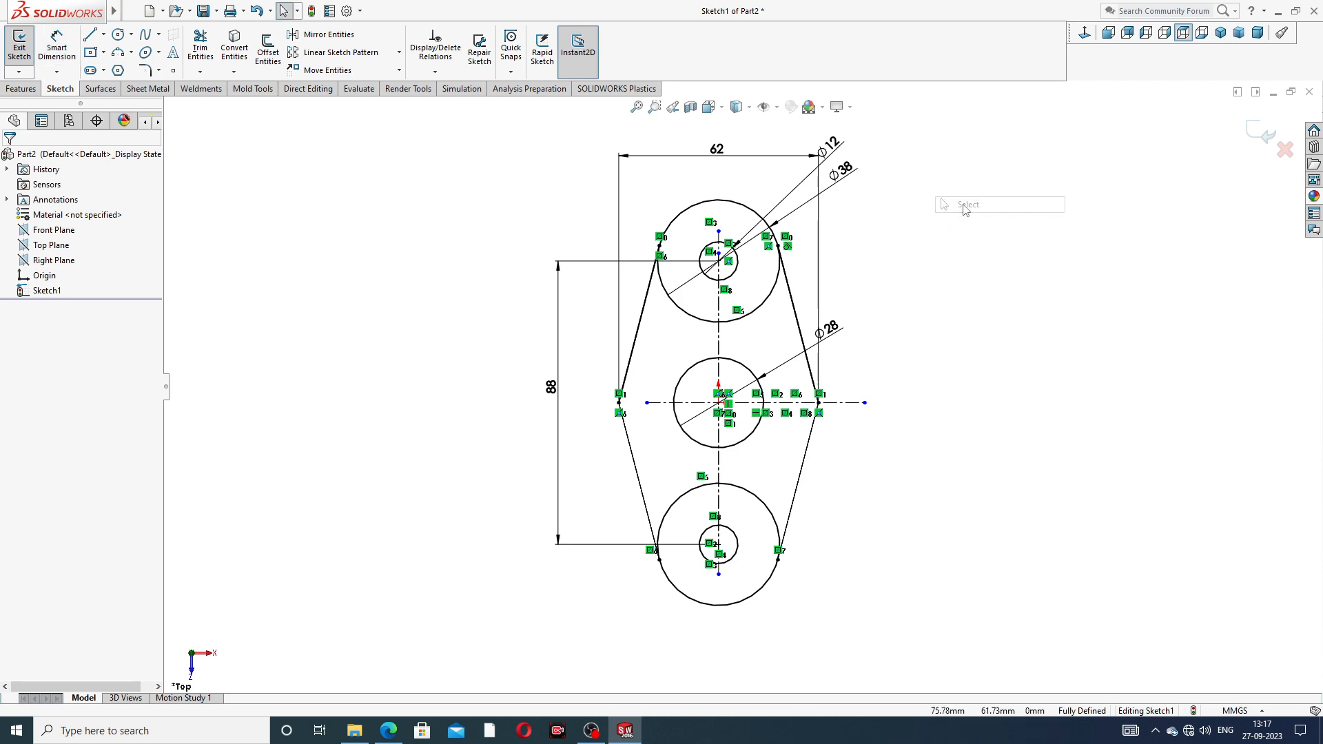
pyautogui.moveTo(842, 335); pyautogui.dragTo(863, 318)
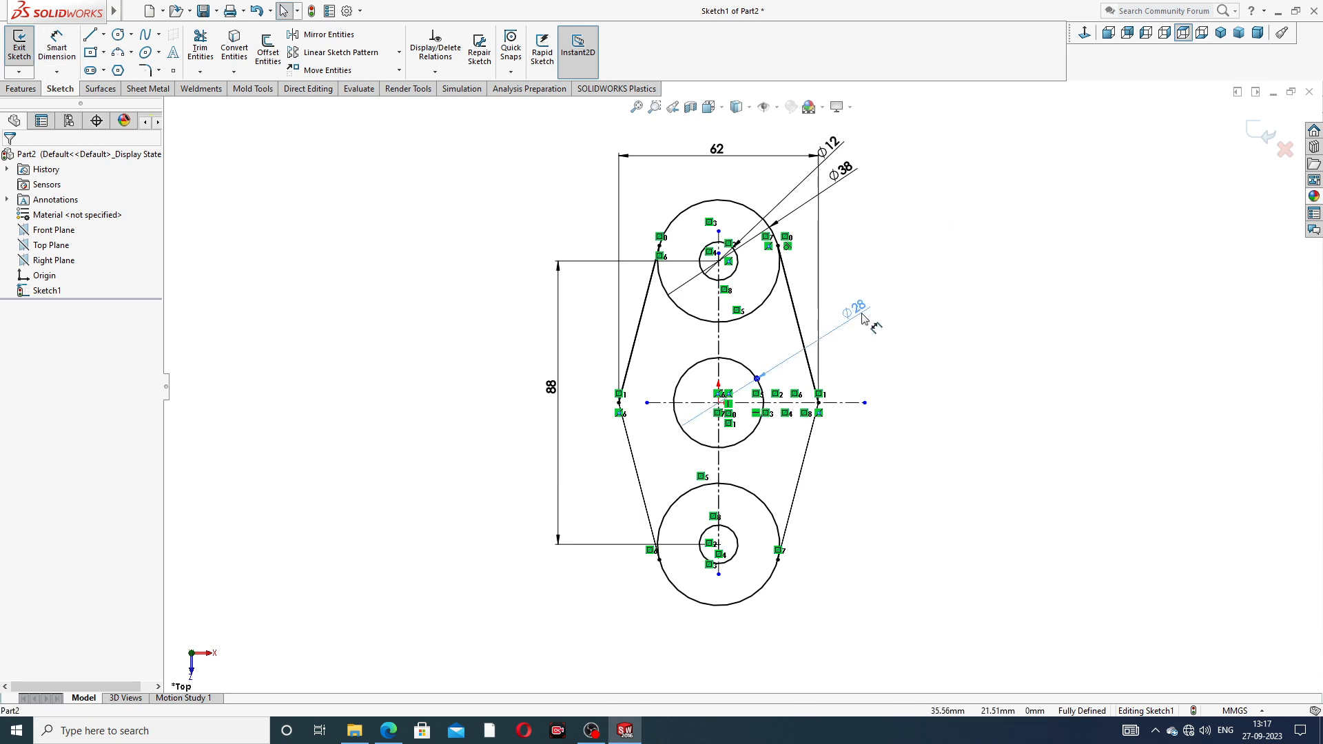
pyautogui.click(959, 287)
# Step: Check the flange thickness in the gland drawing and extrude the flange regions 12 mm, leaving the central and two small holes open
pyautogui.click(389, 732)
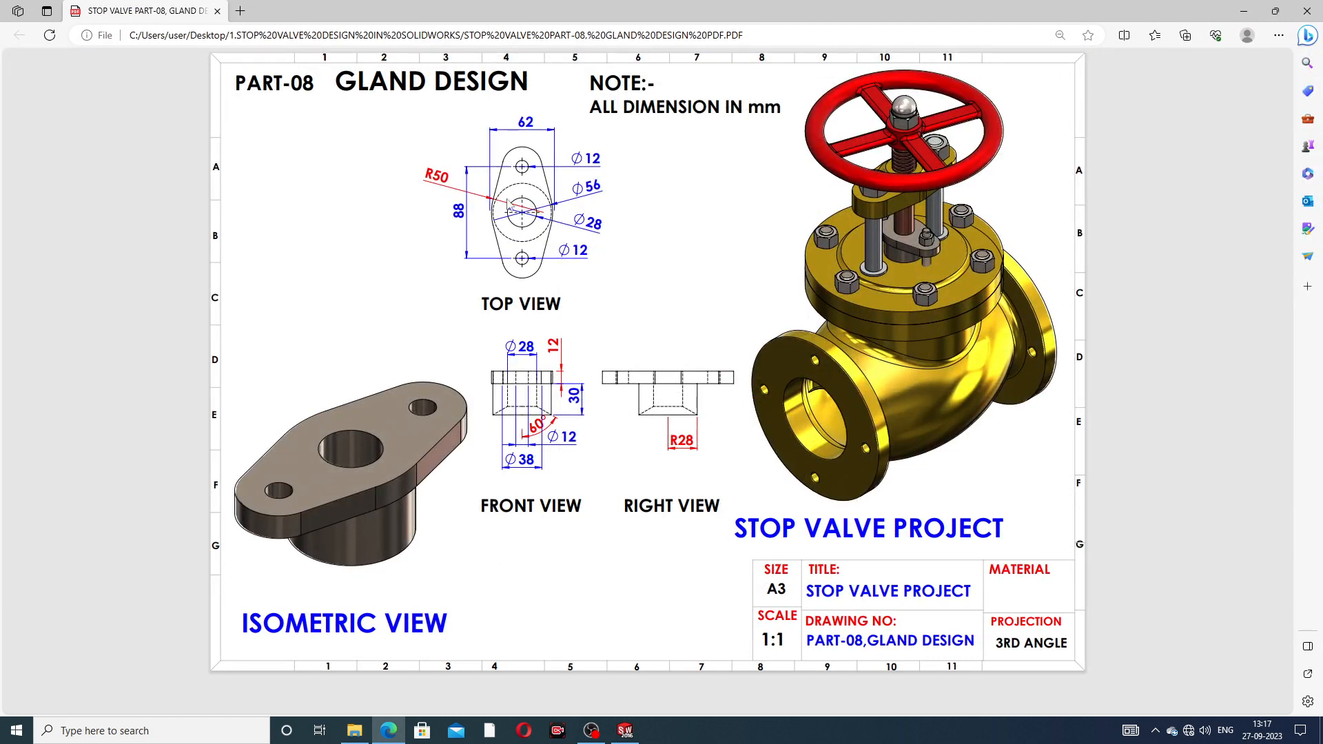
pyautogui.click(625, 731)
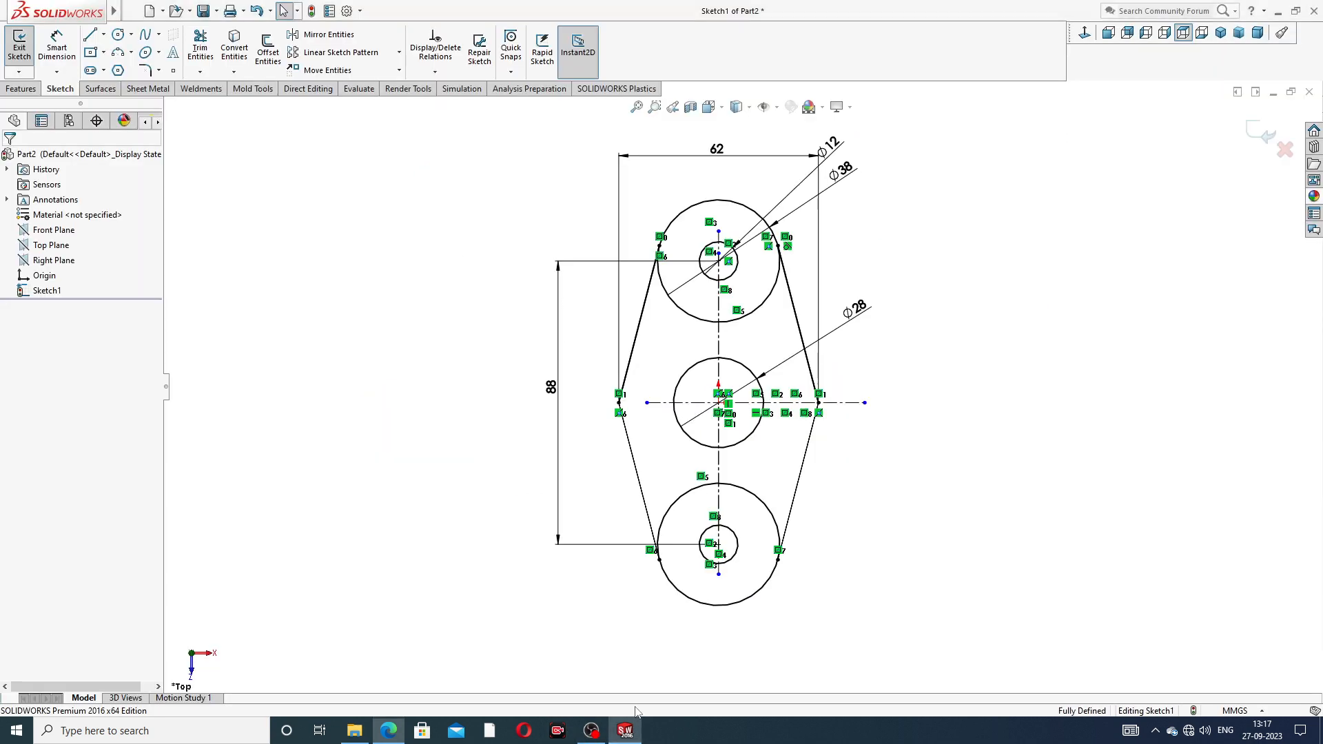
pyautogui.click(31, 90)
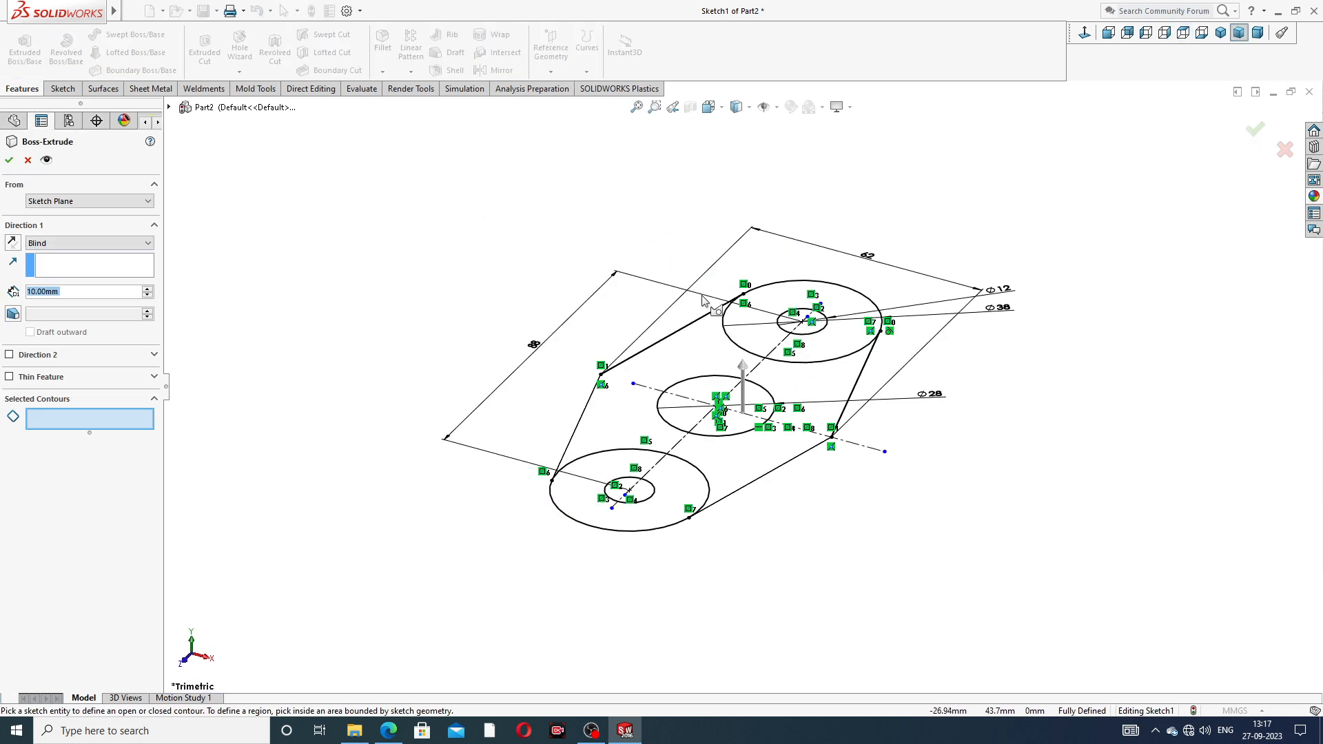
pyautogui.click(697, 334)
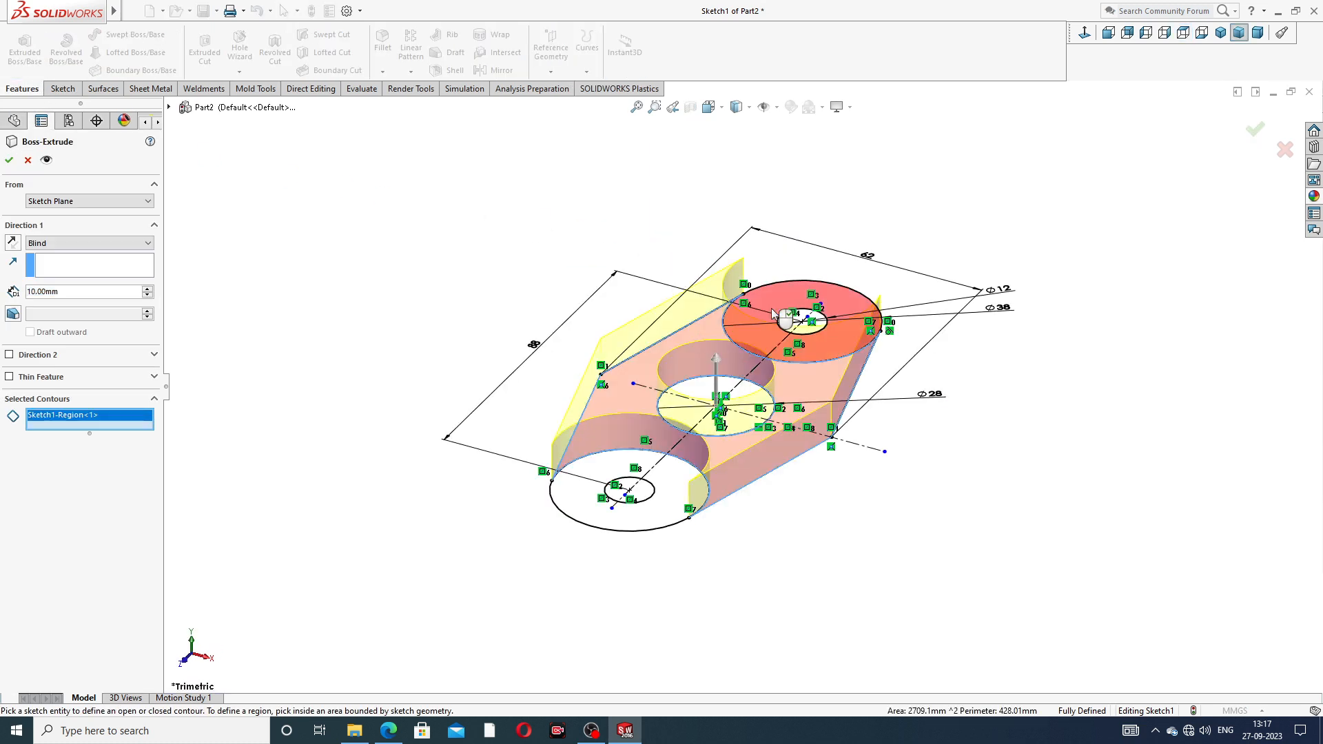
pyautogui.click(804, 292)
pyautogui.click(663, 469)
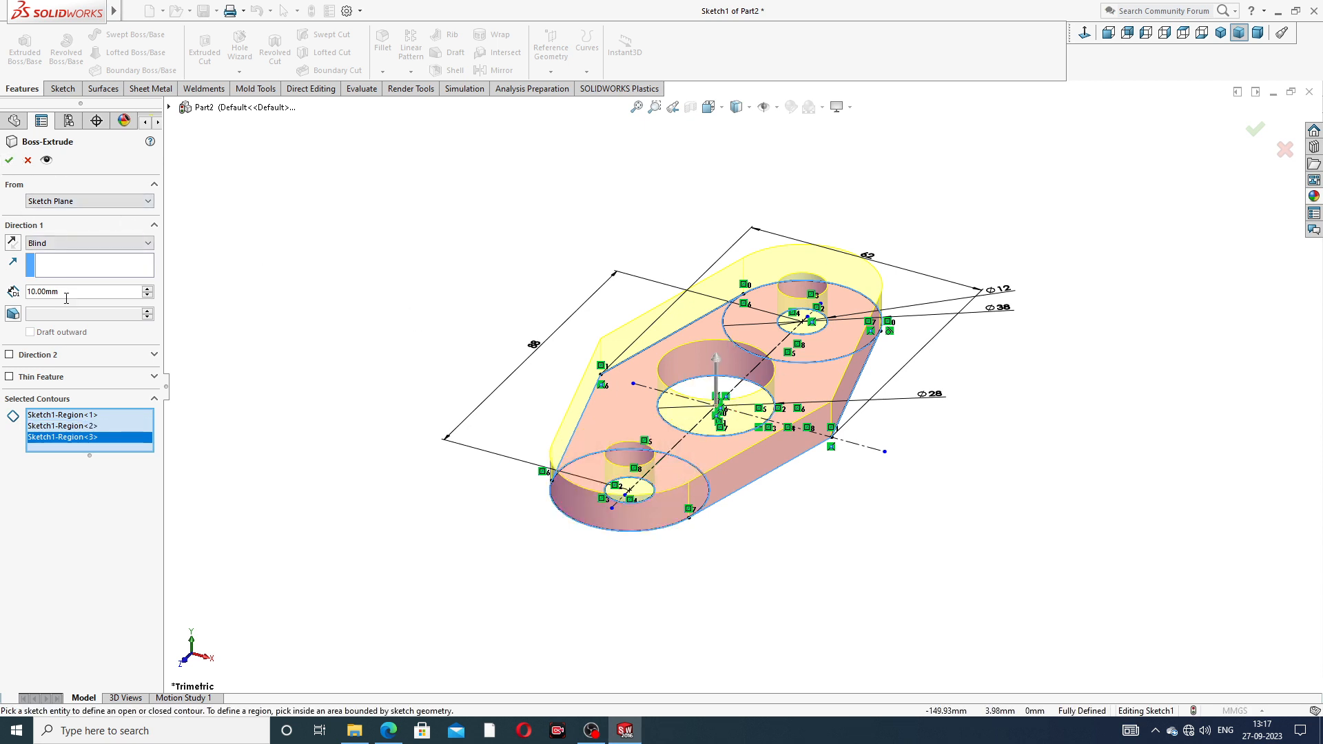
pyautogui.write('12')
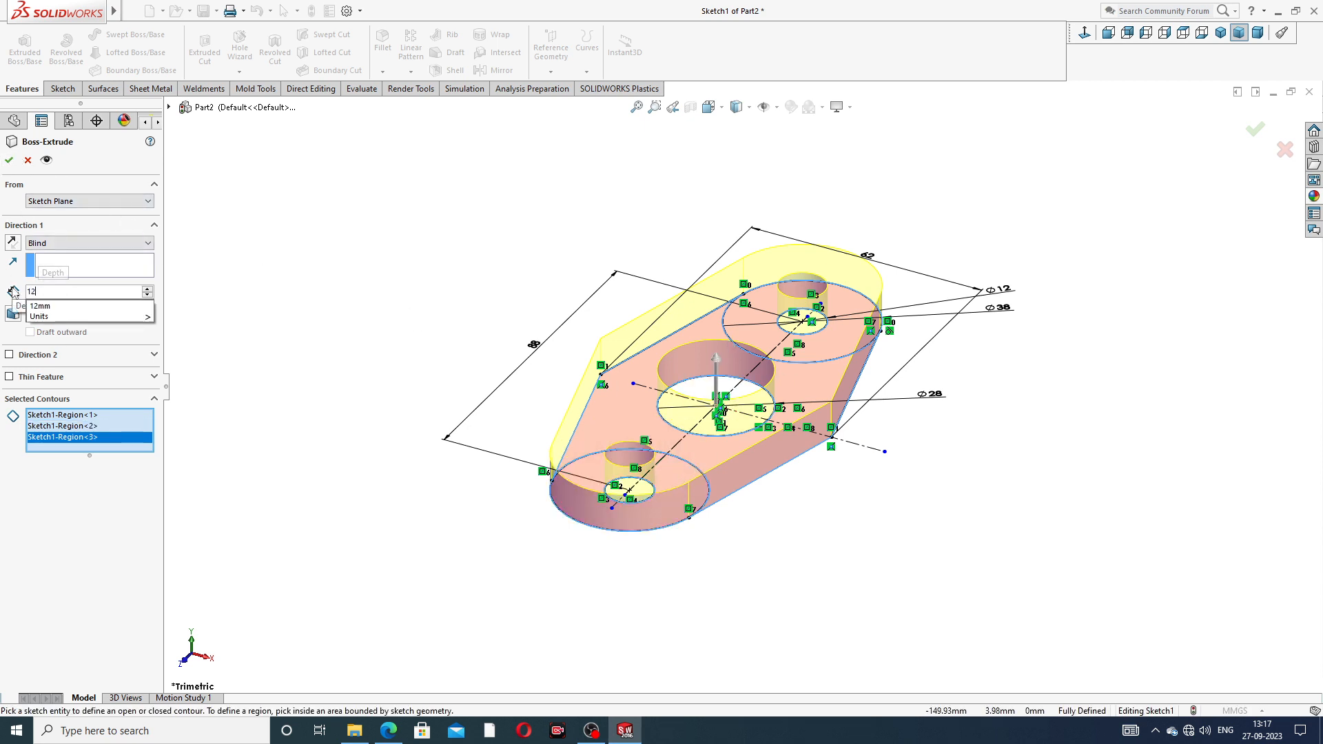
pyautogui.press('Return')
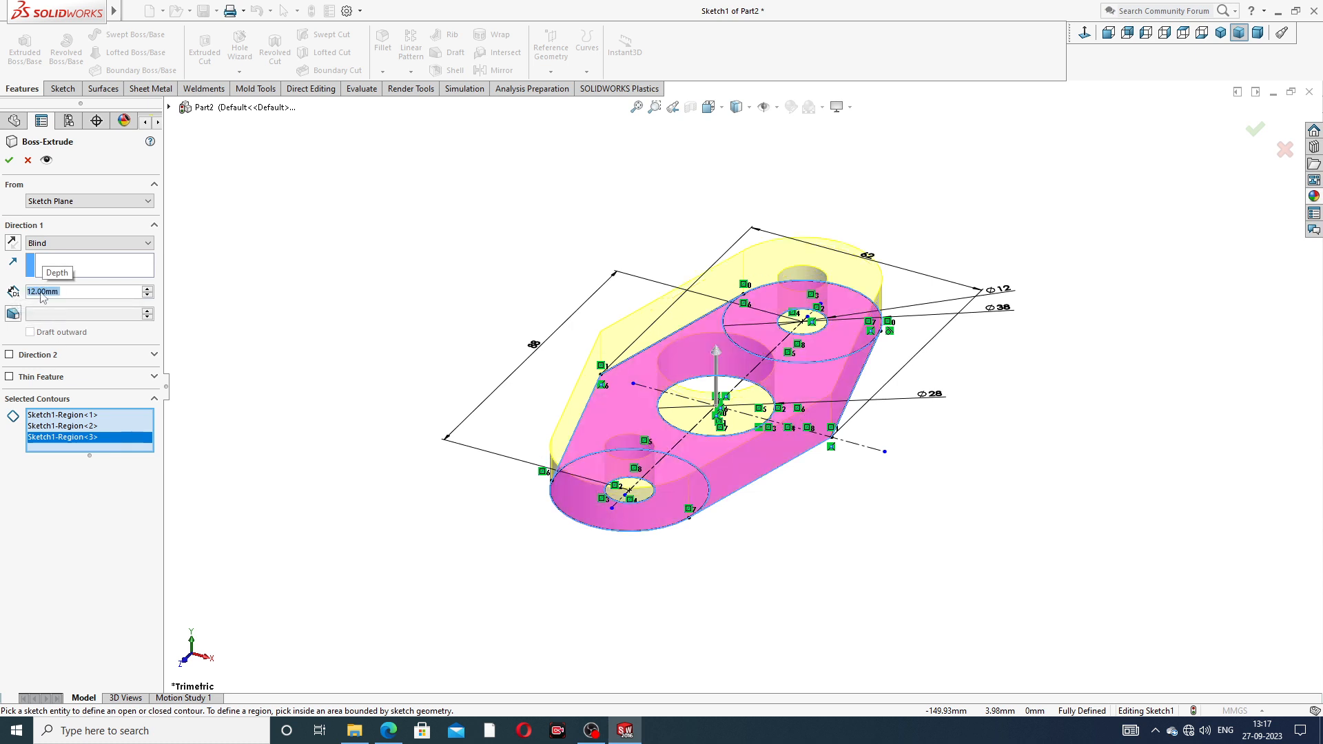
pyautogui.click(9, 160)
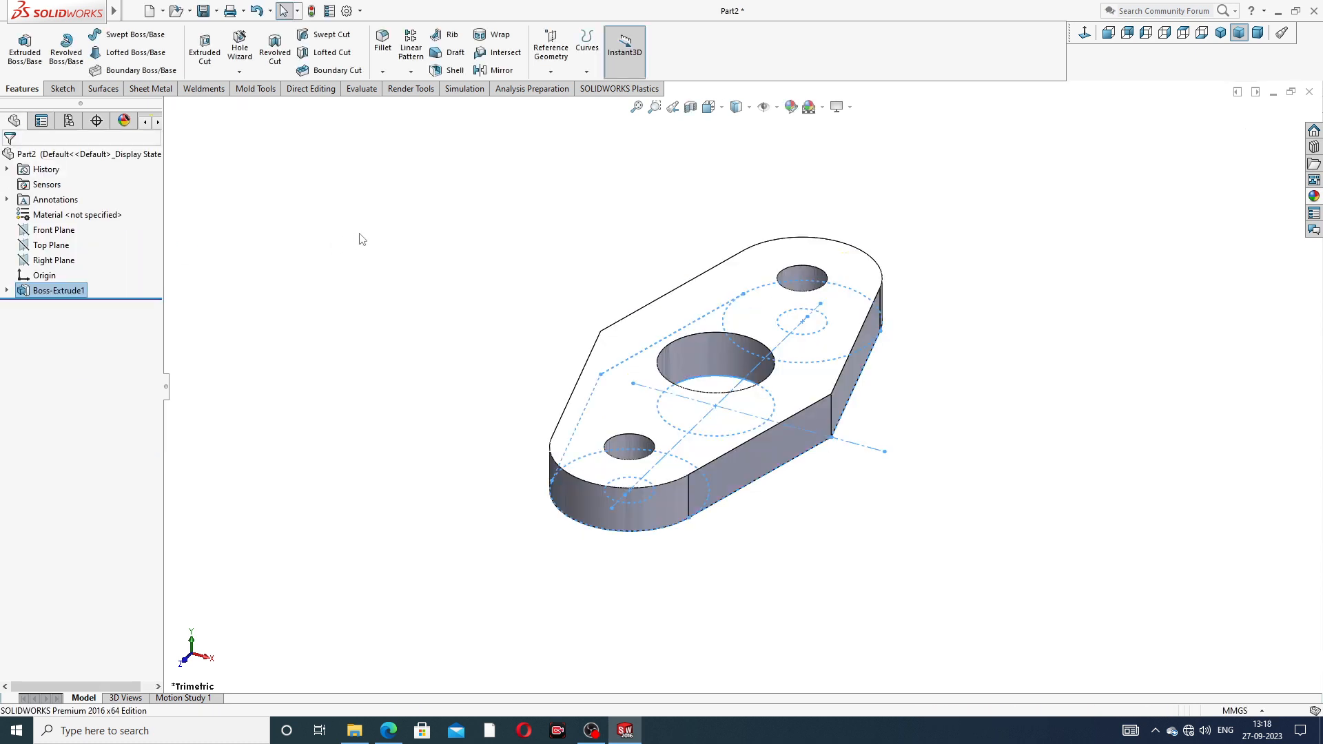
# Step: Fillet the two vertical corner edges at the middle of the flange's long sides with a 50 mm radius
pyautogui.moveTo(464, 289)
pyautogui.mouseDown(button='middle')
pyautogui.moveTo(429, 236)
pyautogui.moveTo(465, 289)
pyautogui.mouseUp(button='middle')
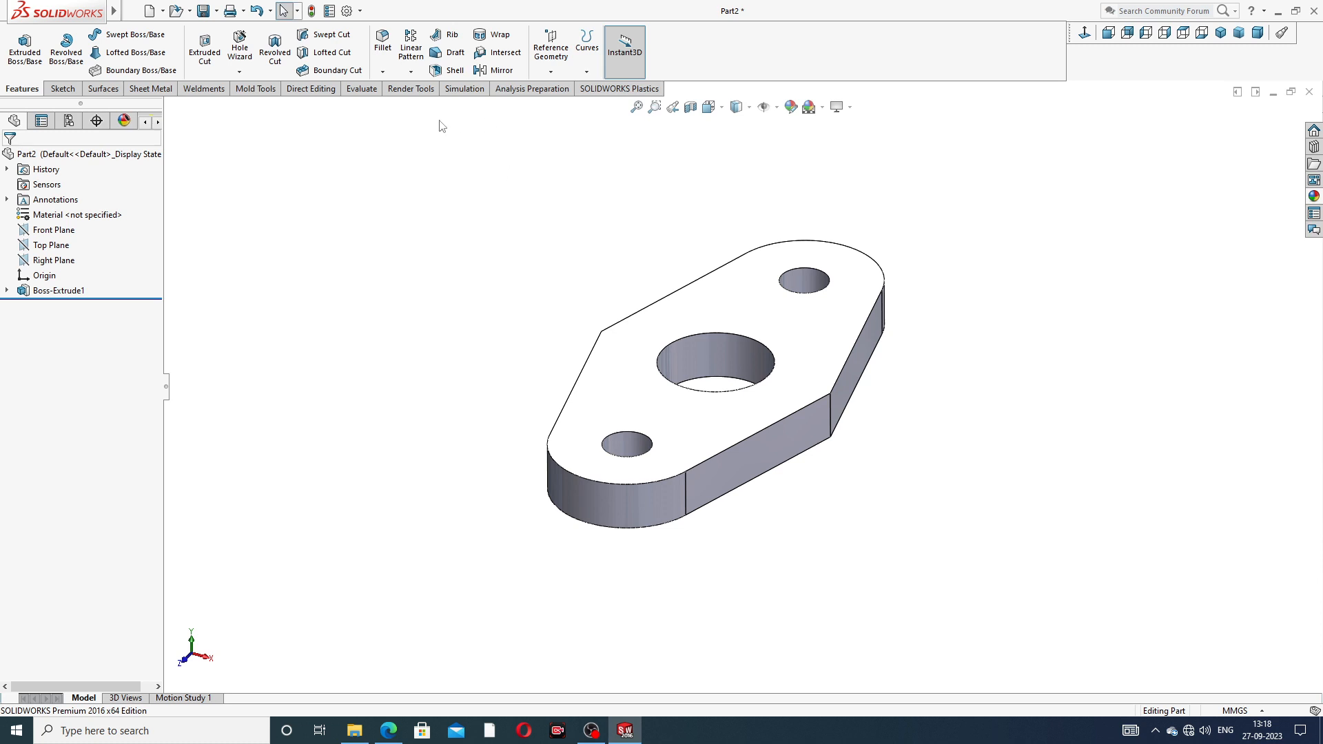
pyautogui.click(383, 71)
pyautogui.click(409, 92)
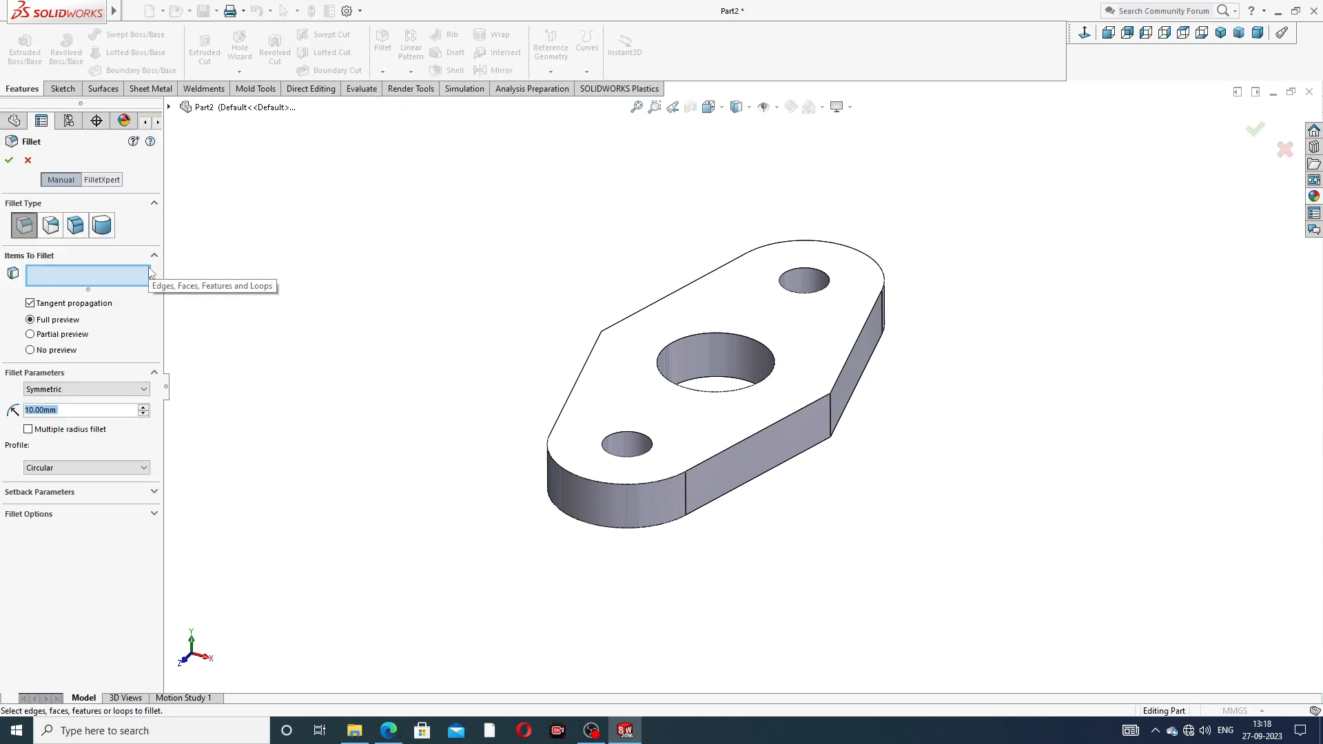
pyautogui.write('50')
pyautogui.press('Return')
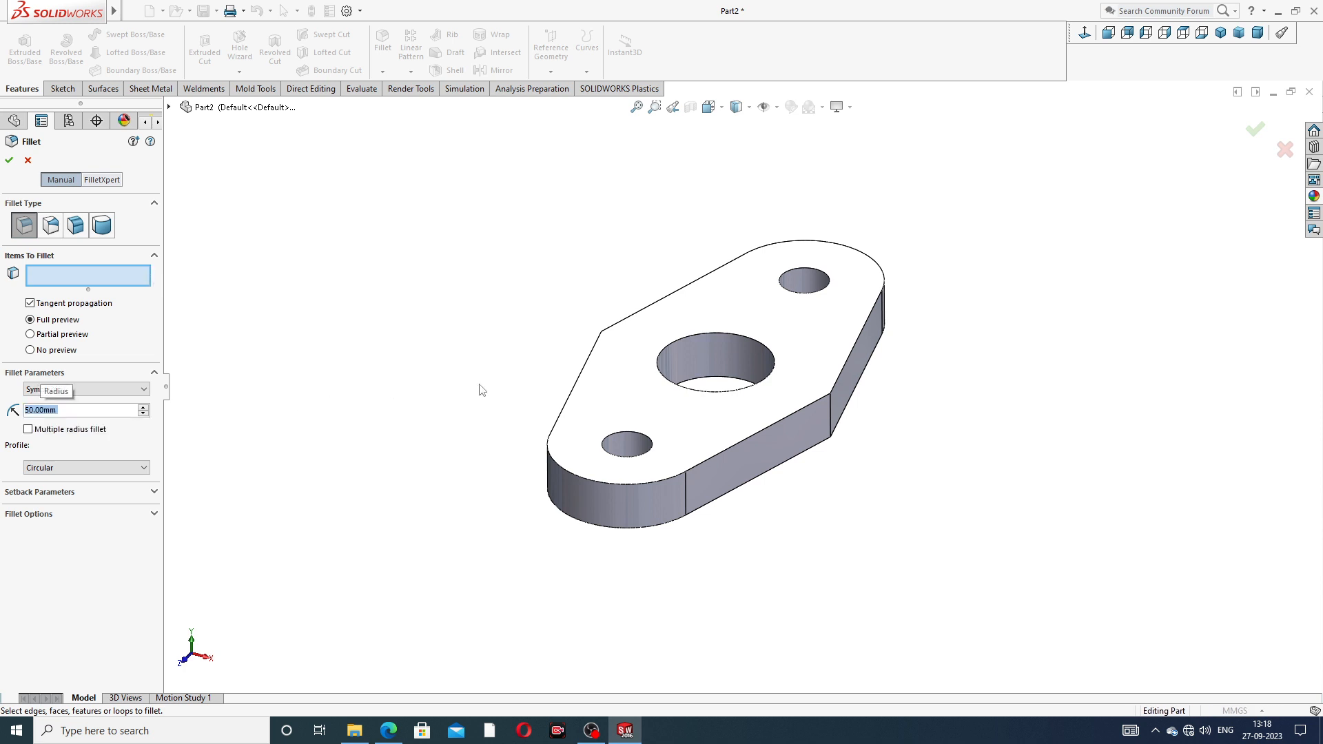
pyautogui.click(830, 414)
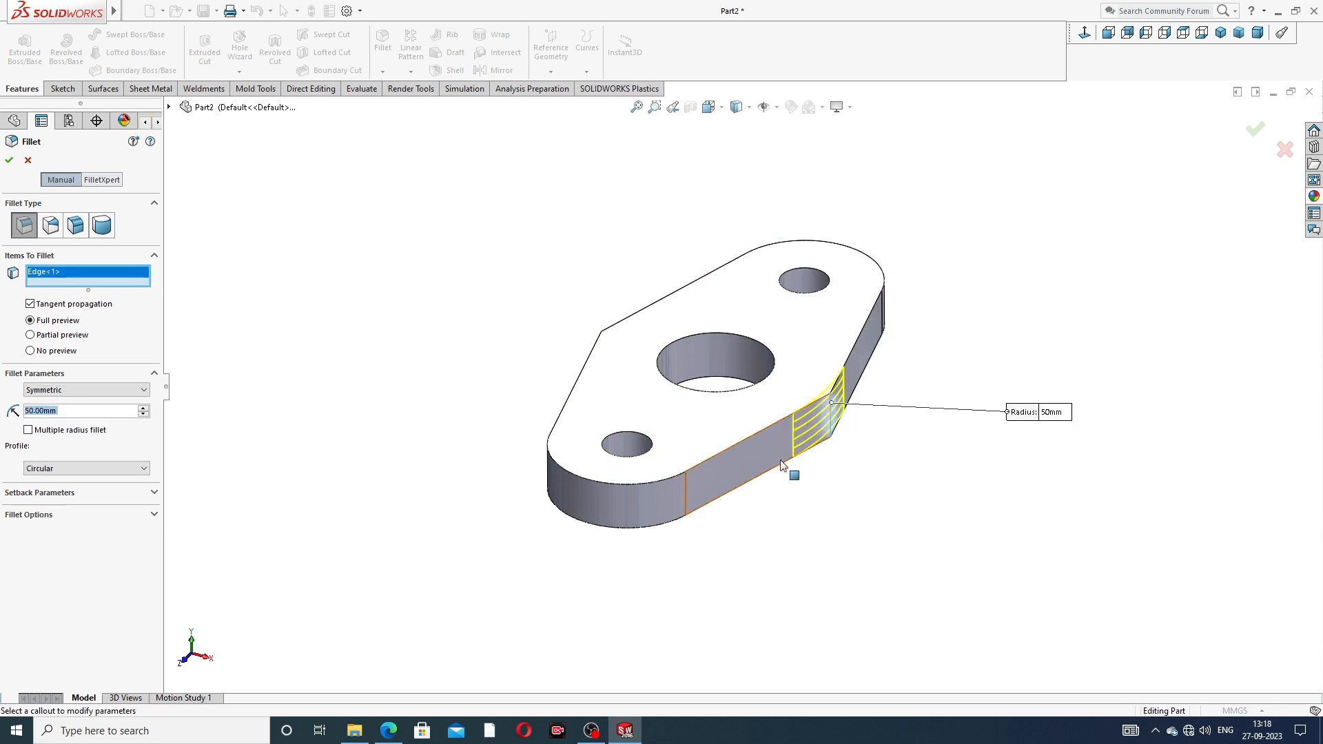
pyautogui.moveTo(793, 476); pyautogui.dragTo(827, 441, button='middle')
pyautogui.click(597, 365)
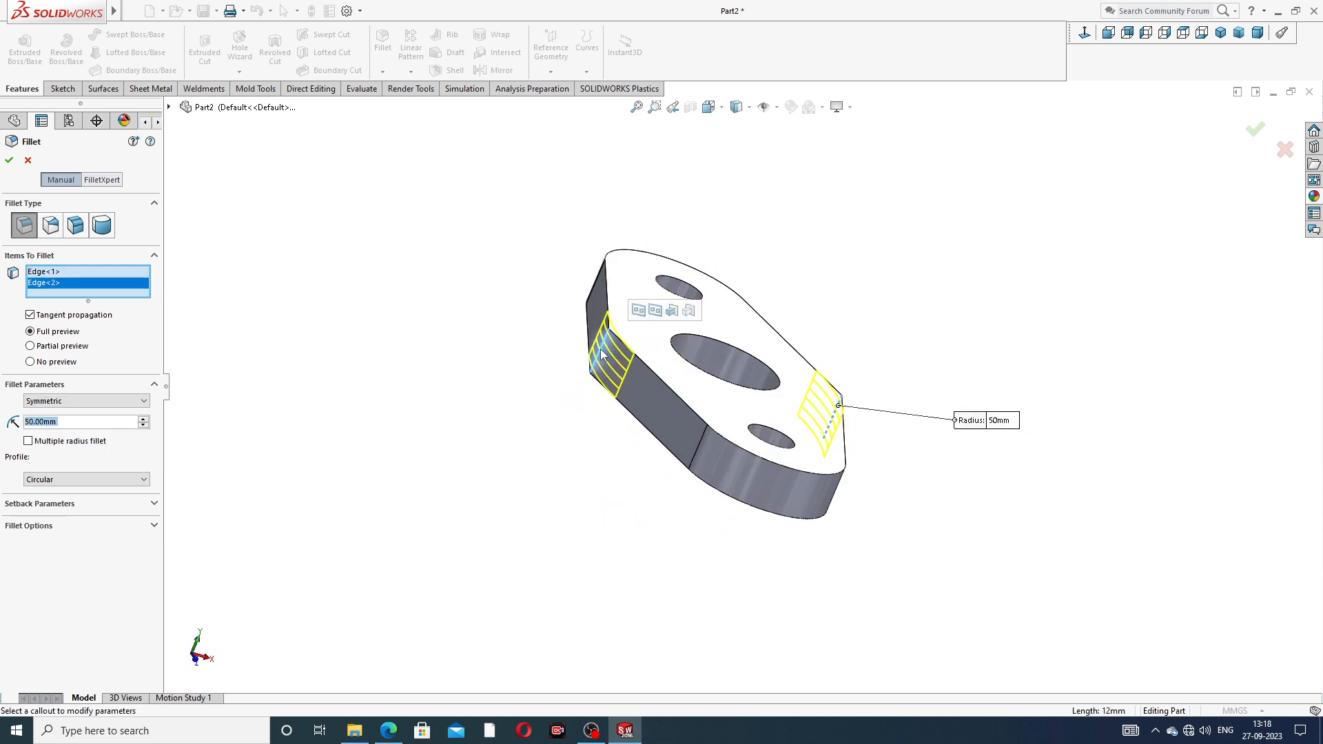
pyautogui.click(9, 161)
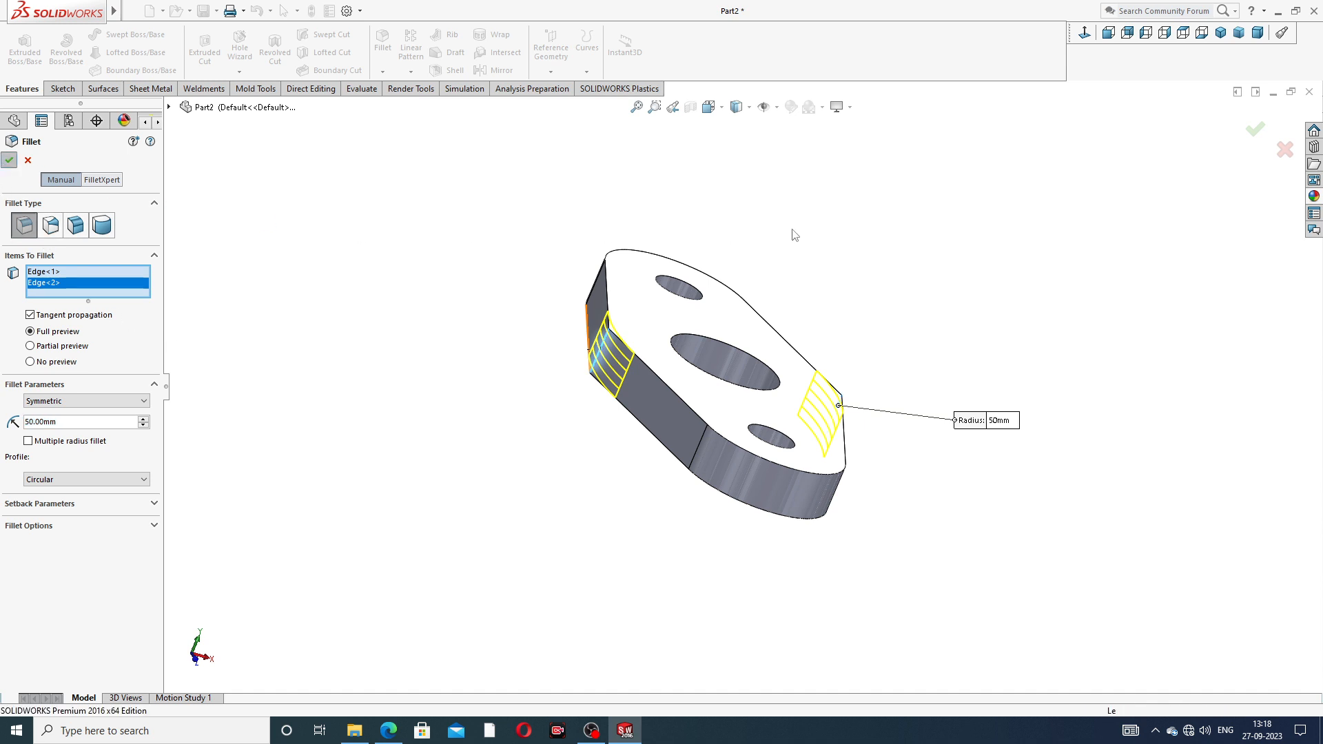
# Step: Inspect the filleted flange and compare it with the gland drawing in the browser, examining the section below the flange
pyautogui.moveTo(877, 281); pyautogui.dragTo(797, 310, button='middle')
pyautogui.click(390, 732)
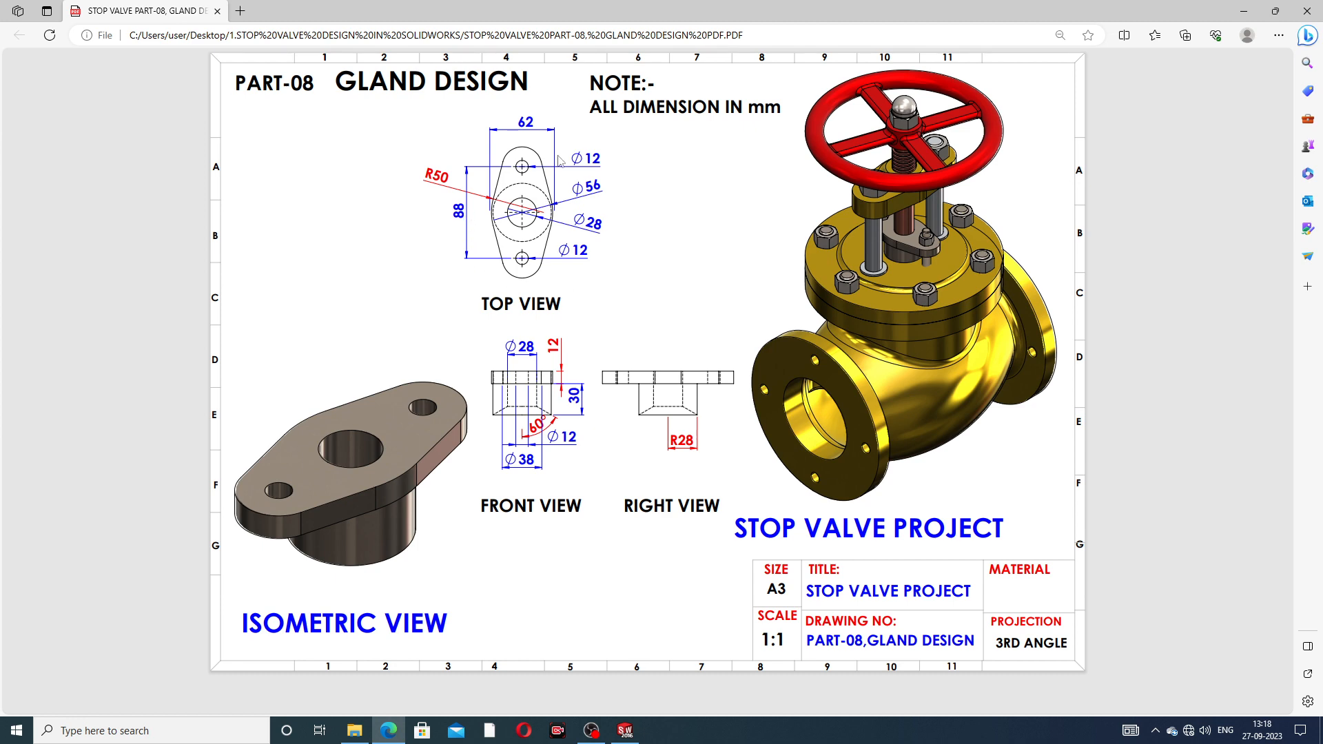
pyautogui.click(388, 717)
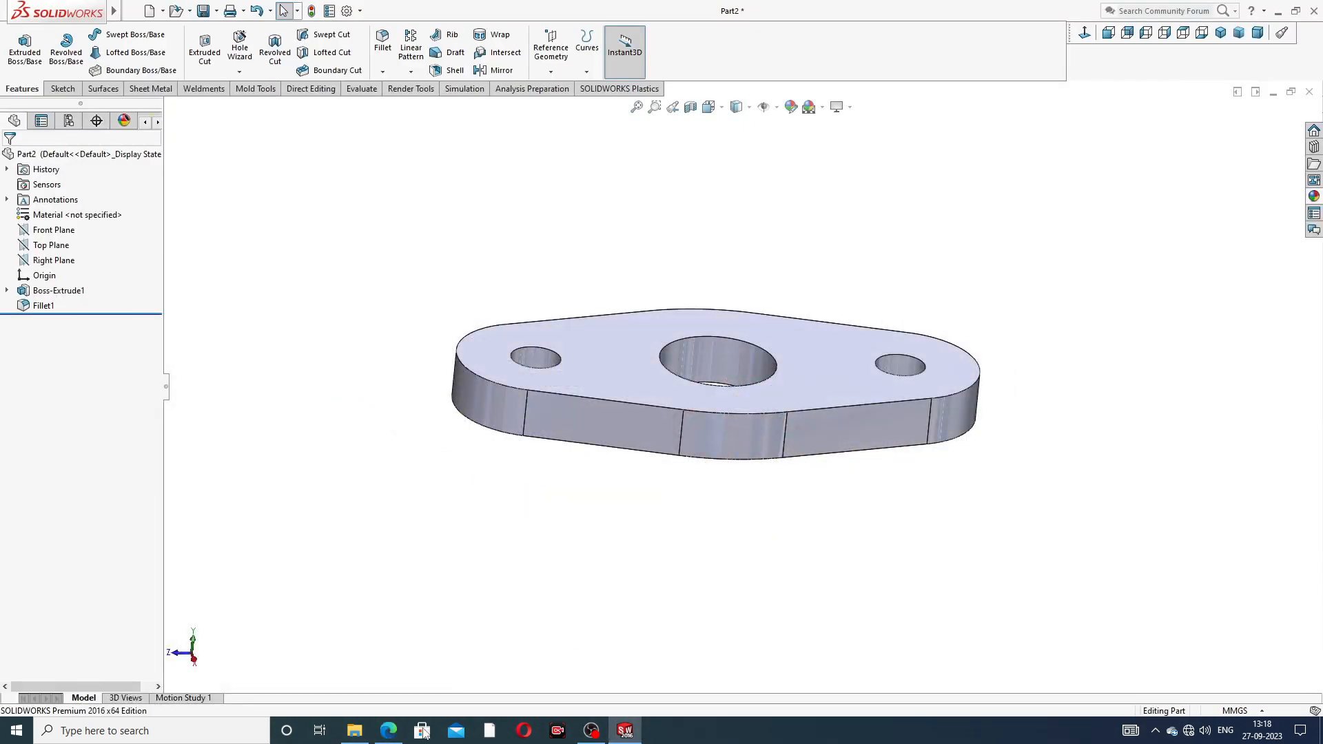
pyautogui.click(388, 731)
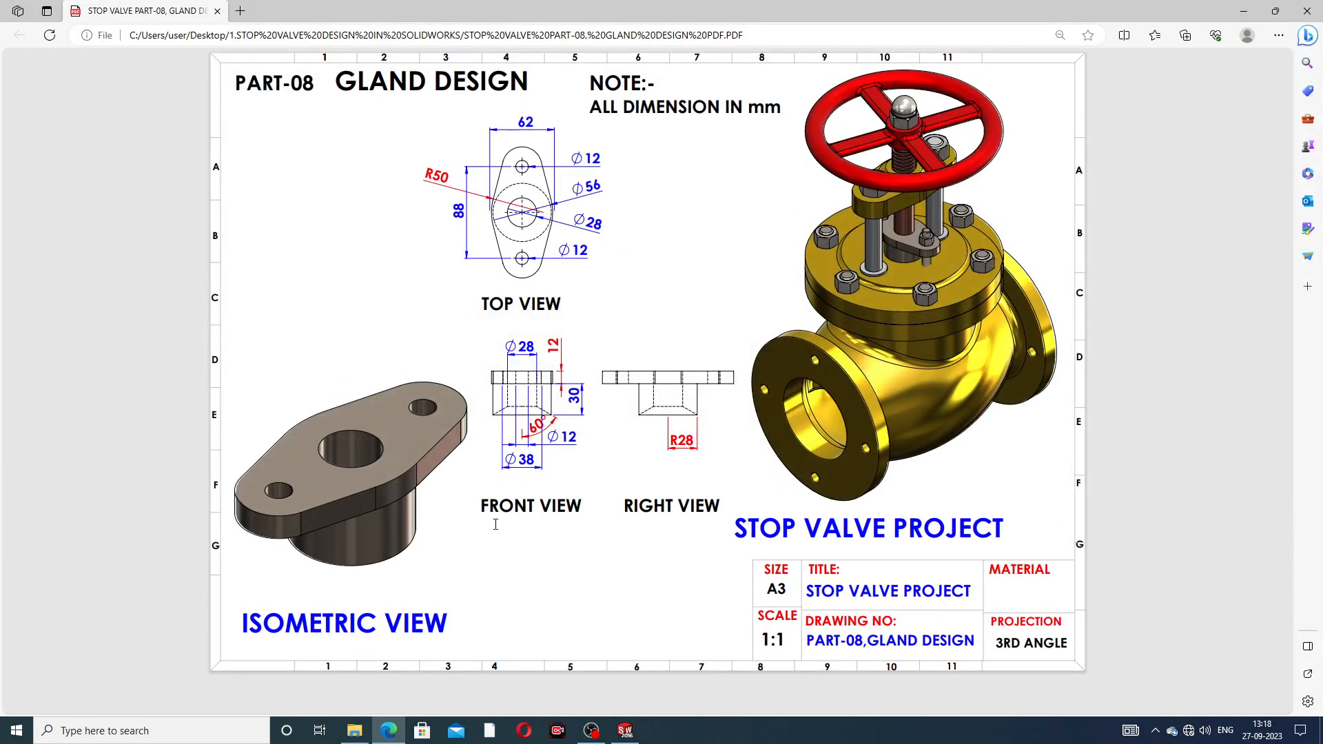
# Step: Start a sketch on the Front Plane and draw a vertical centerline about 26 mm long downward from the origin
pyautogui.click(388, 730)
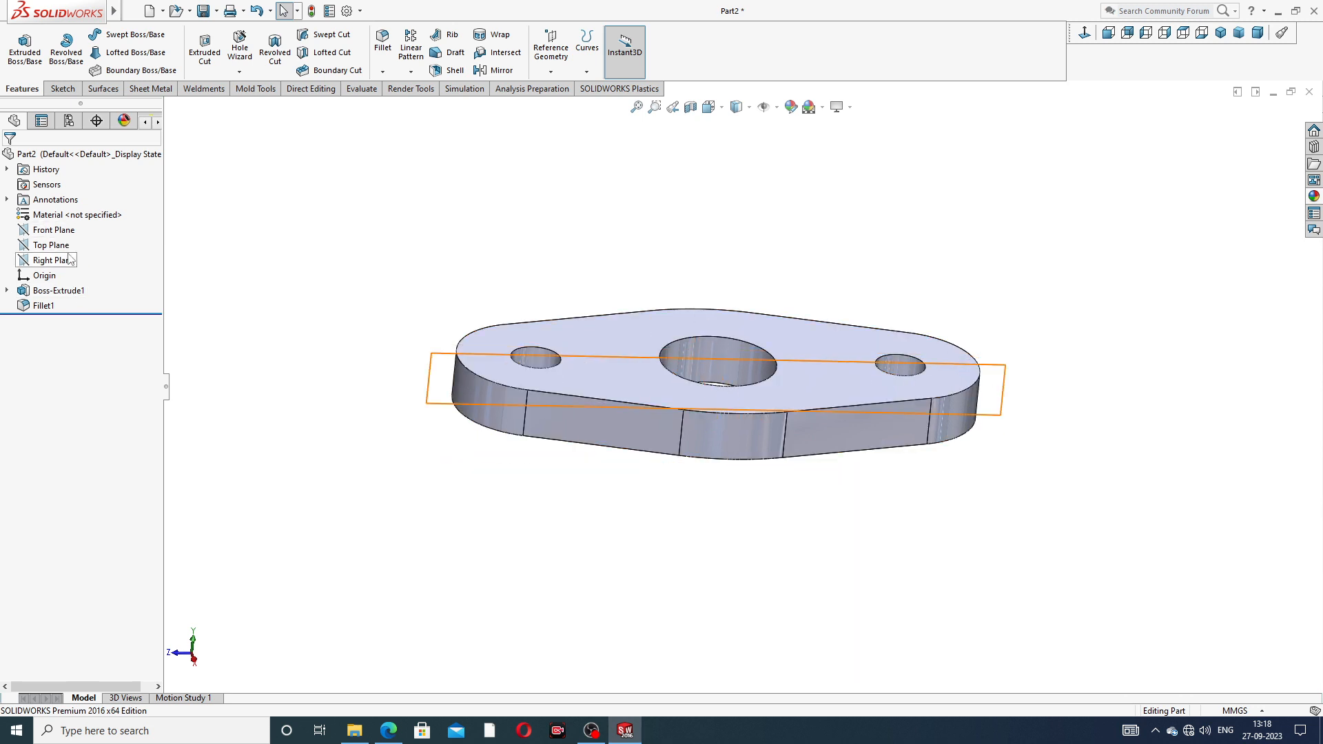
pyautogui.click(55, 230)
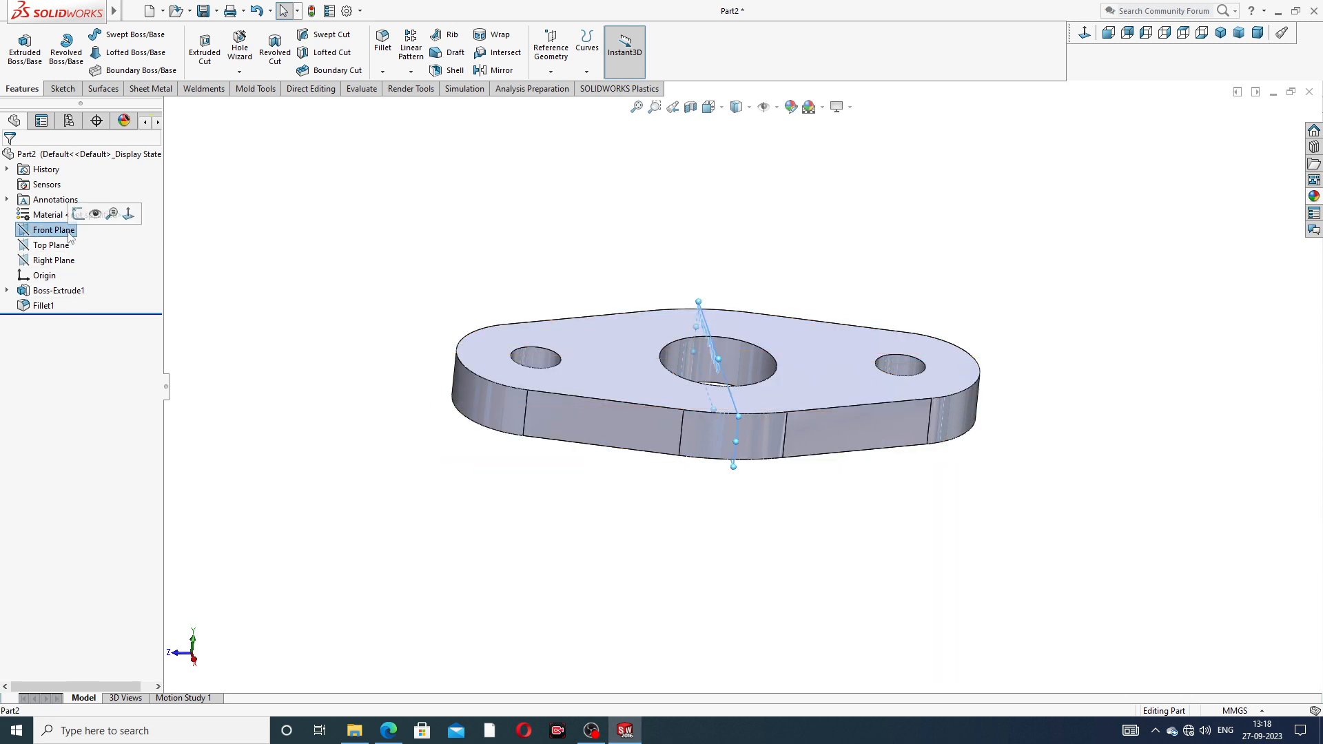
pyautogui.click(78, 213)
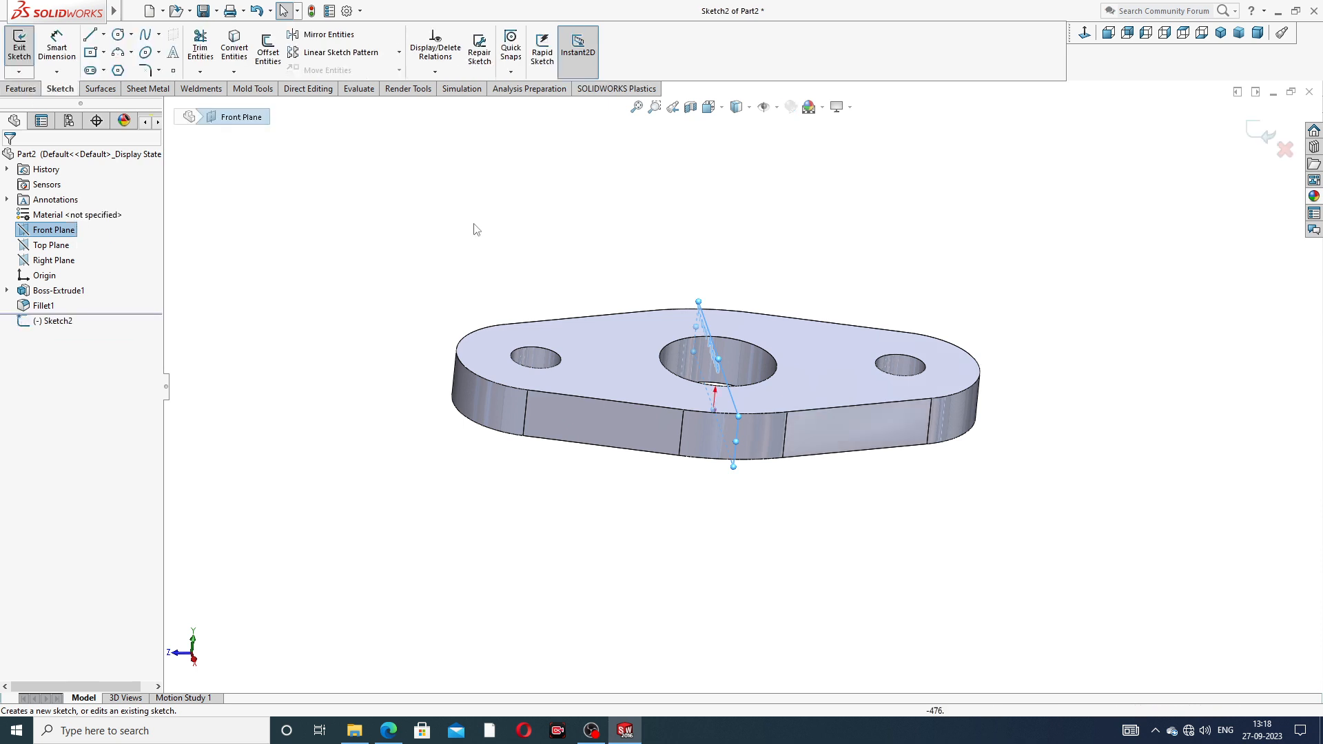
pyautogui.click(1085, 33)
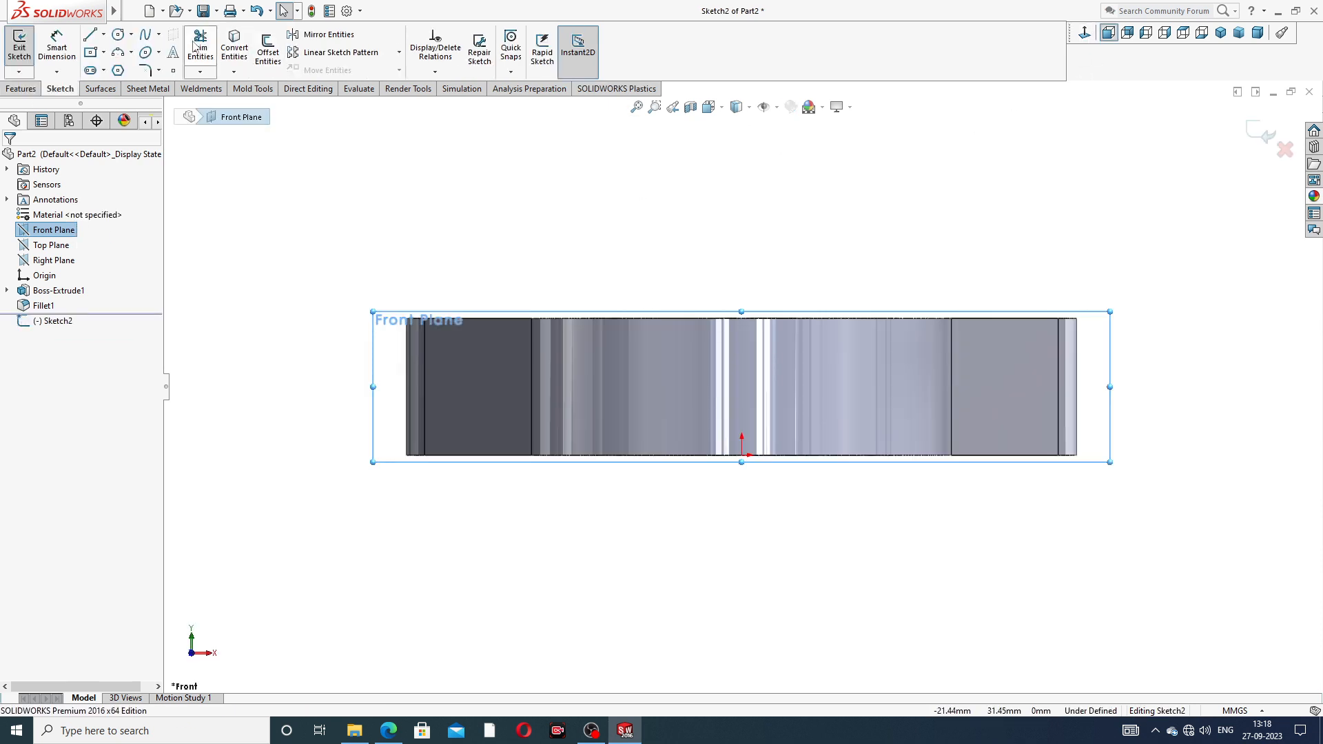
pyautogui.click(104, 35)
pyautogui.click(117, 55)
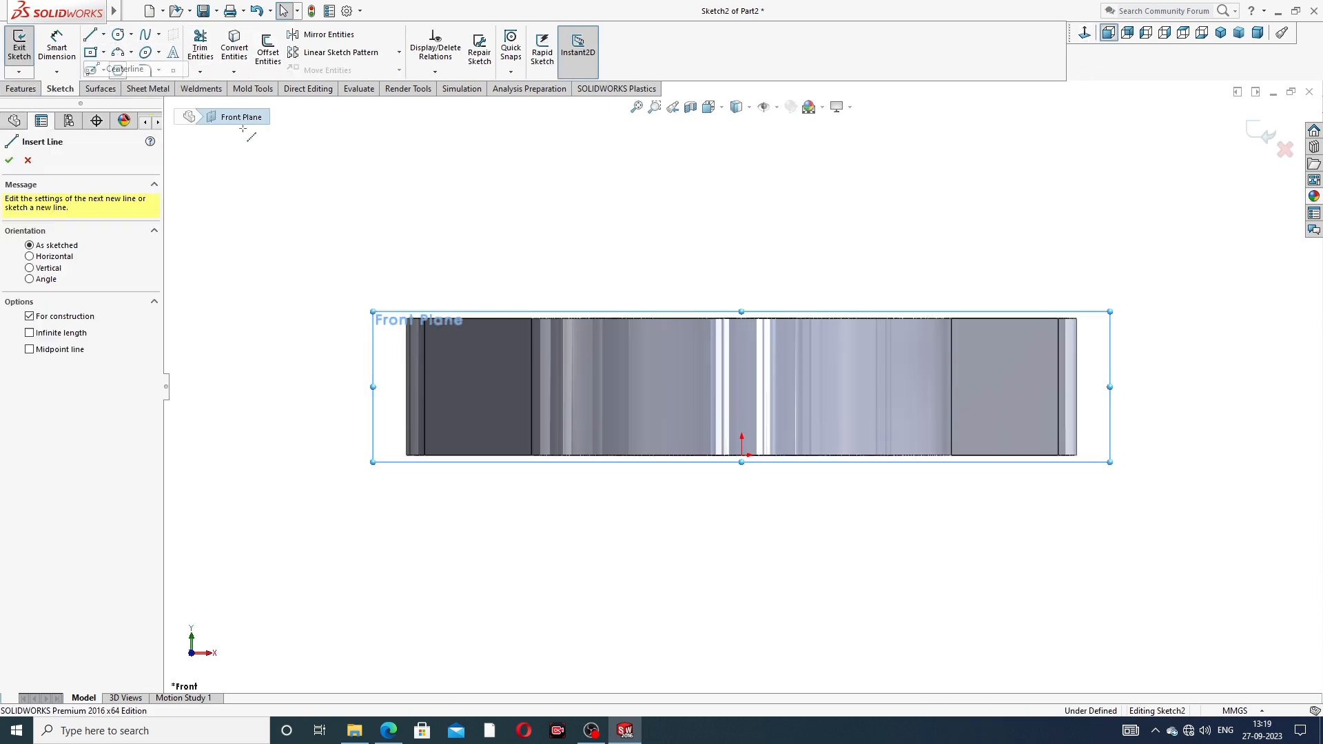
pyautogui.click(742, 455)
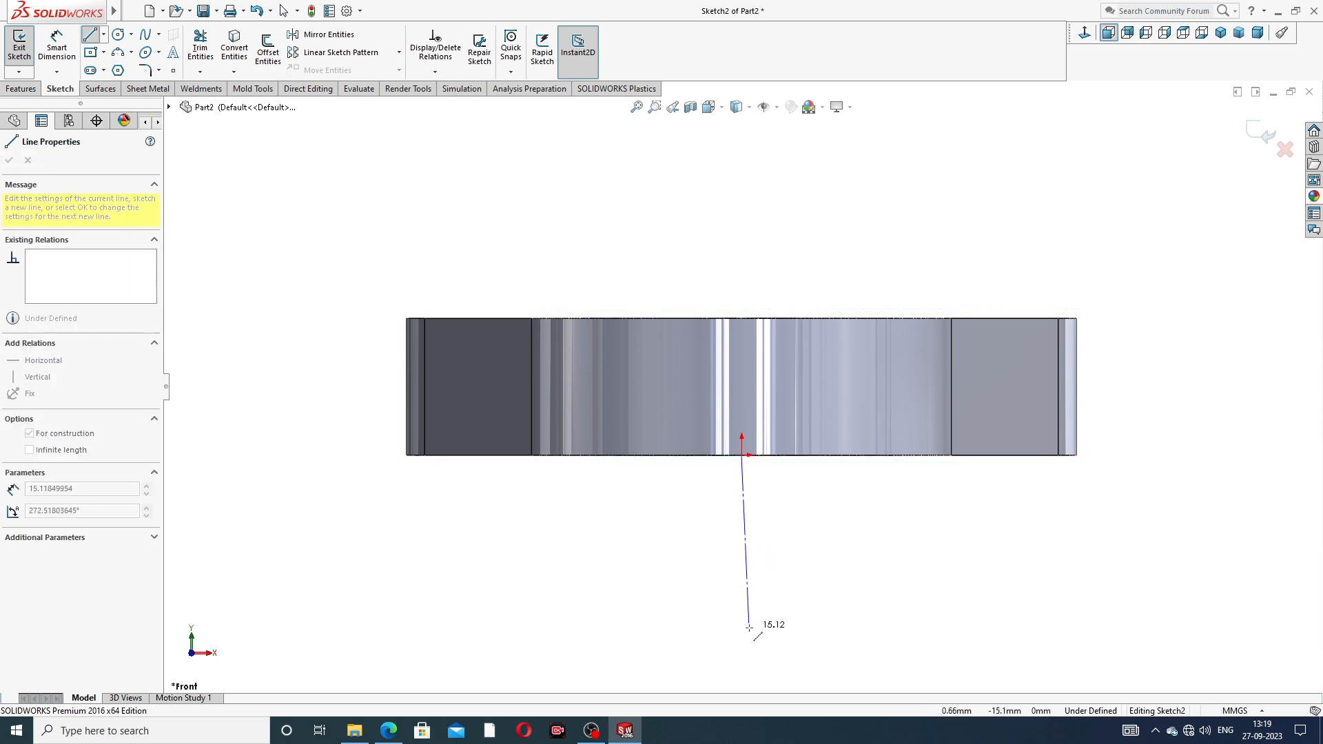
pyautogui.press('z')
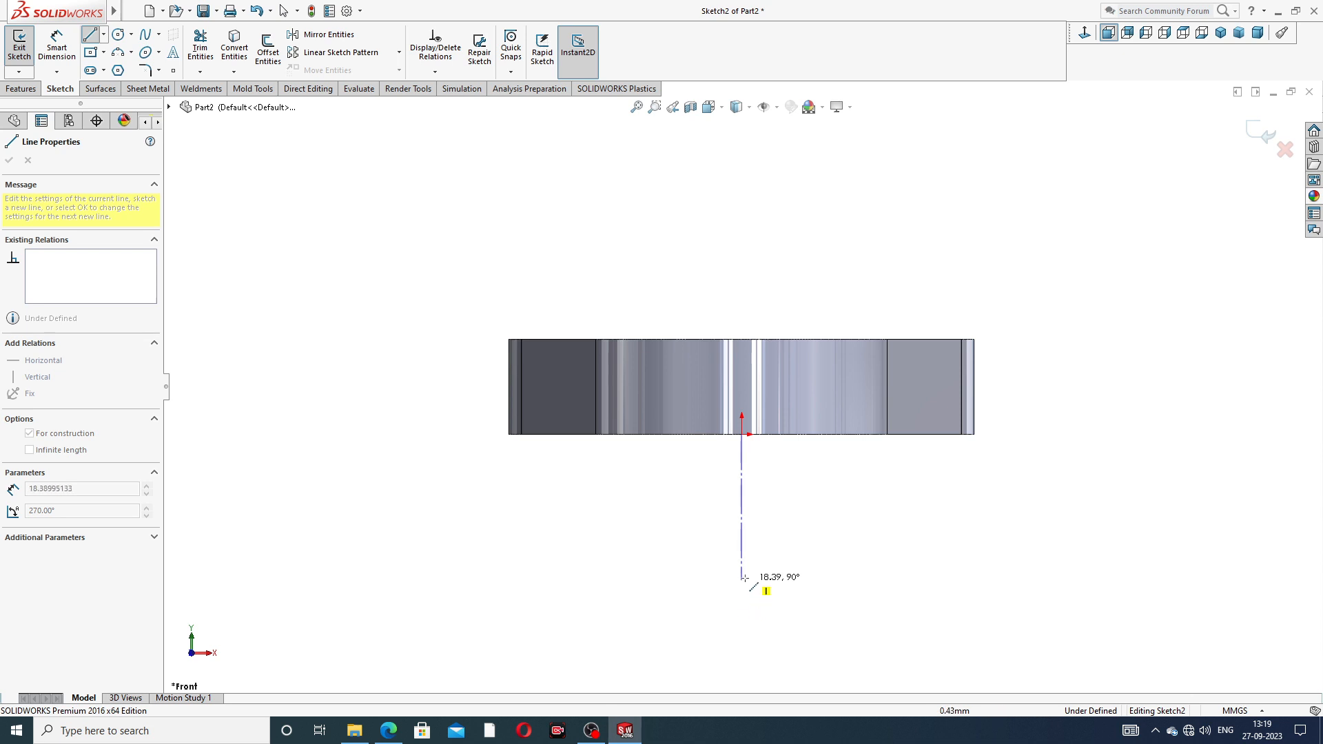
pyautogui.click(742, 637)
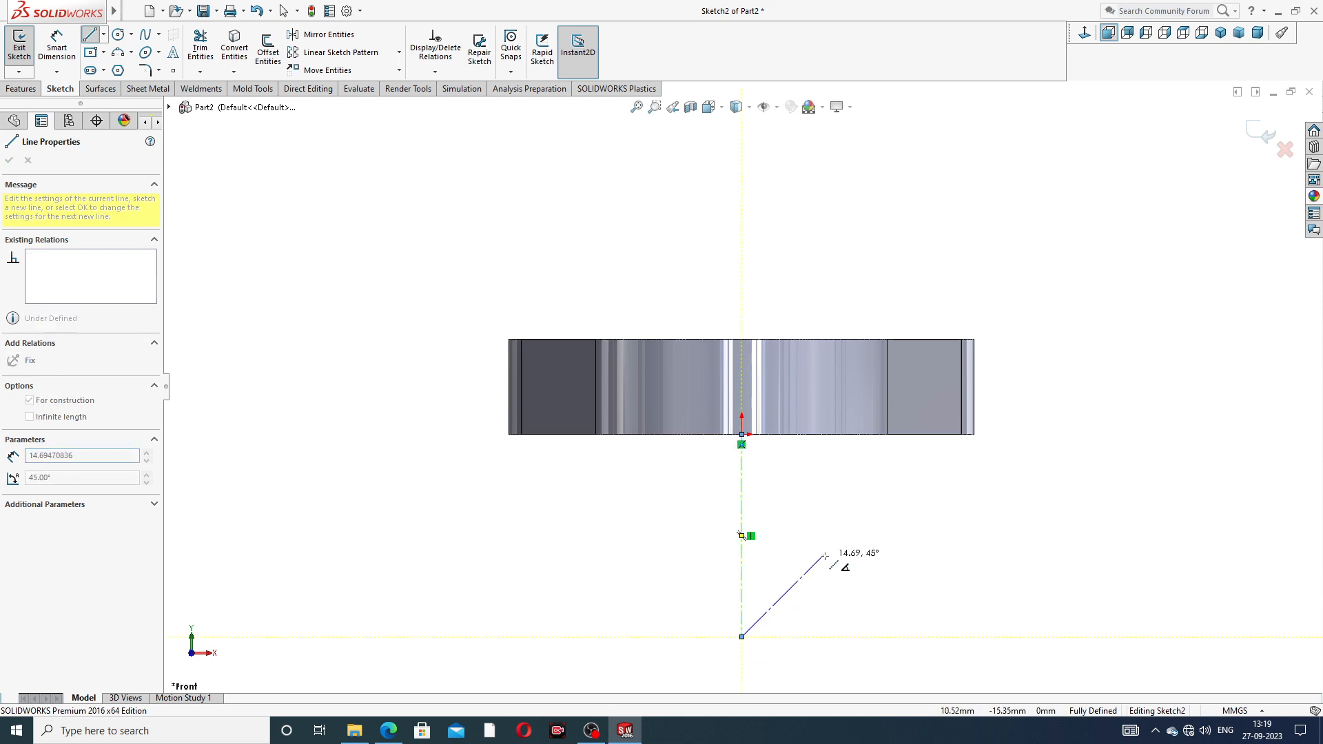
pyautogui.rightClick(835, 562)
pyautogui.click(865, 555)
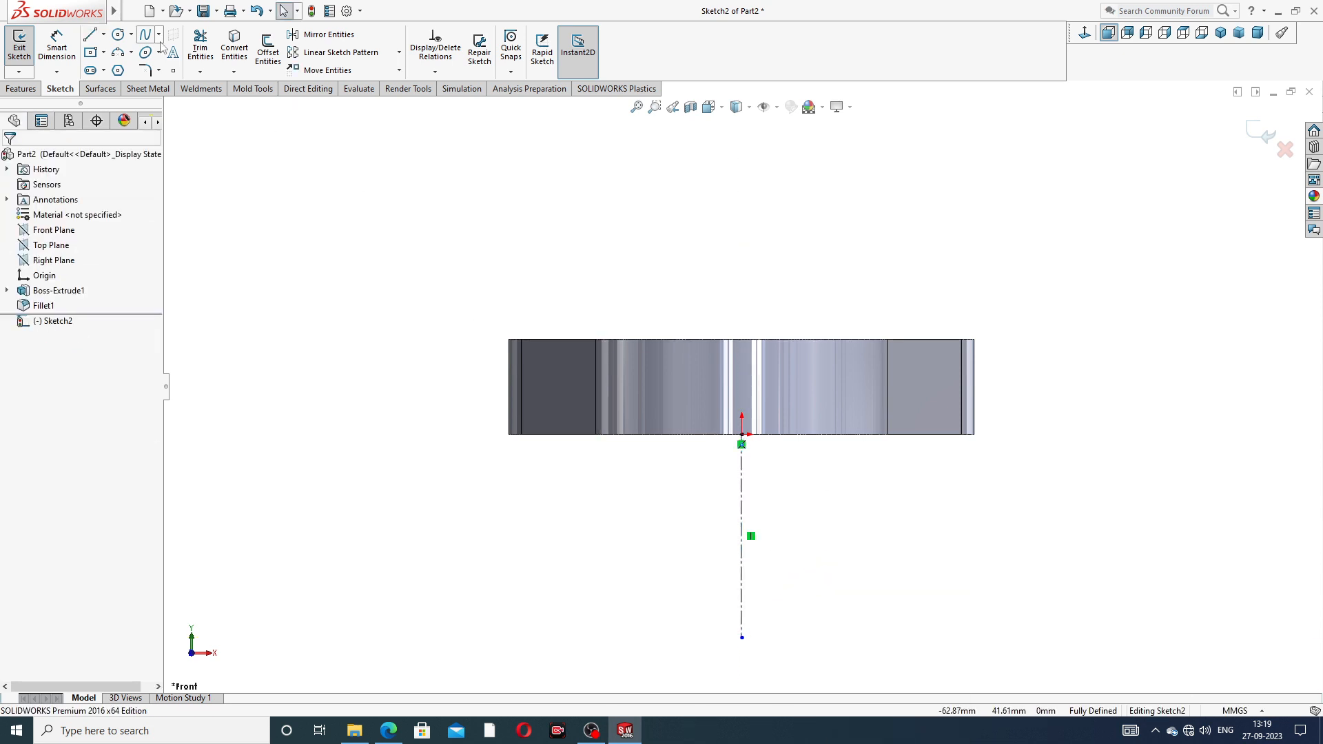
# Step: Draw a closed four-sided profile beside the centerline below the flange, with vertical sides about 13 mm and 25 mm long and a slanted lower edge
pyautogui.click(104, 34)
pyautogui.click(114, 47)
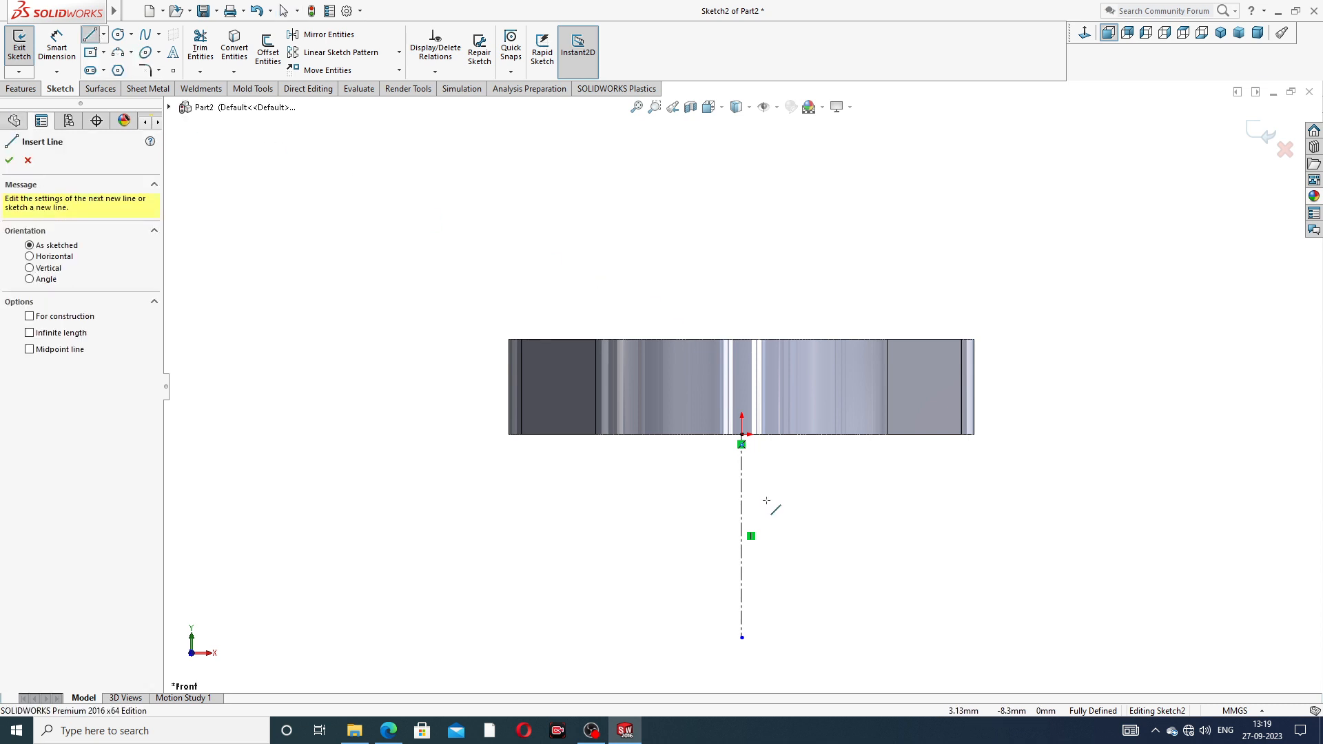
pyautogui.click(790, 458)
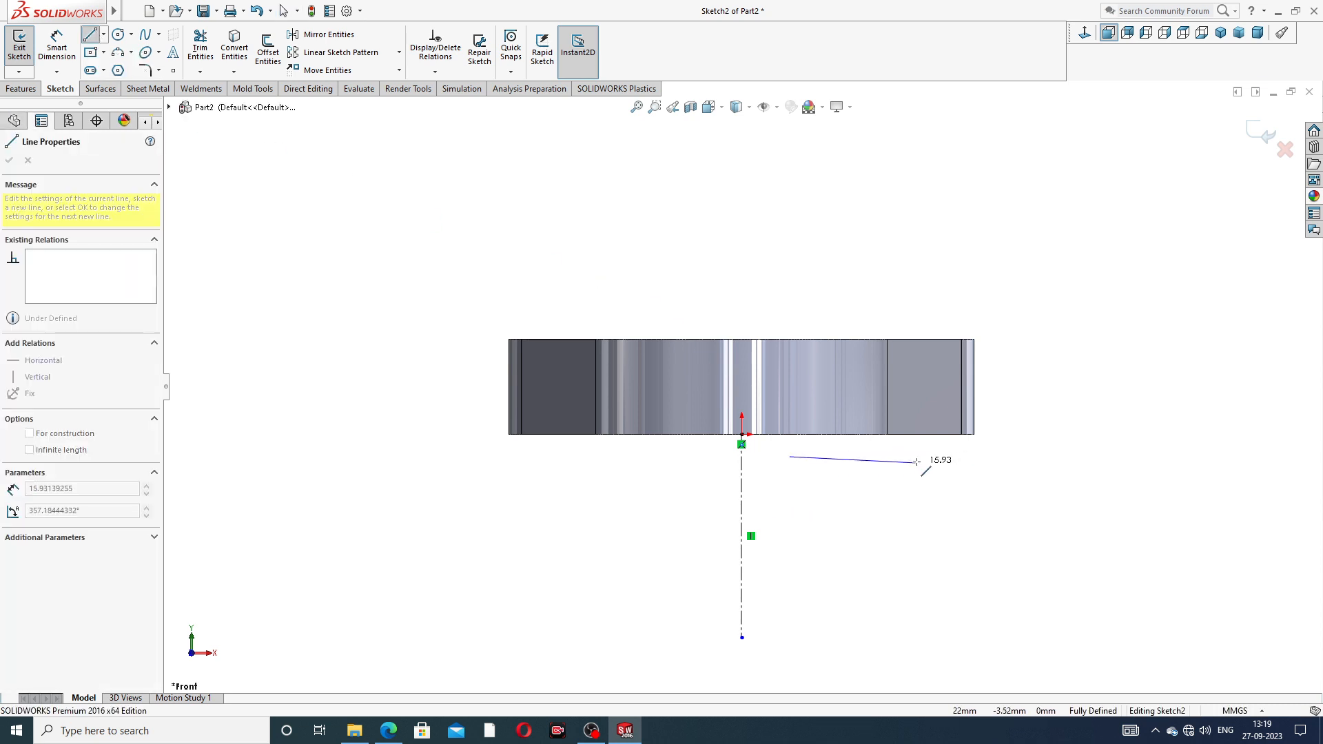
pyautogui.click(929, 456)
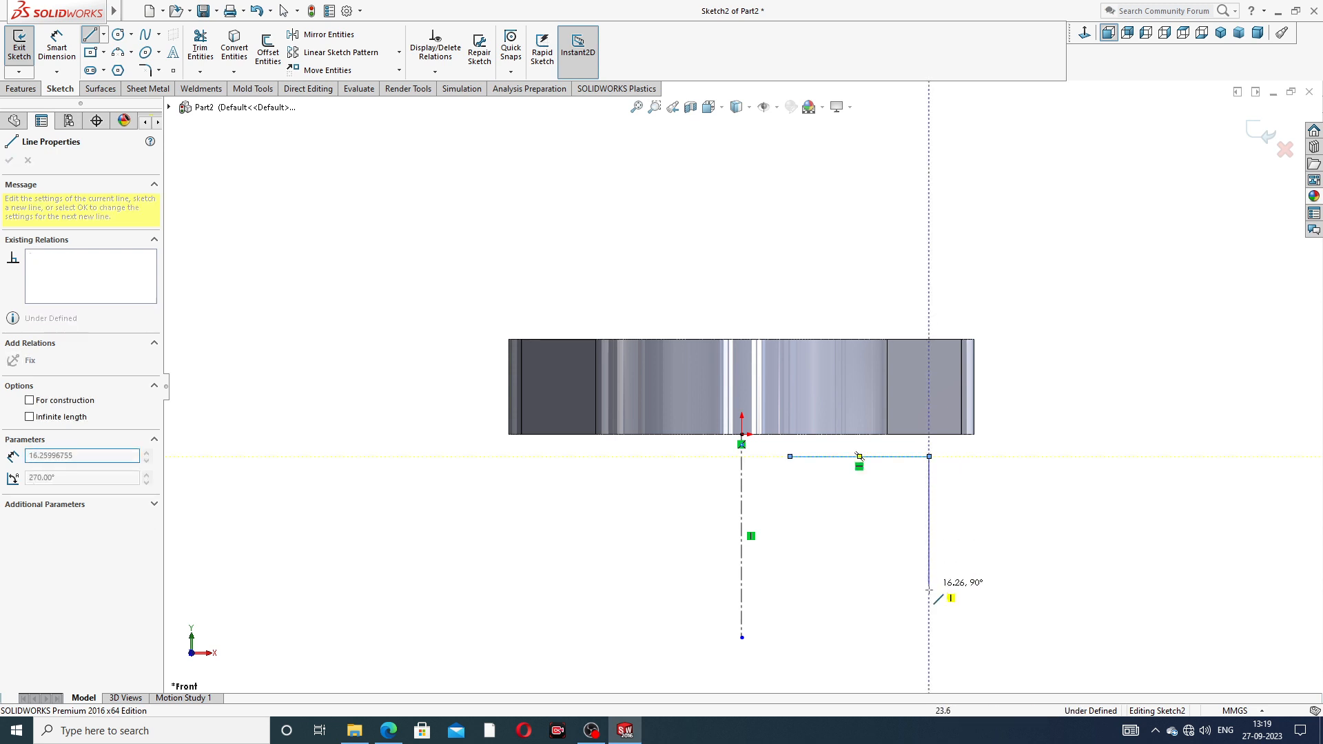
pyautogui.click(930, 654)
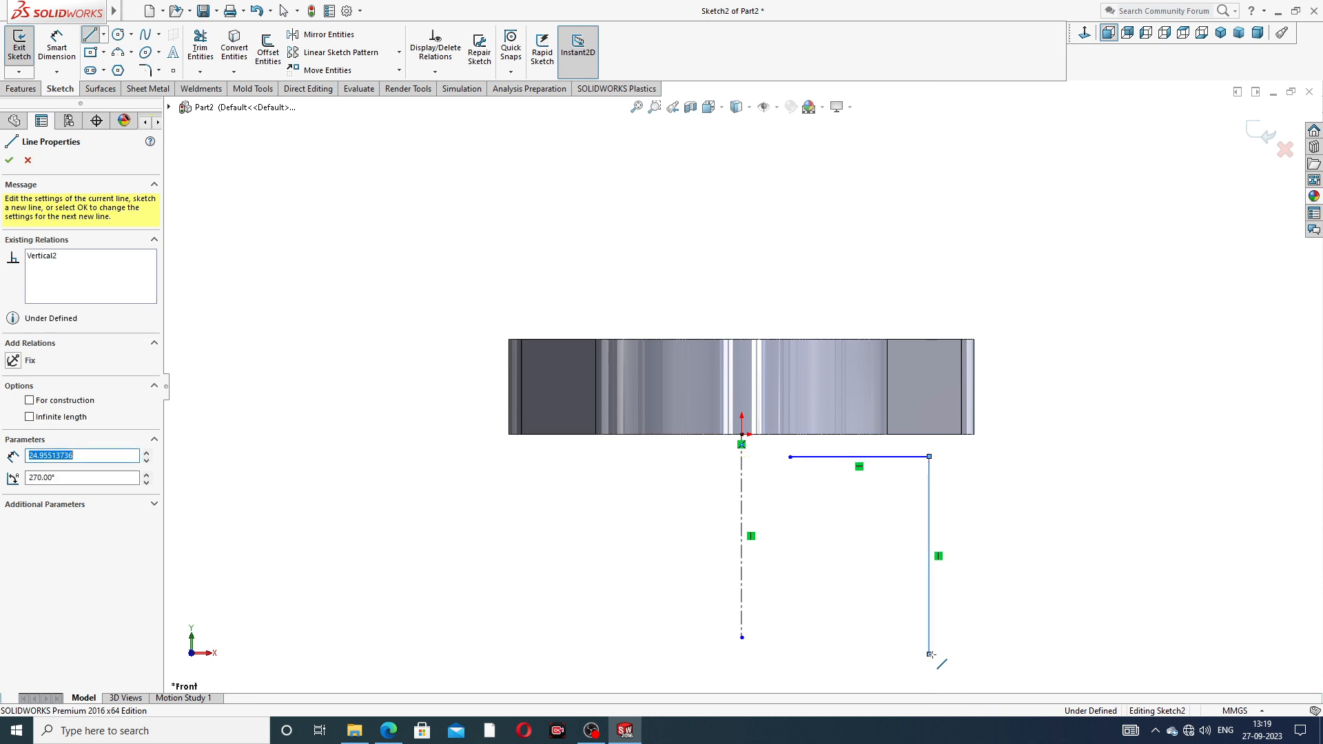
pyautogui.click(790, 560)
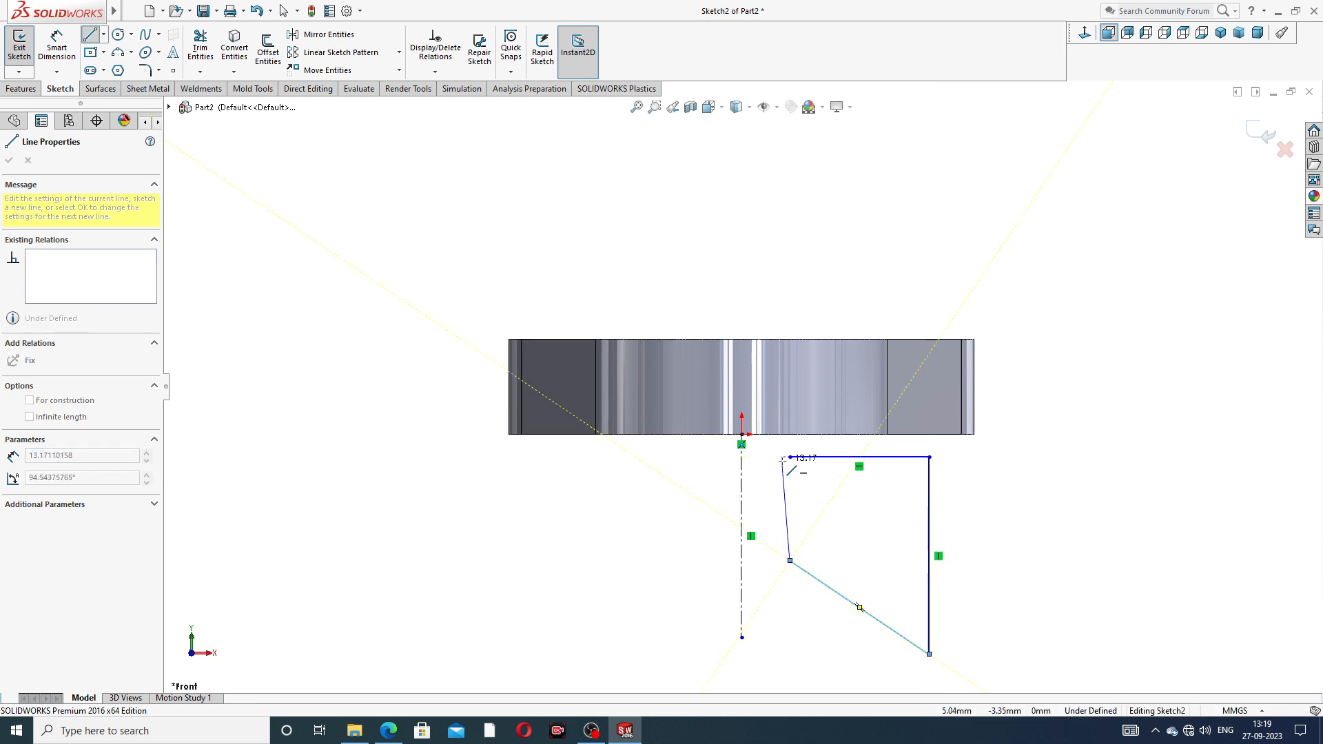
pyautogui.click(791, 457)
pyautogui.rightClick(988, 305)
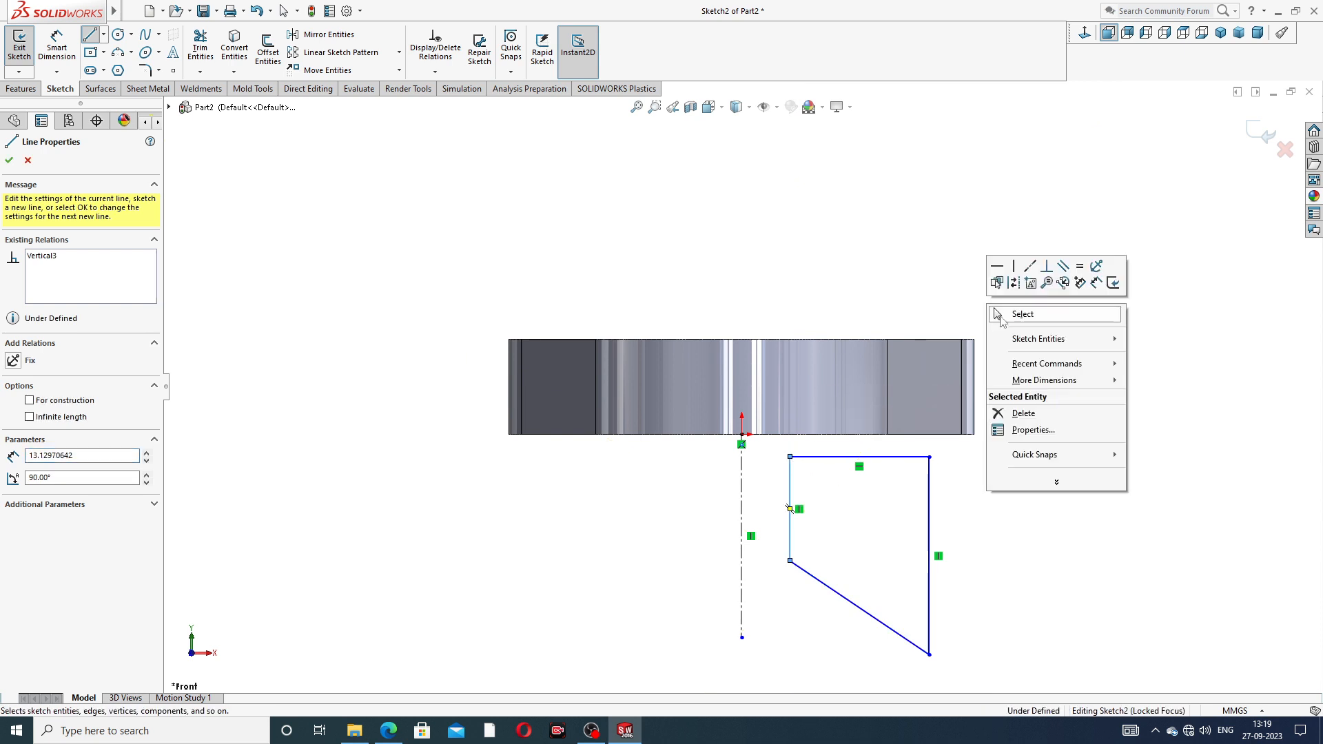
pyautogui.click(998, 316)
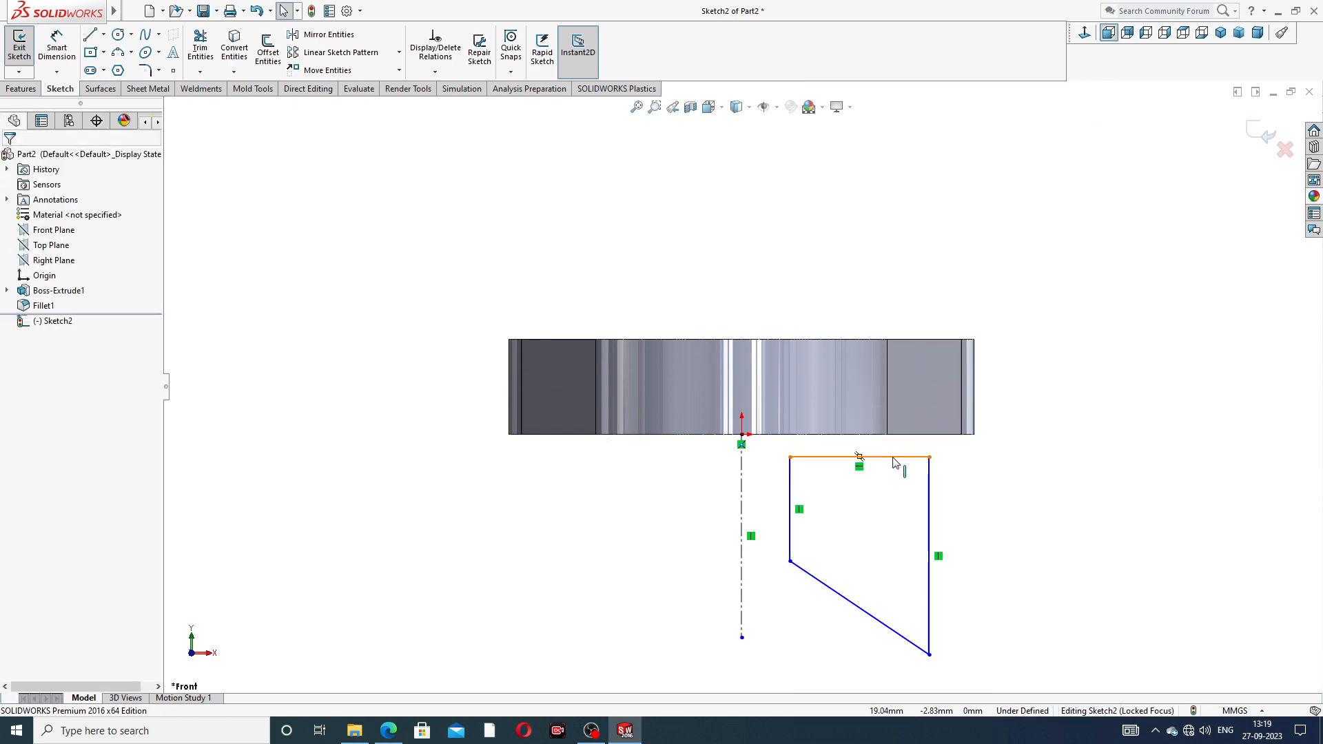
# Step: Display the part as wireframe and add a Pierce relation between the profile's upper inner corner and the central hole's lower edge
pyautogui.scroll(-1, 927, 474)
pyautogui.scroll(1, 724, 271)
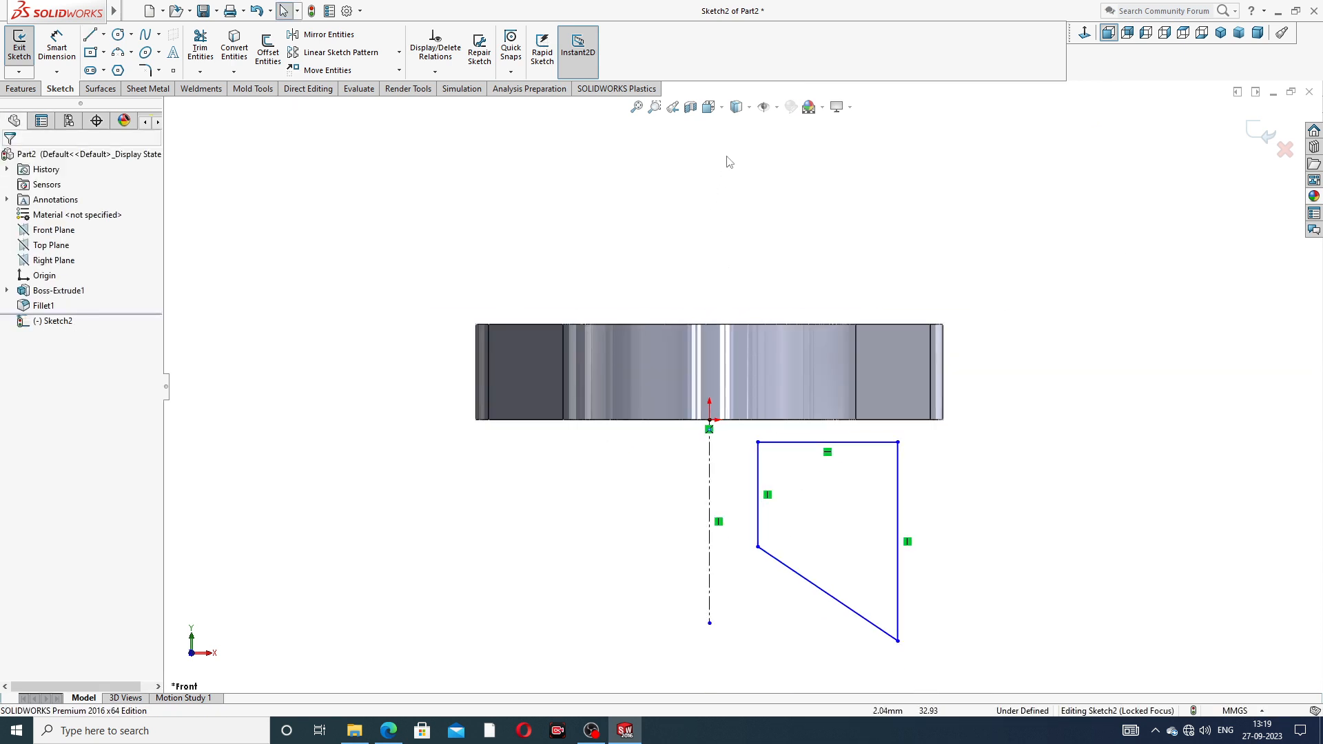
pyautogui.click(742, 113)
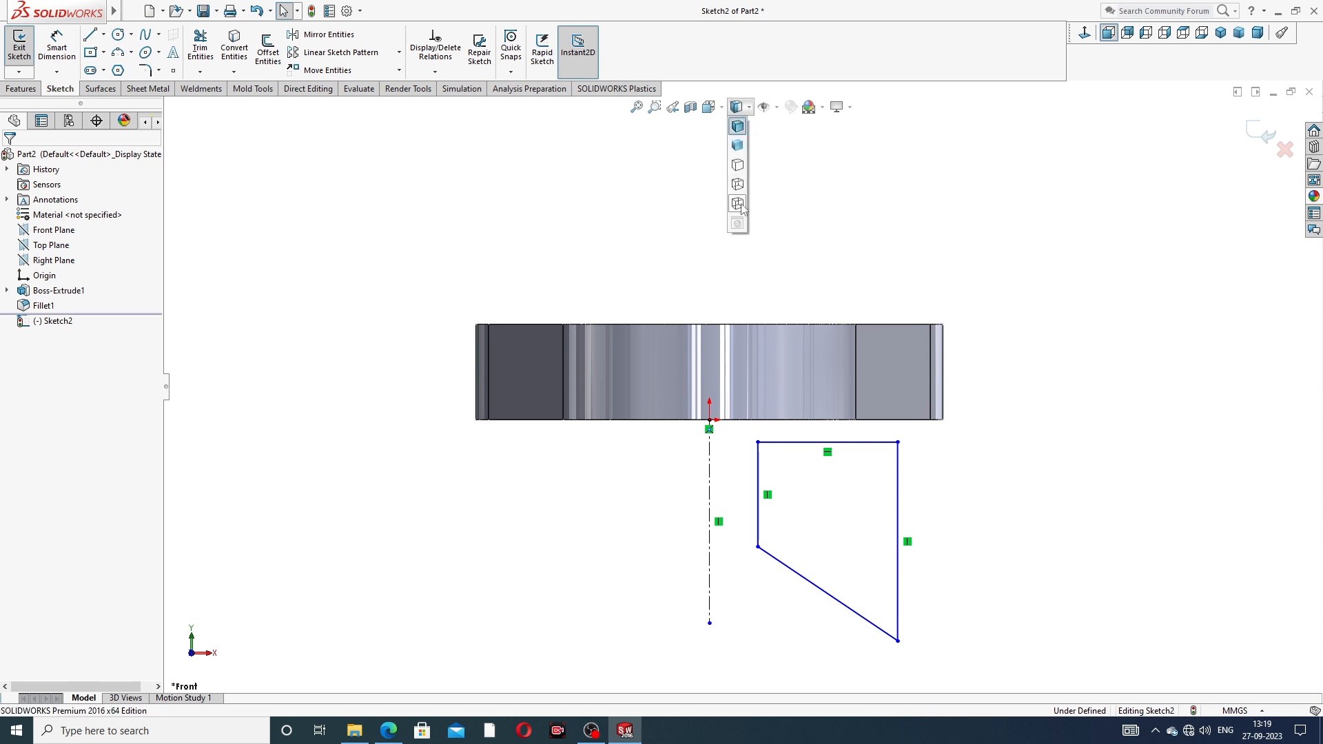
pyautogui.click(739, 204)
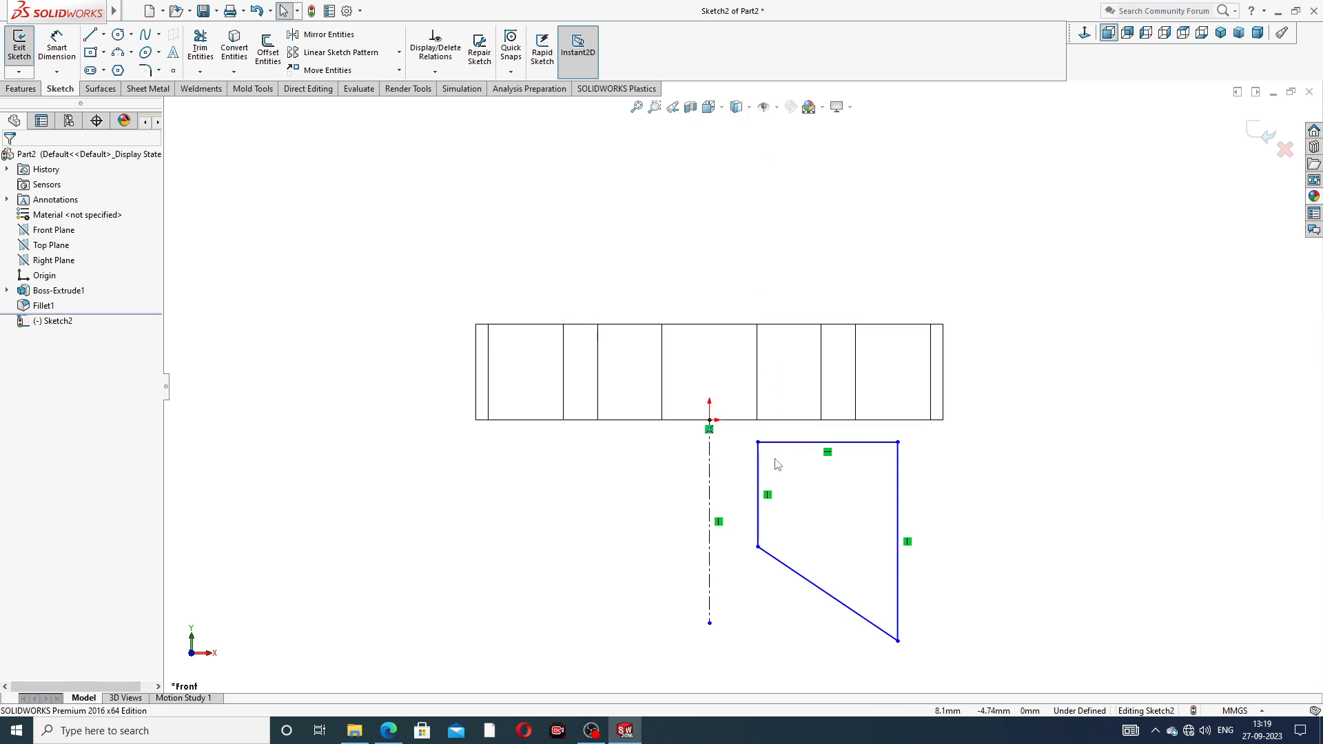
pyautogui.scroll(-1, 776, 462)
pyautogui.moveTo(786, 484); pyautogui.dragTo(784, 505, button='middle')
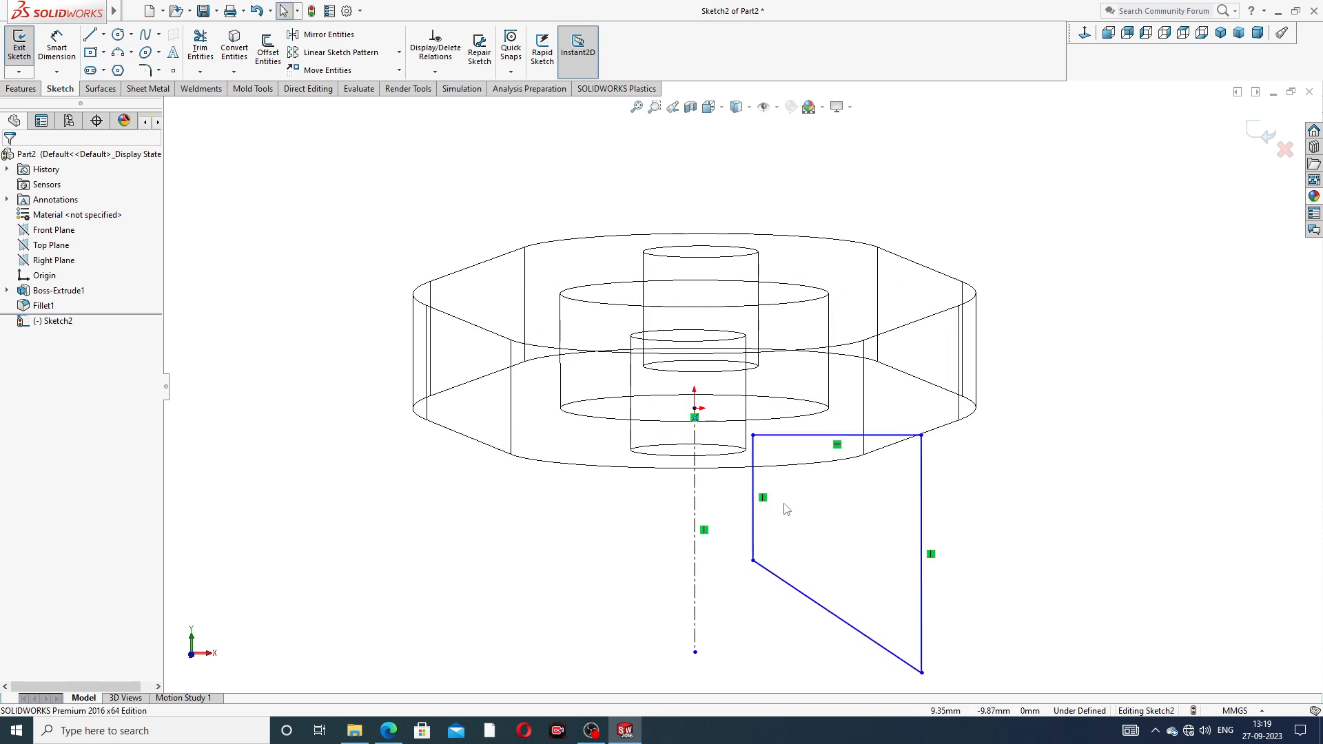
pyautogui.click(754, 437)
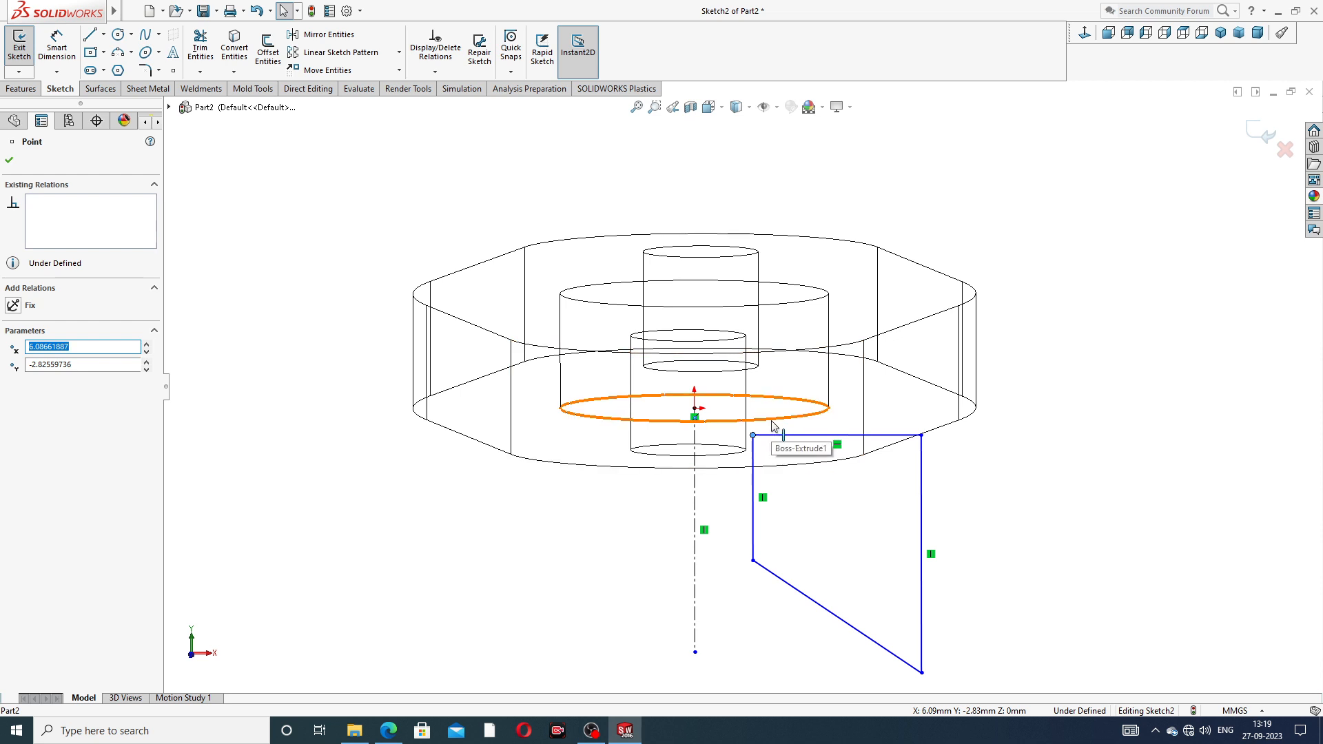
pyautogui.keyDown('ctrl'); pyautogui.click(773, 420); pyautogui.keyUp('ctrl')
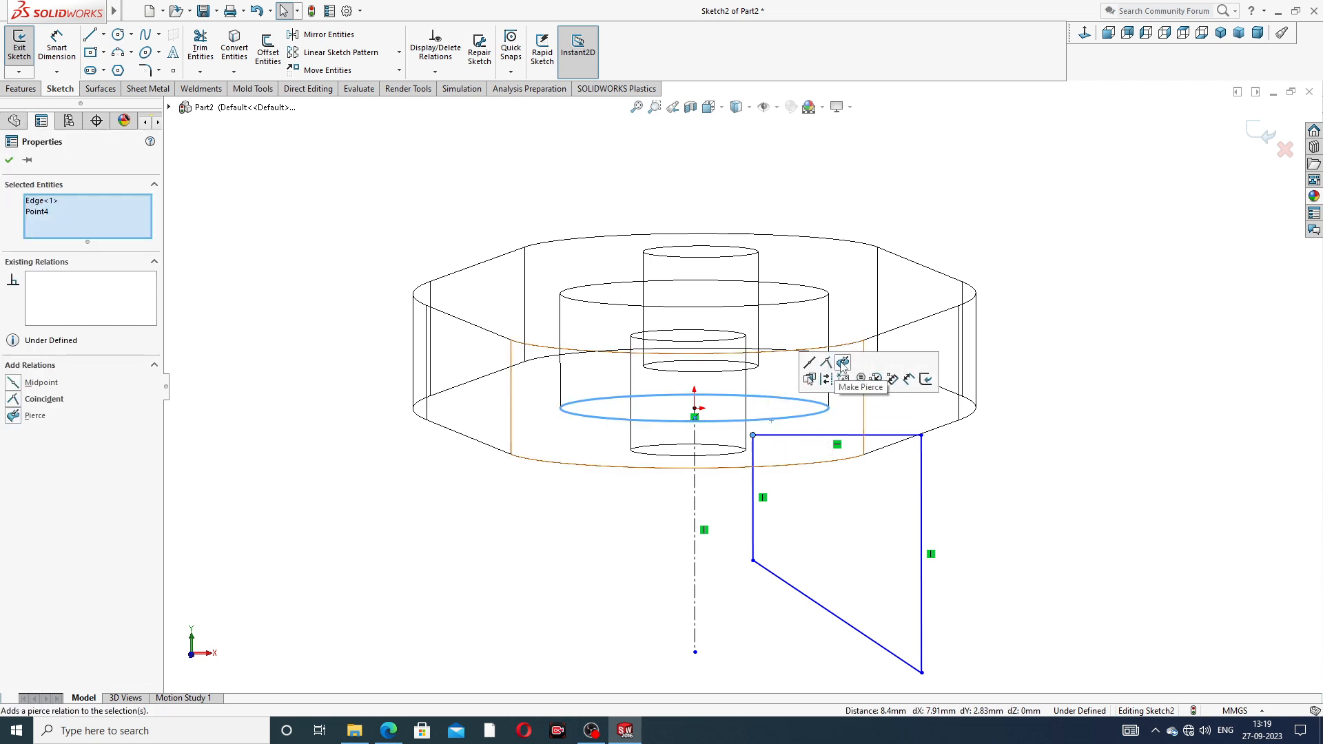
pyautogui.click(842, 364)
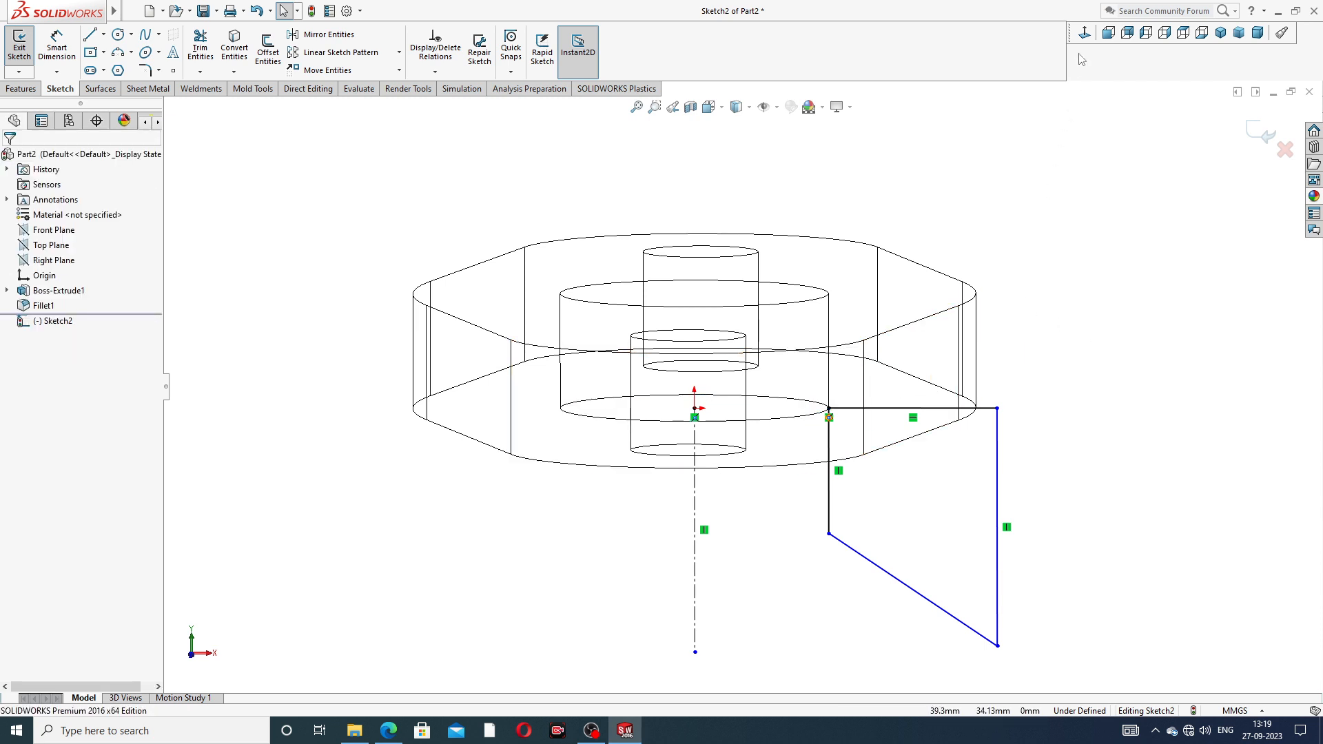
# Step: Dimension the profile's outer vertical side to 30 mm in the front view
pyautogui.click(1109, 33)
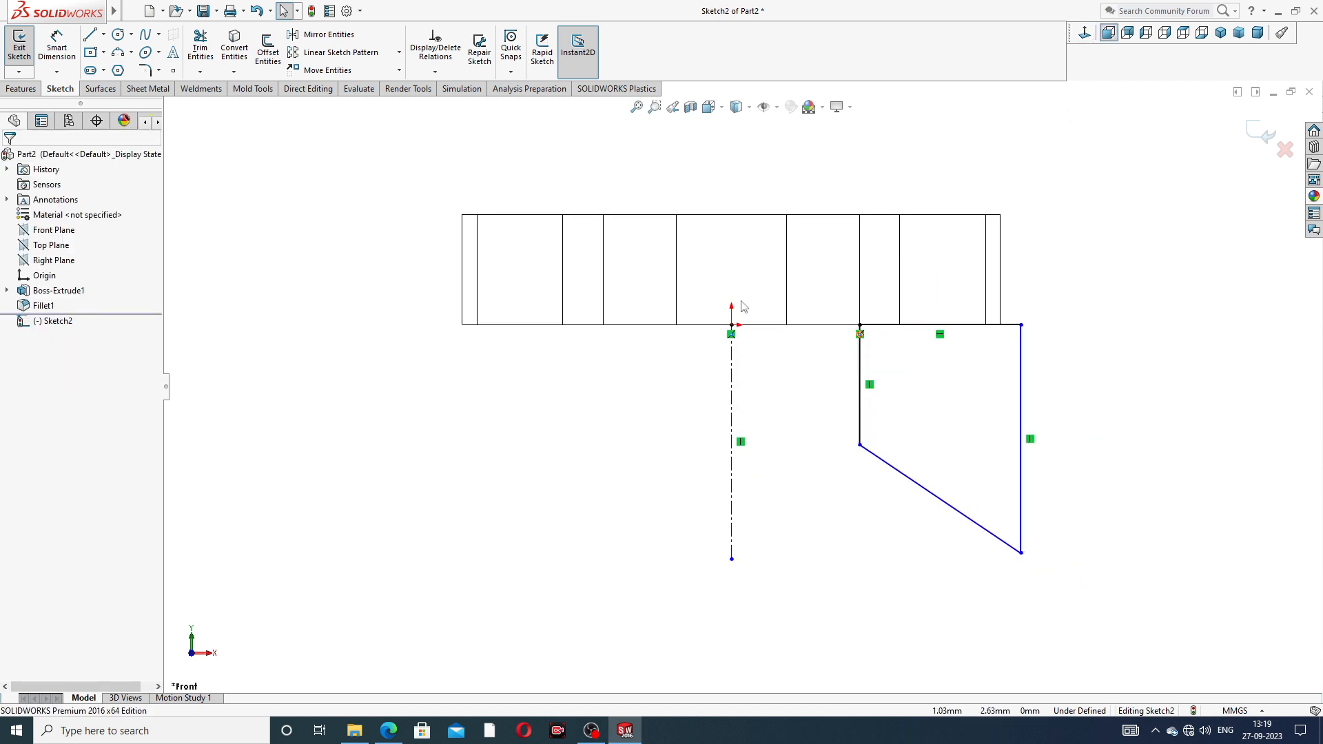
pyautogui.click(59, 45)
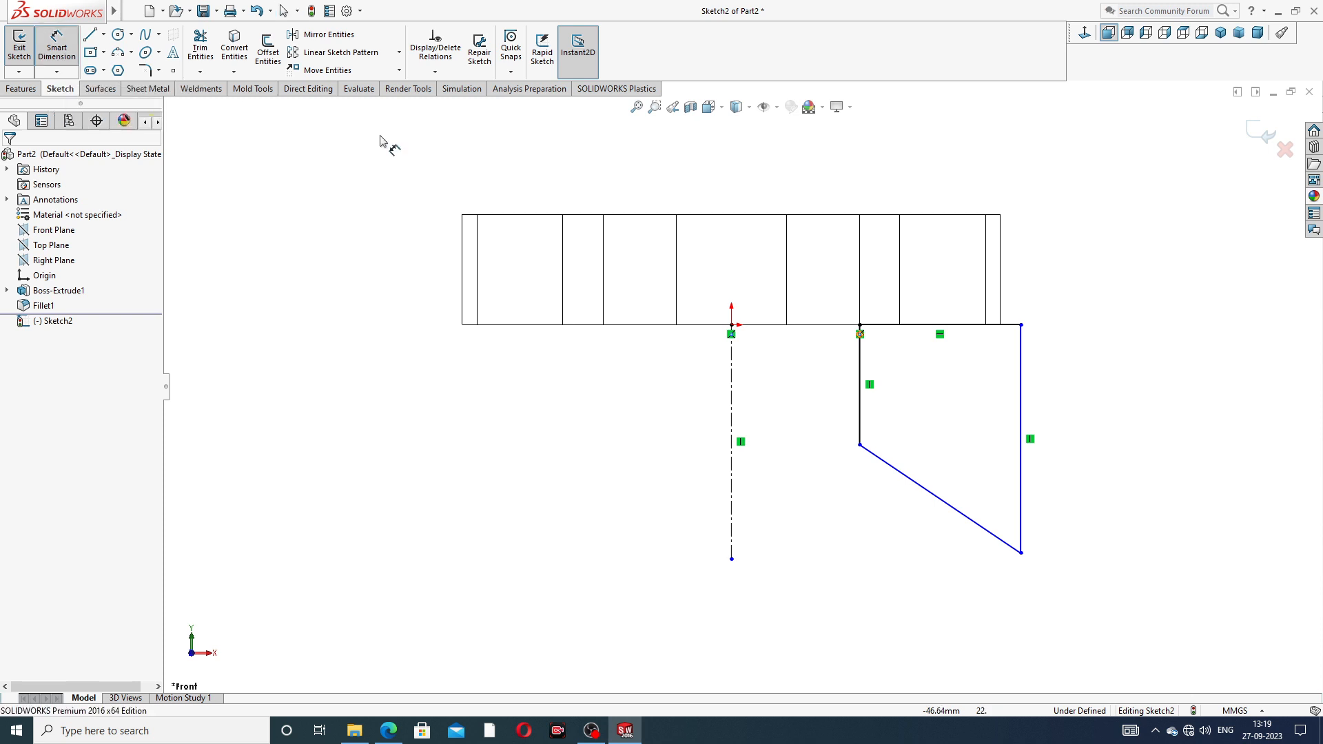
pyautogui.click(1025, 367)
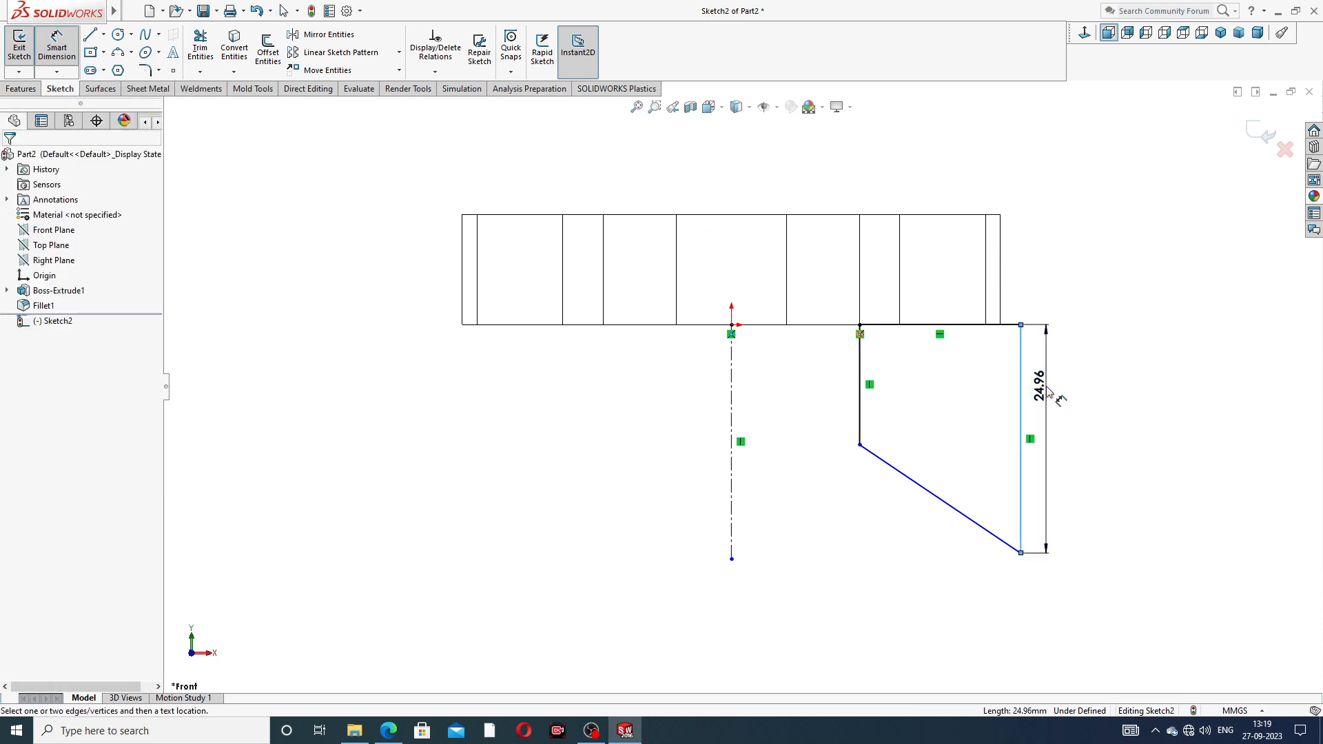
pyautogui.click(1049, 392)
pyautogui.write('30')
pyautogui.press('Return')
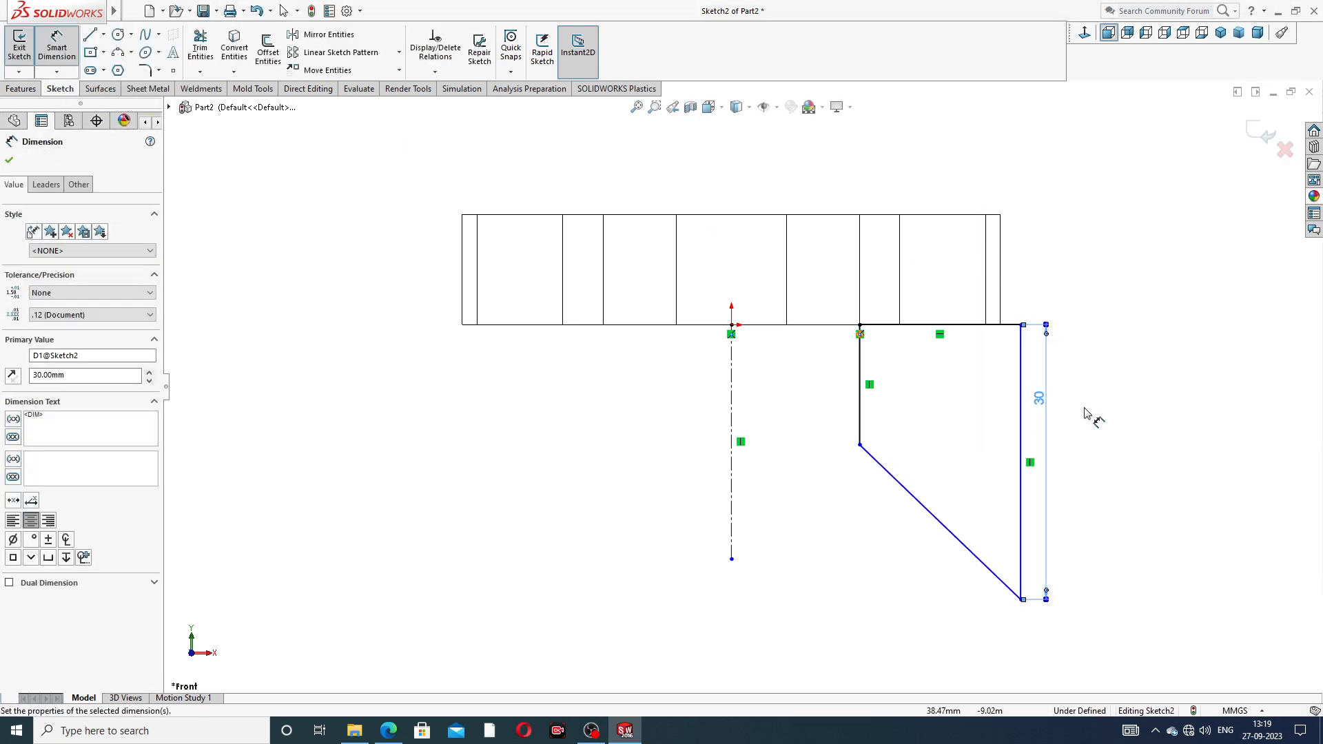
# Step: Set the horizontal distance from the centerline's lower endpoint to the profile's lower outer corner to 28 mm
pyautogui.click(732, 559)
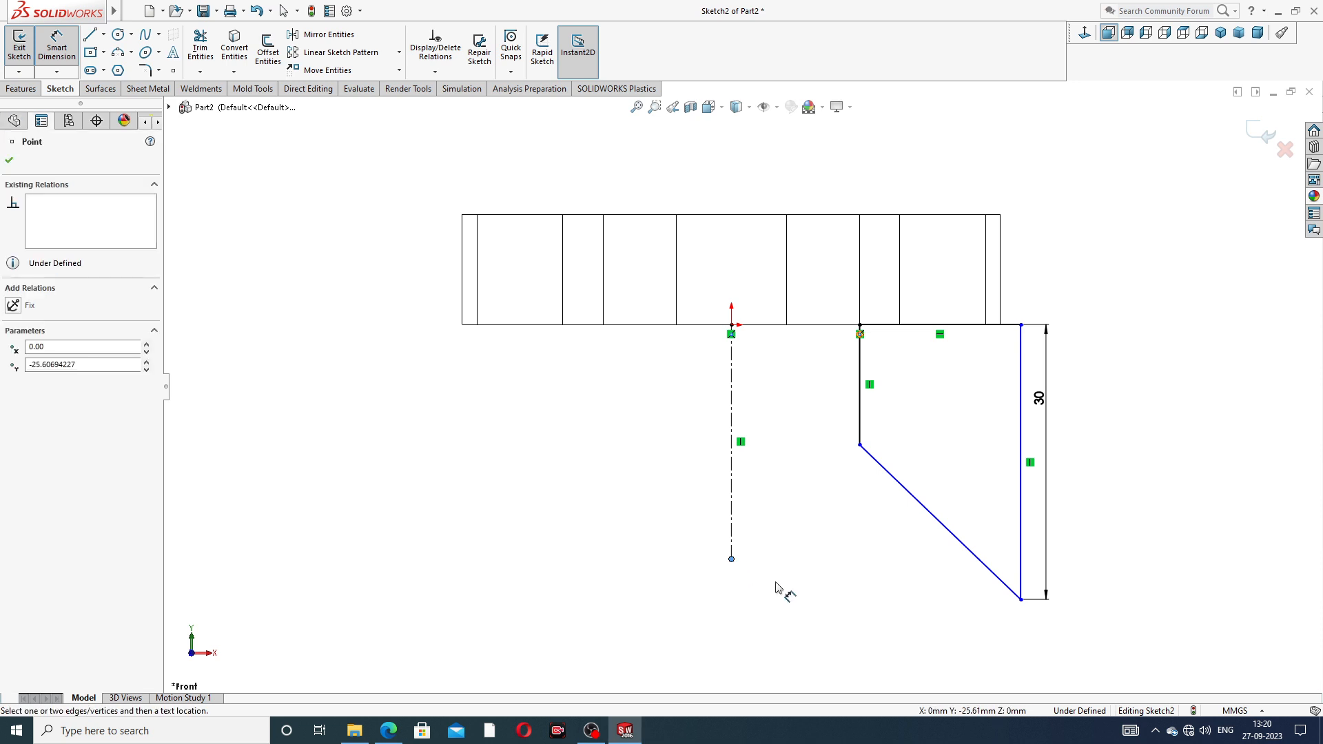
pyautogui.click(1021, 599)
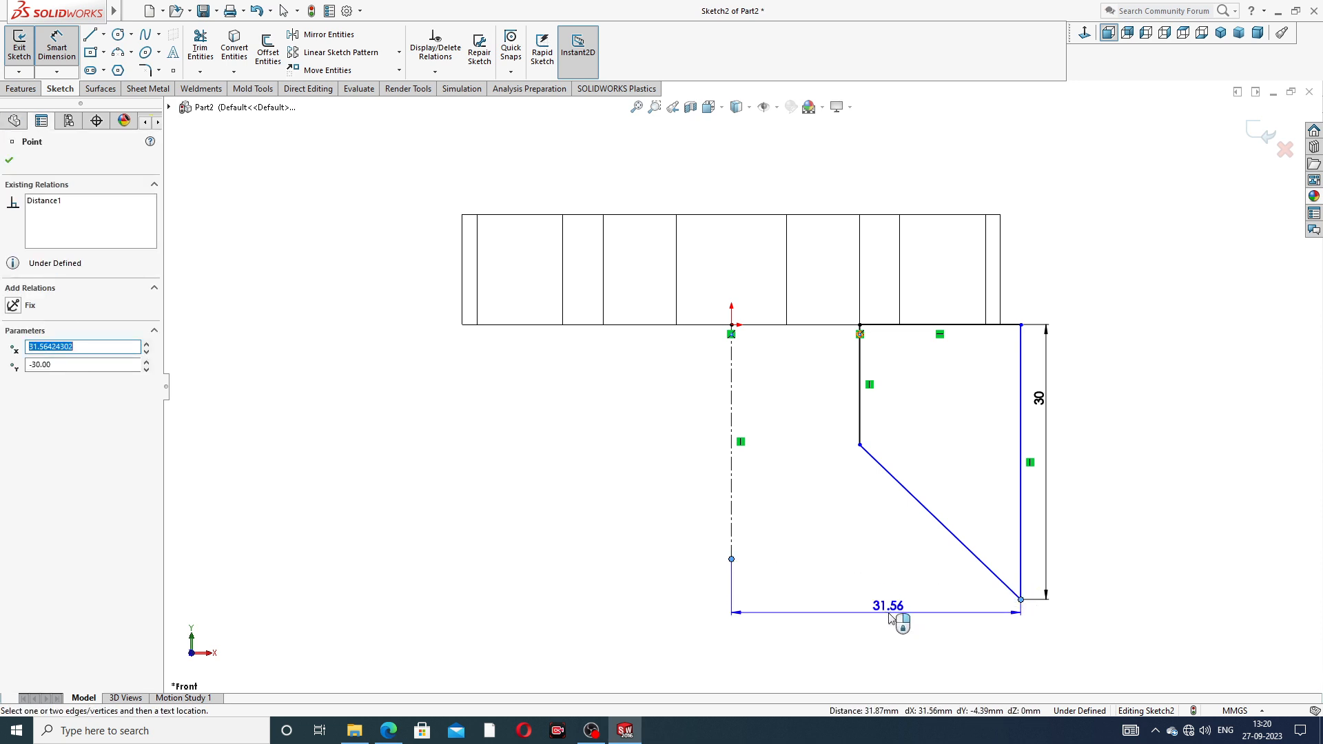
pyautogui.click(889, 618)
pyautogui.press('Return')
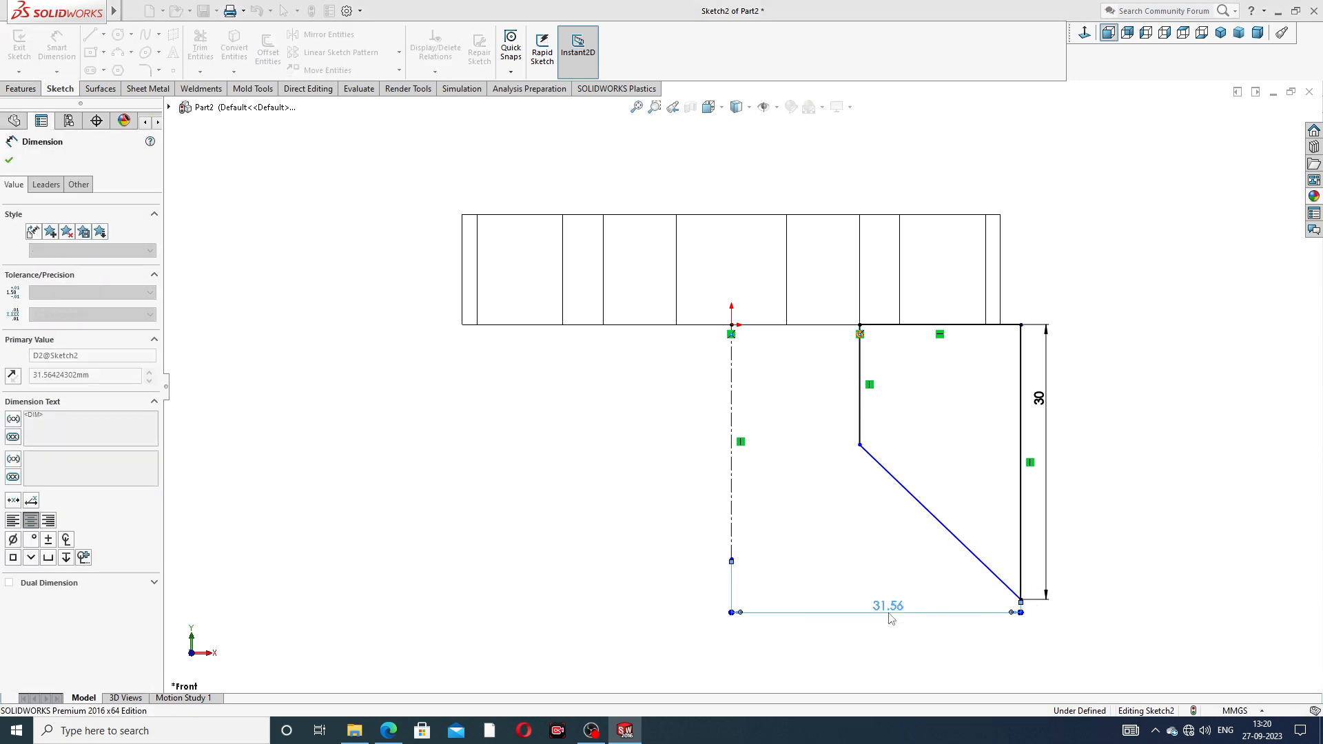
pyautogui.click(1067, 497)
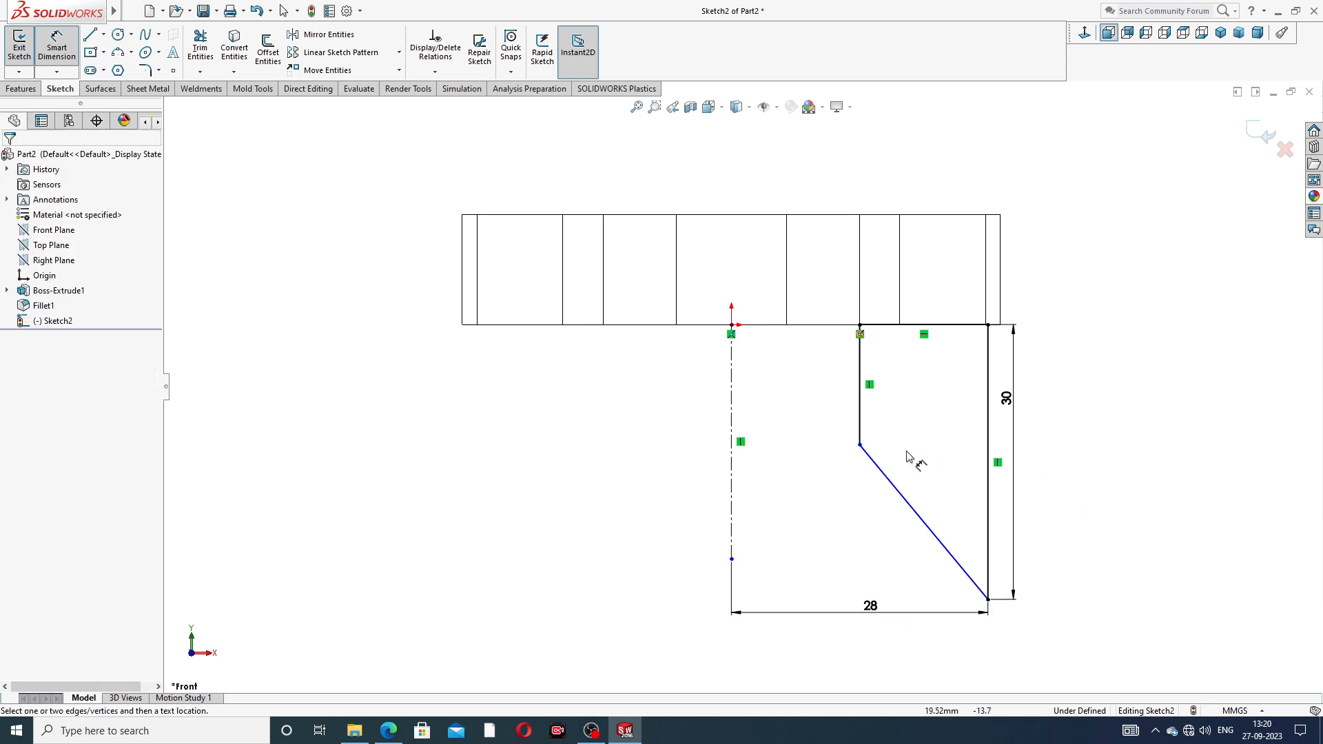
# Step: Set the angle between the centerline and the slanted edge to 60° and place its dimension between the centerline and the profile
pyautogui.click(733, 507)
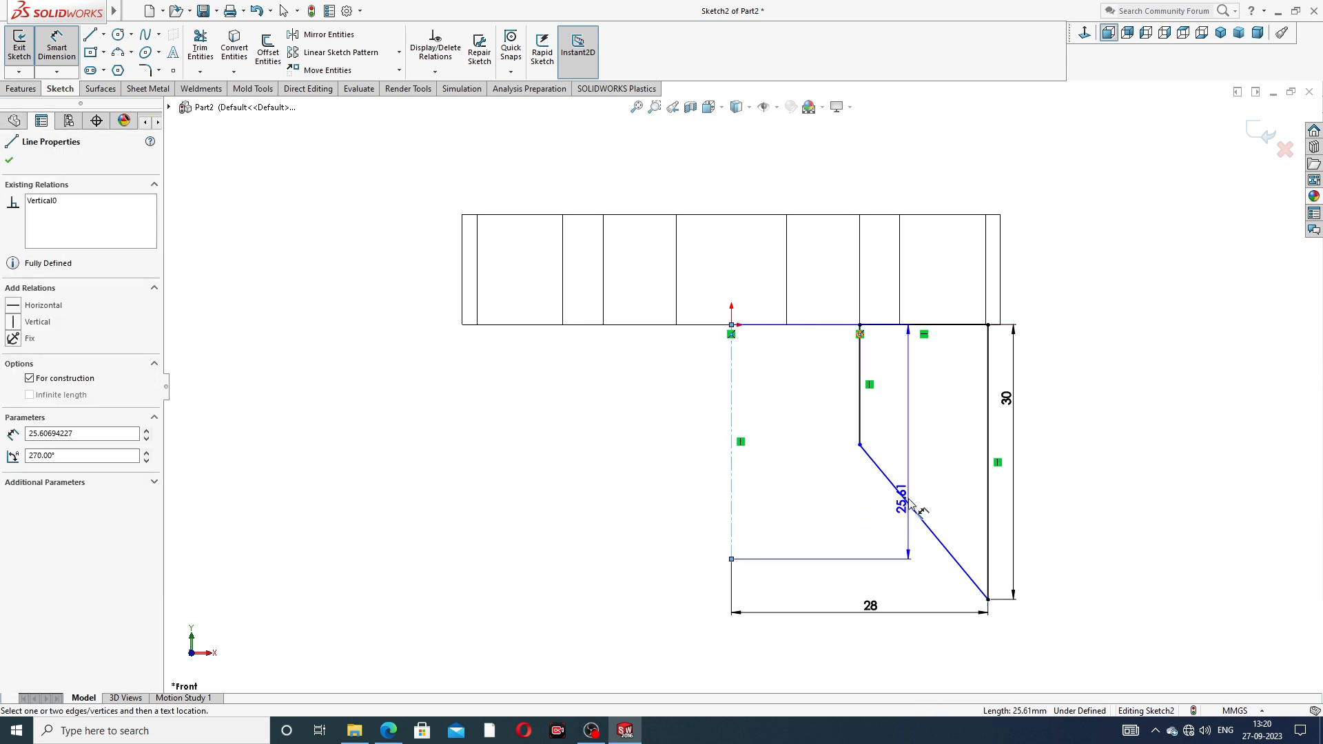
pyautogui.click(911, 507)
pyautogui.click(828, 519)
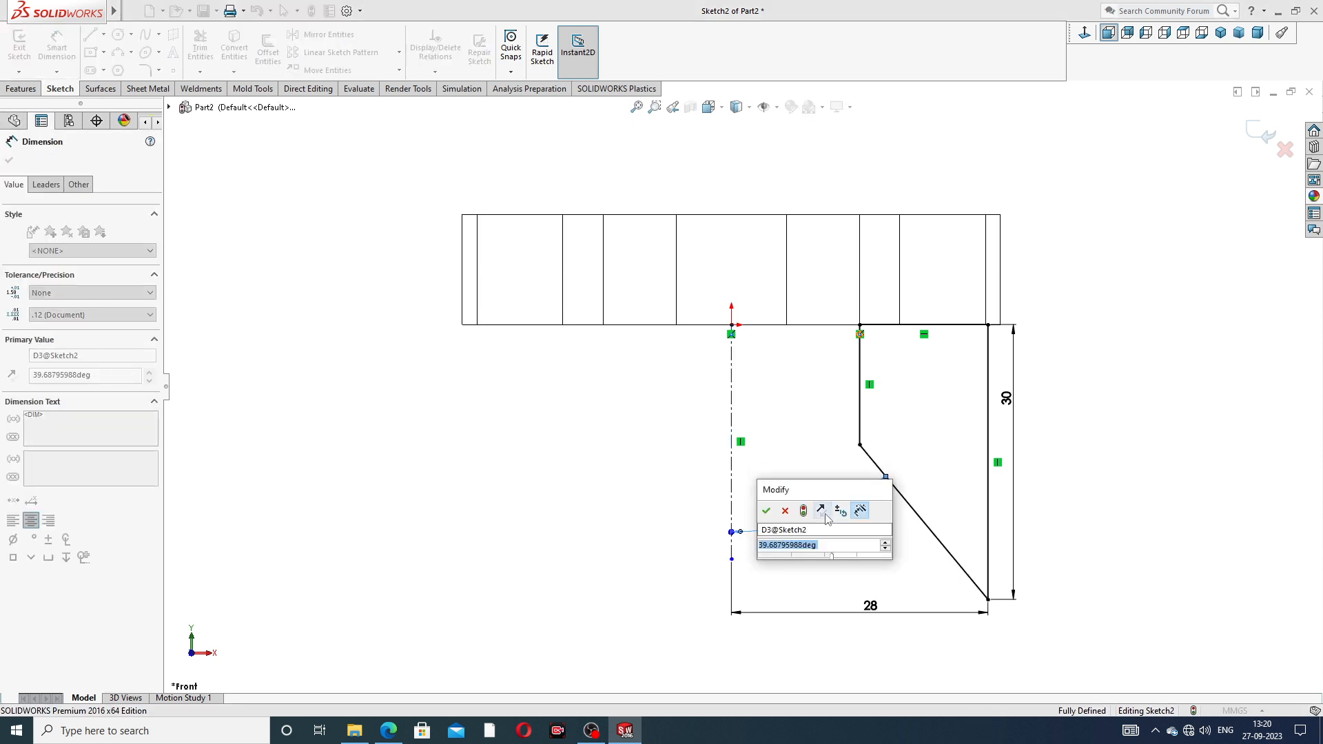
pyautogui.write('60')
pyautogui.press('Return')
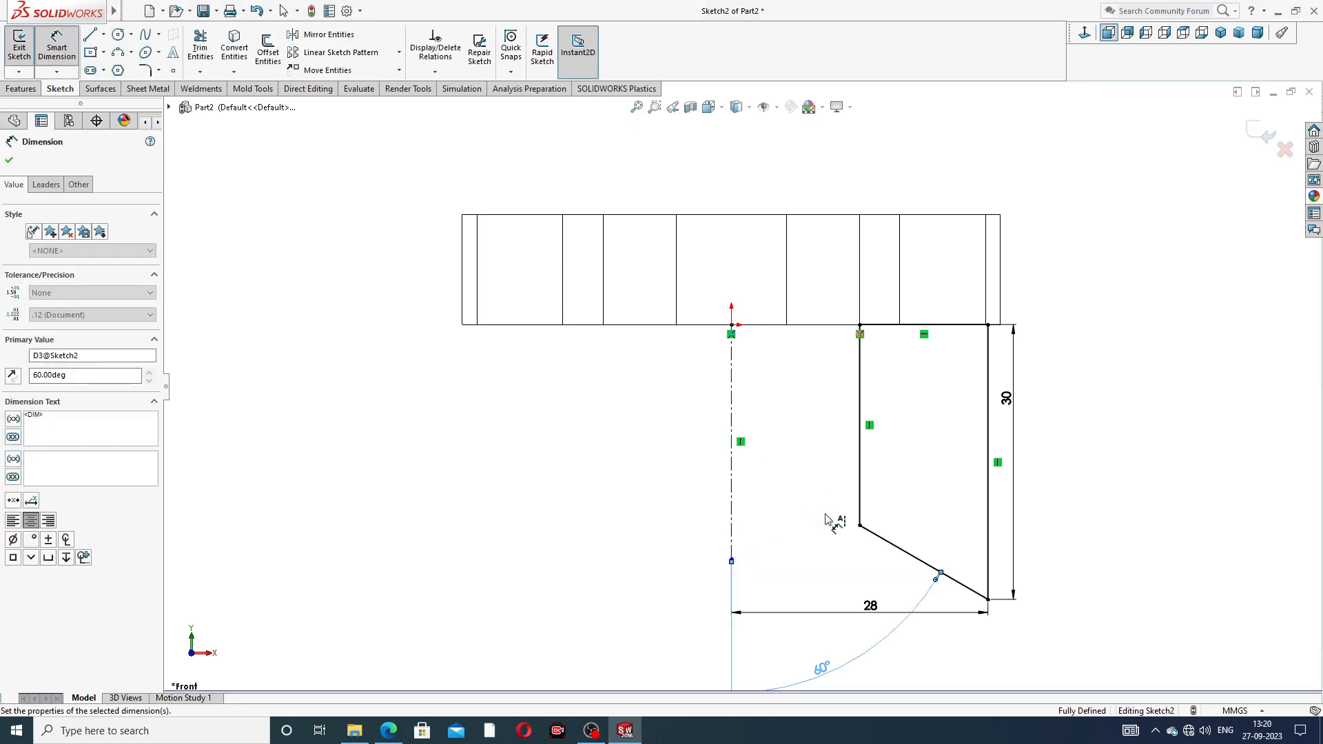
pyautogui.moveTo(840, 673); pyautogui.dragTo(827, 570)
pyautogui.click(1075, 464)
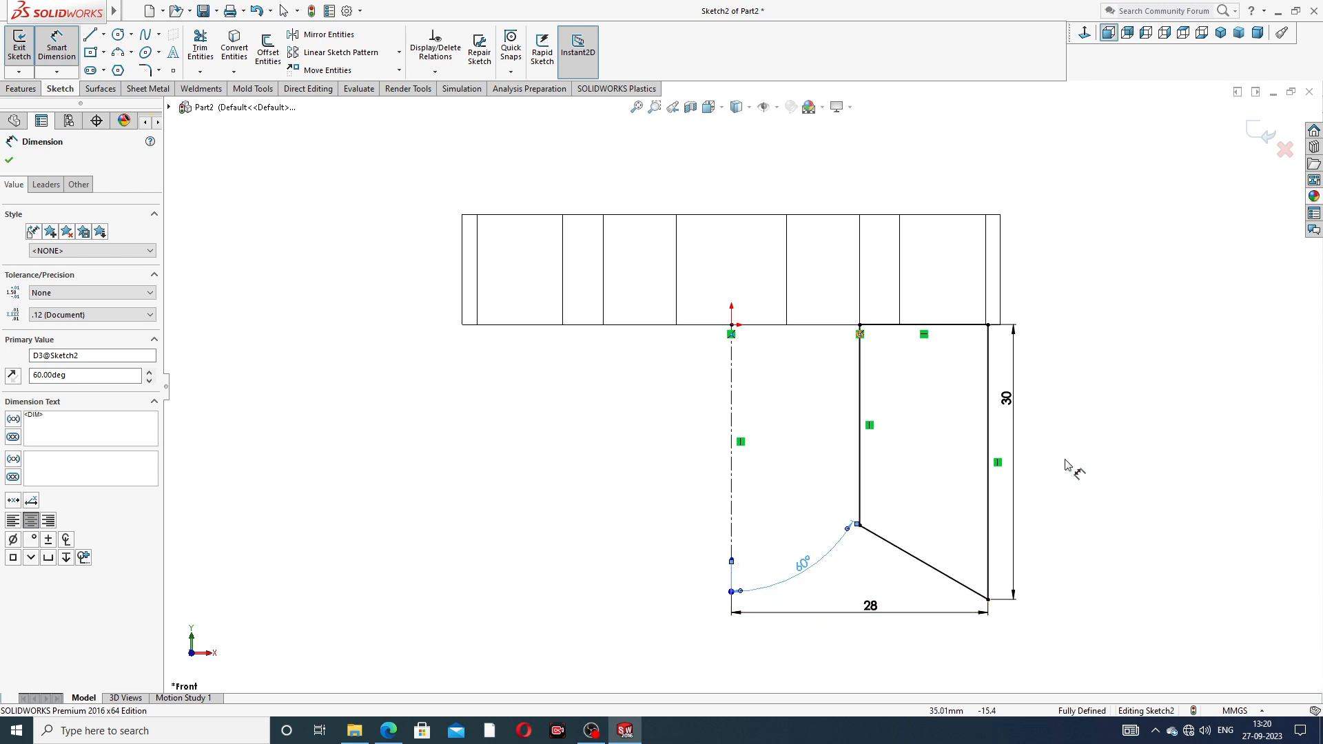
# Step: Extend the centerline's lower endpoint to about 48 mm below the origin and place the 28 mm dimension just below the profile
pyautogui.rightClick(1092, 416)
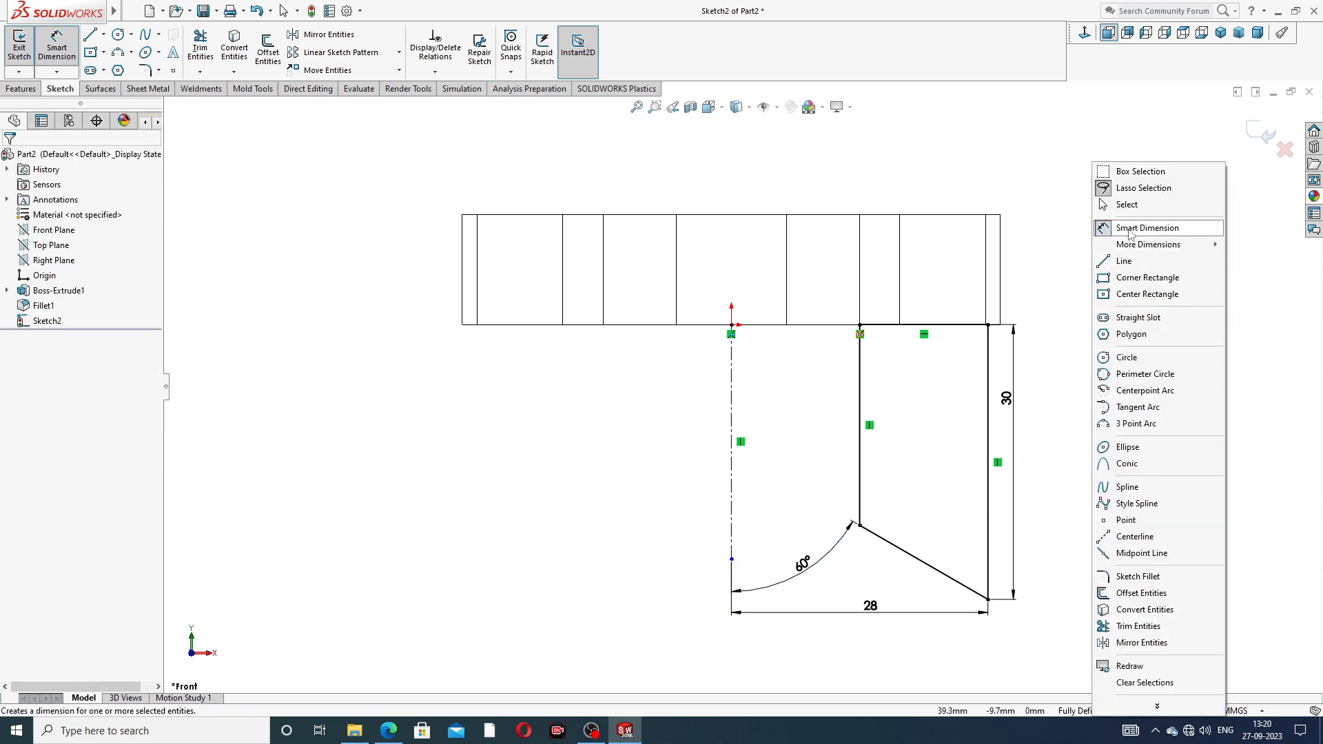
pyautogui.click(1103, 206)
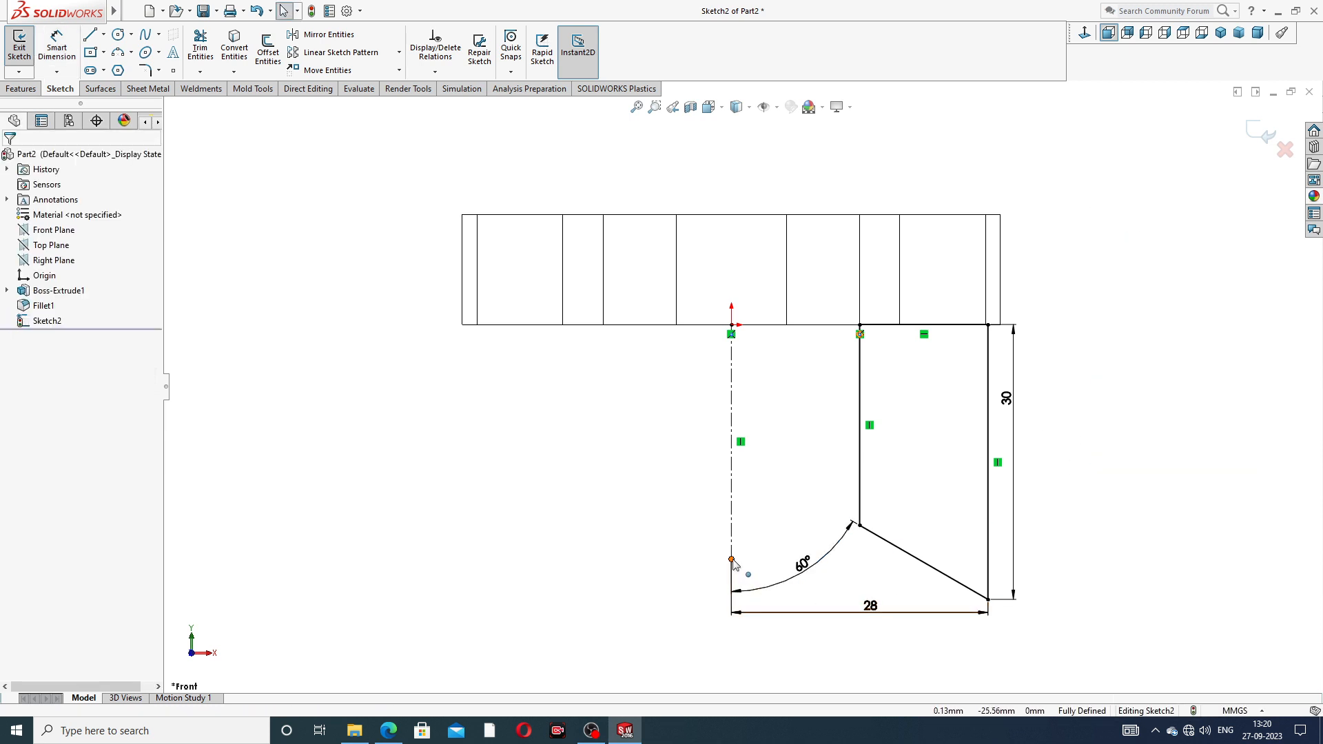
pyautogui.moveTo(732, 560); pyautogui.dragTo(732, 666)
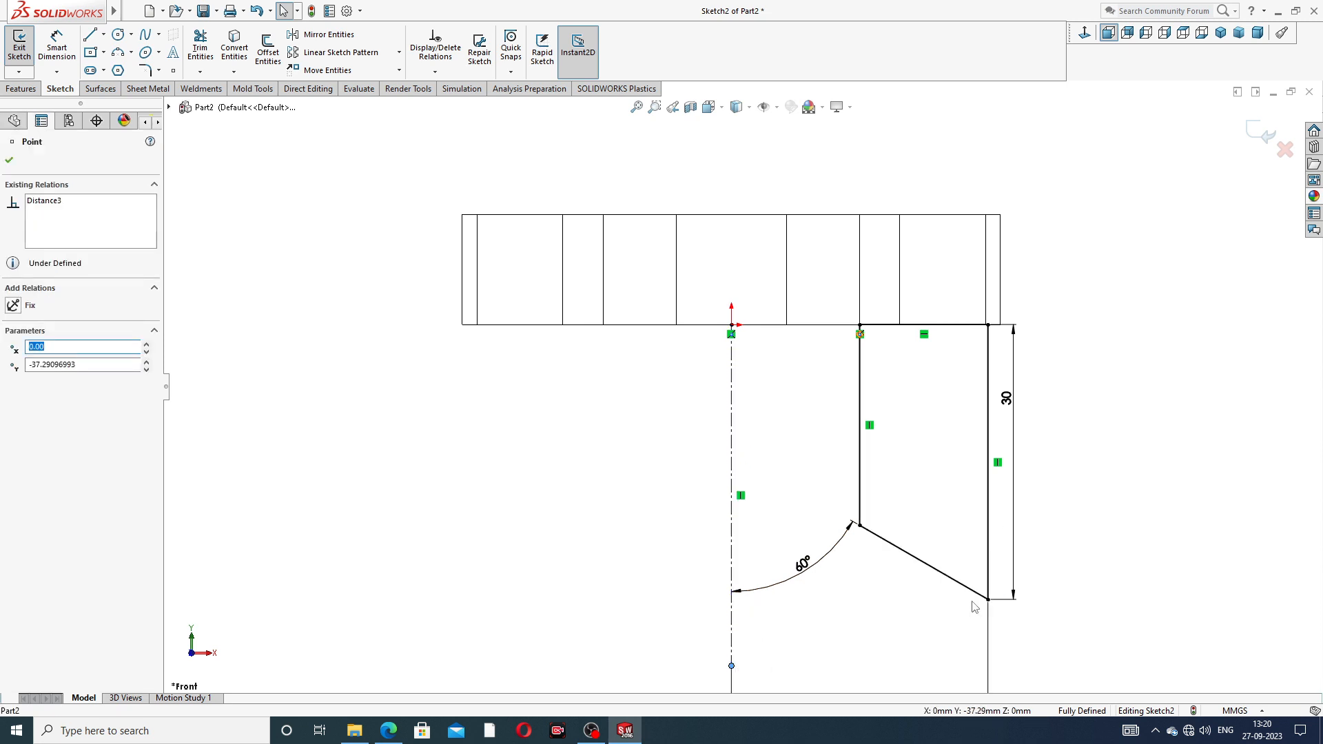
pyautogui.scroll(2, 973, 602)
pyautogui.moveTo(831, 613); pyautogui.dragTo(831, 551)
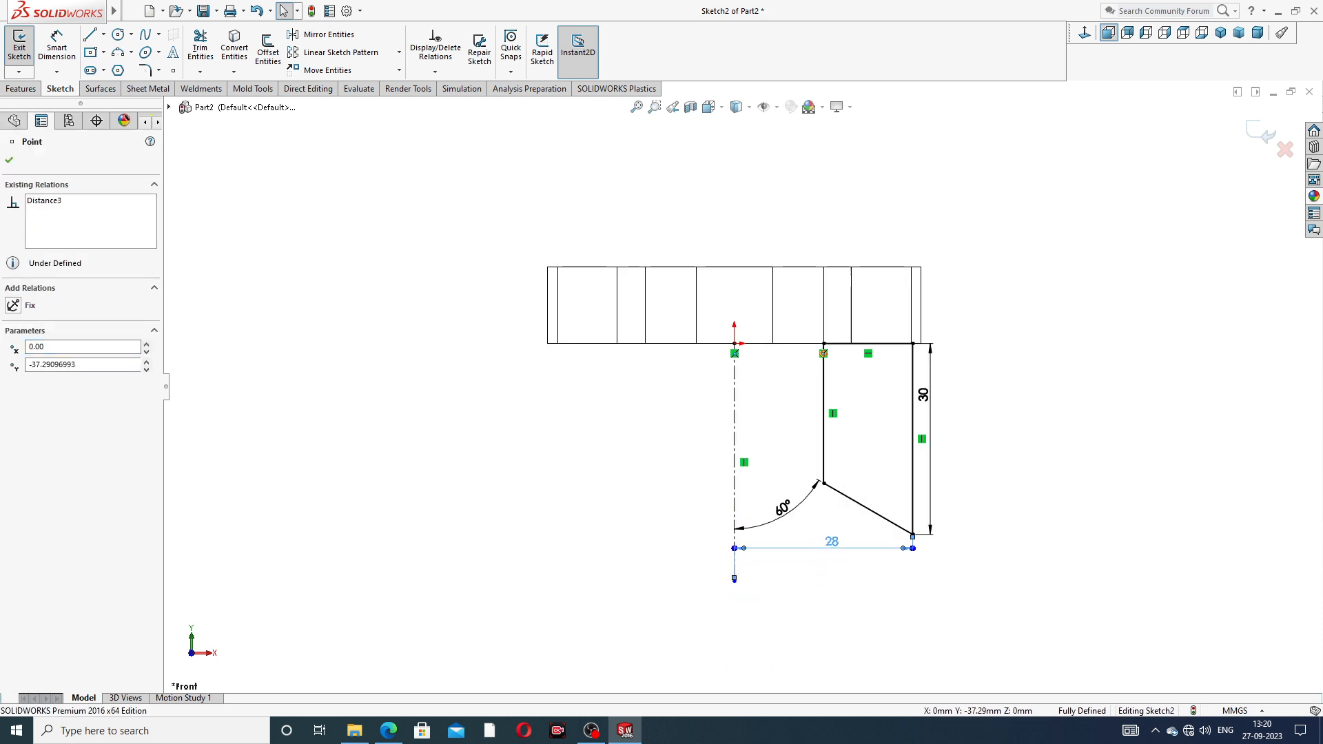
pyautogui.moveTo(786, 514); pyautogui.dragTo(832, 560)
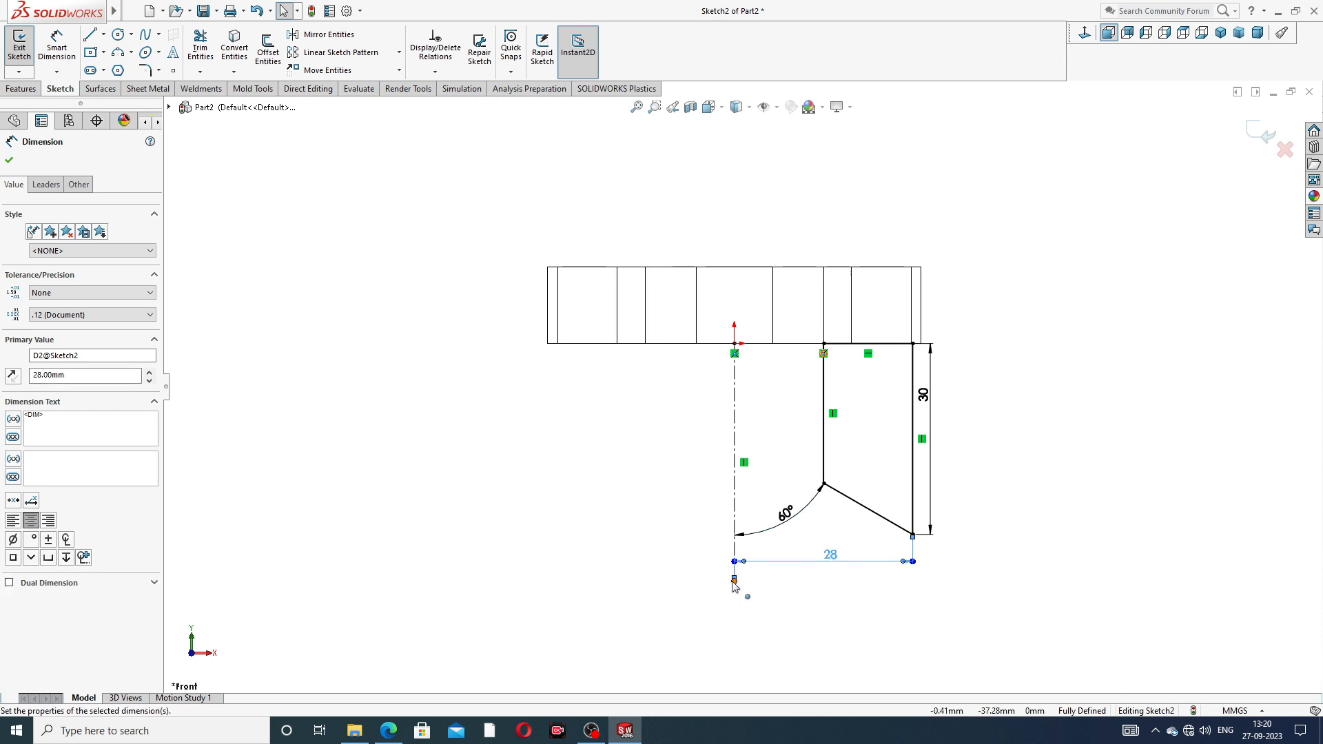
pyautogui.moveTo(735, 581); pyautogui.dragTo(734, 646)
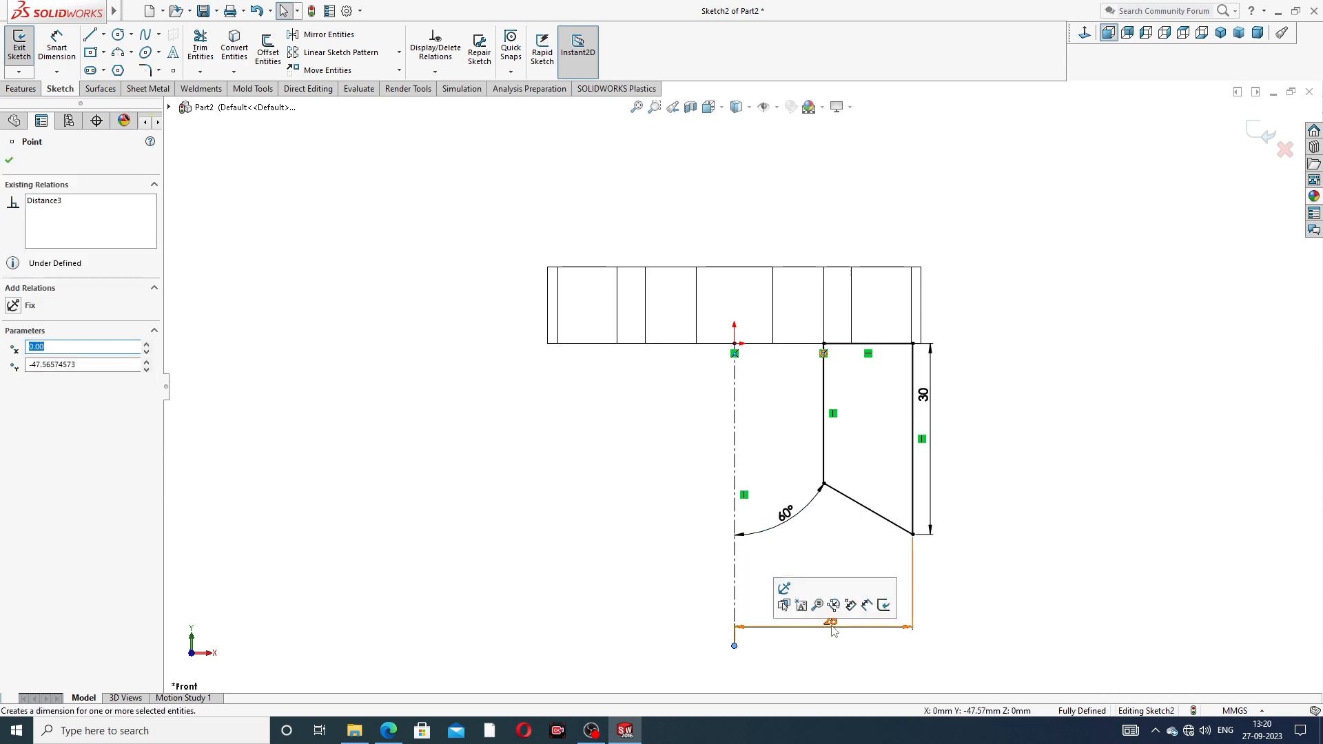
pyautogui.moveTo(834, 631); pyautogui.dragTo(832, 577)
pyautogui.click(977, 506)
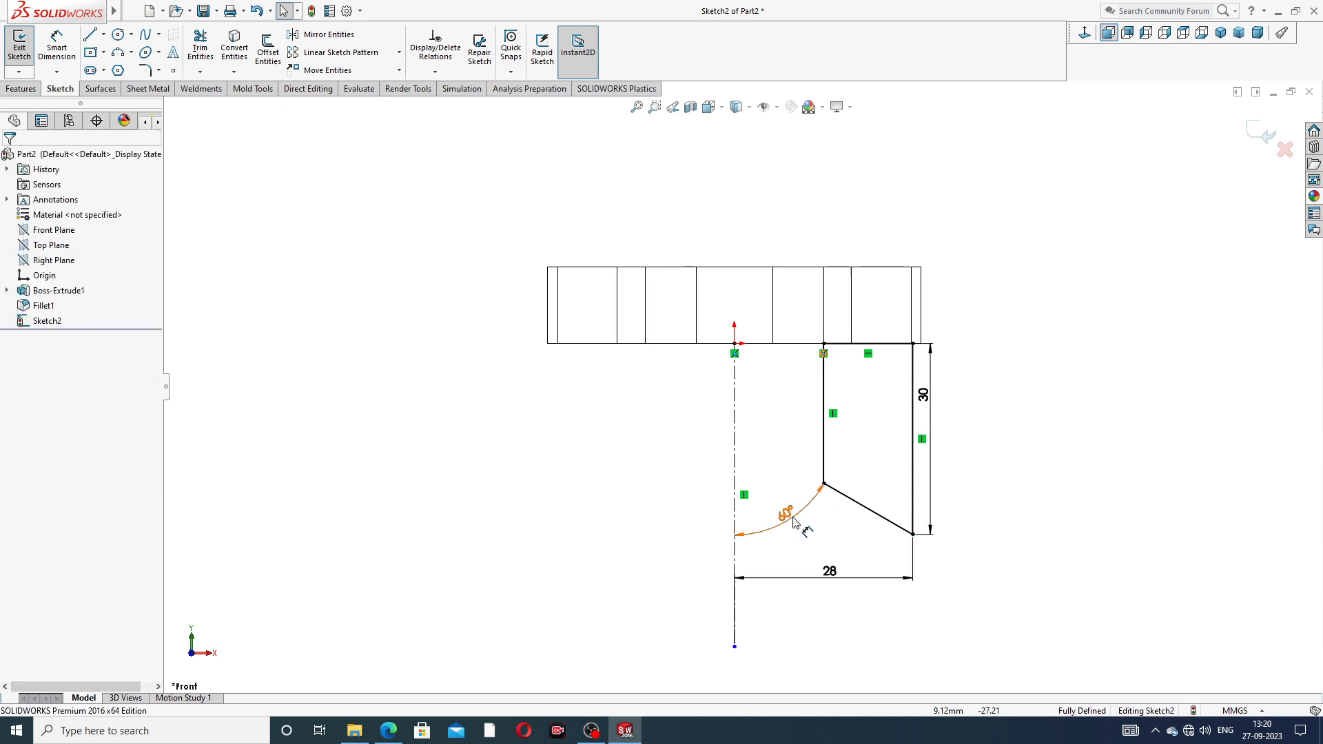
# Step: Space the 60°, 30 mm and 28 mm dimensions farther away from the profile so the sketch reads clearly
pyautogui.moveTo(794, 523); pyautogui.dragTo(802, 540)
pyautogui.click(1065, 457)
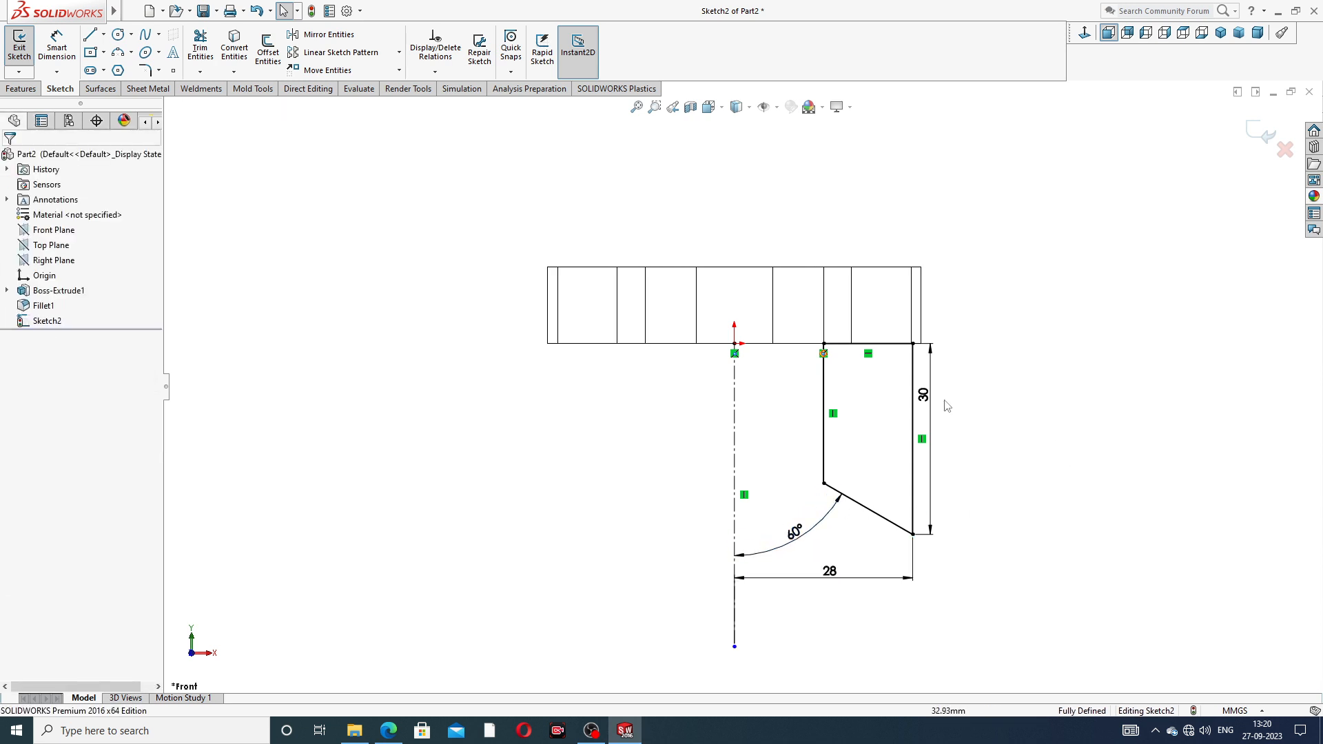
pyautogui.moveTo(924, 397); pyautogui.dragTo(943, 447)
pyautogui.click(1038, 410)
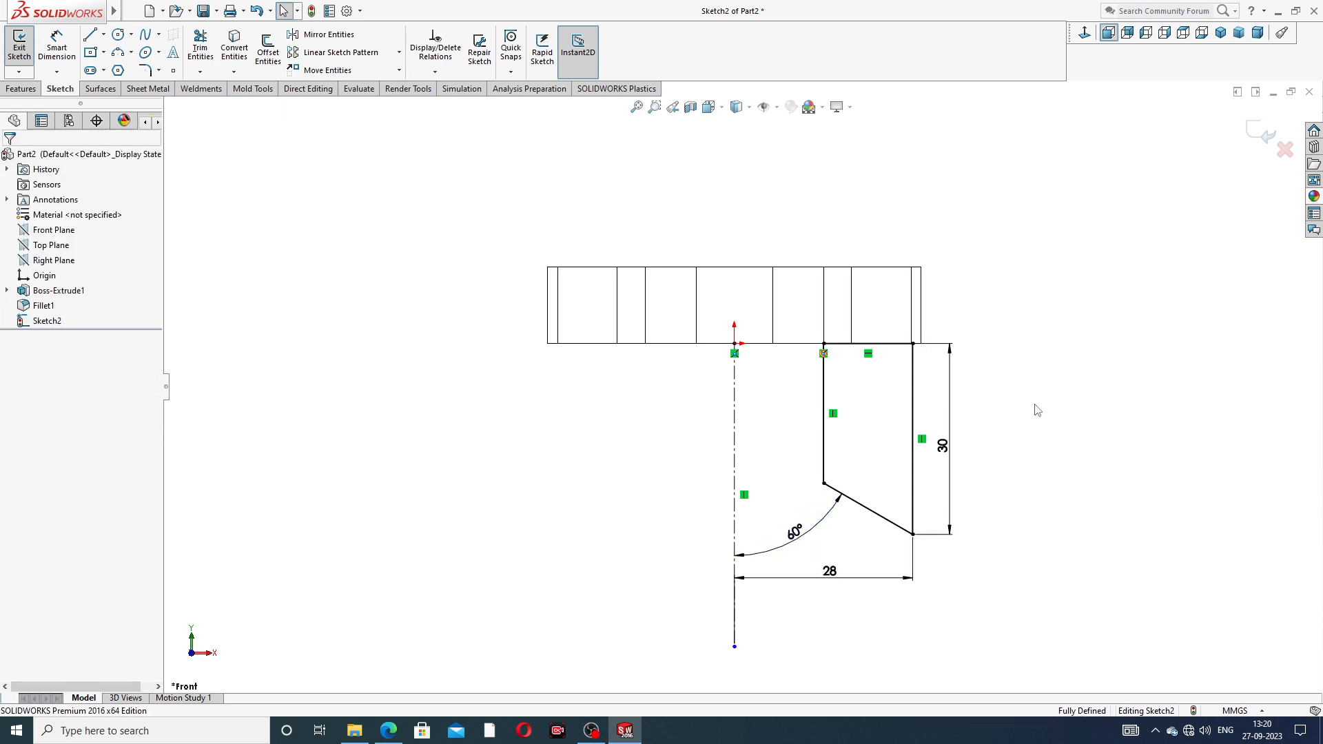
pyautogui.moveTo(834, 572); pyautogui.dragTo(831, 592)
pyautogui.moveTo(803, 536); pyautogui.dragTo(806, 545)
pyautogui.click(1029, 466)
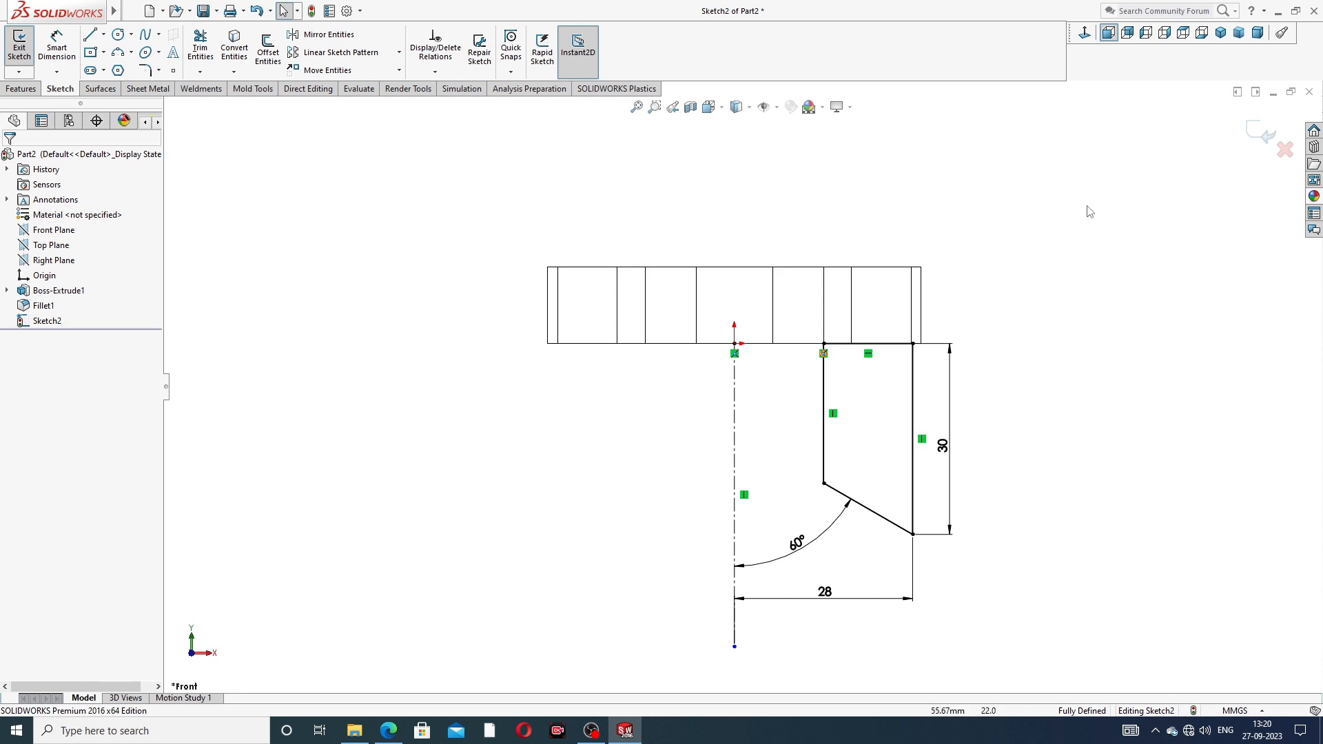
# Step: Revolve the profile 360° about the centerline, merged with the flange, and display the part shaded with edges
pyautogui.moveTo(992, 269); pyautogui.dragTo(990, 277, button='middle')
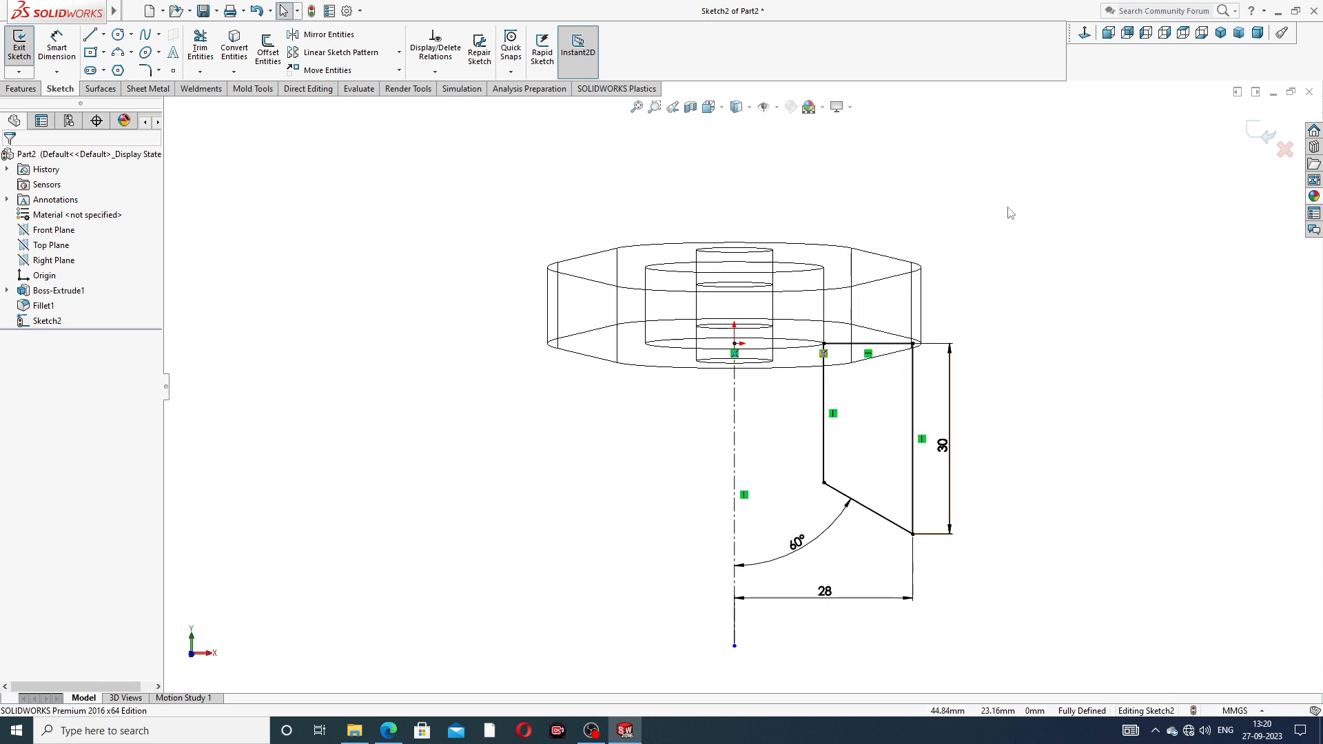
pyautogui.press('z')
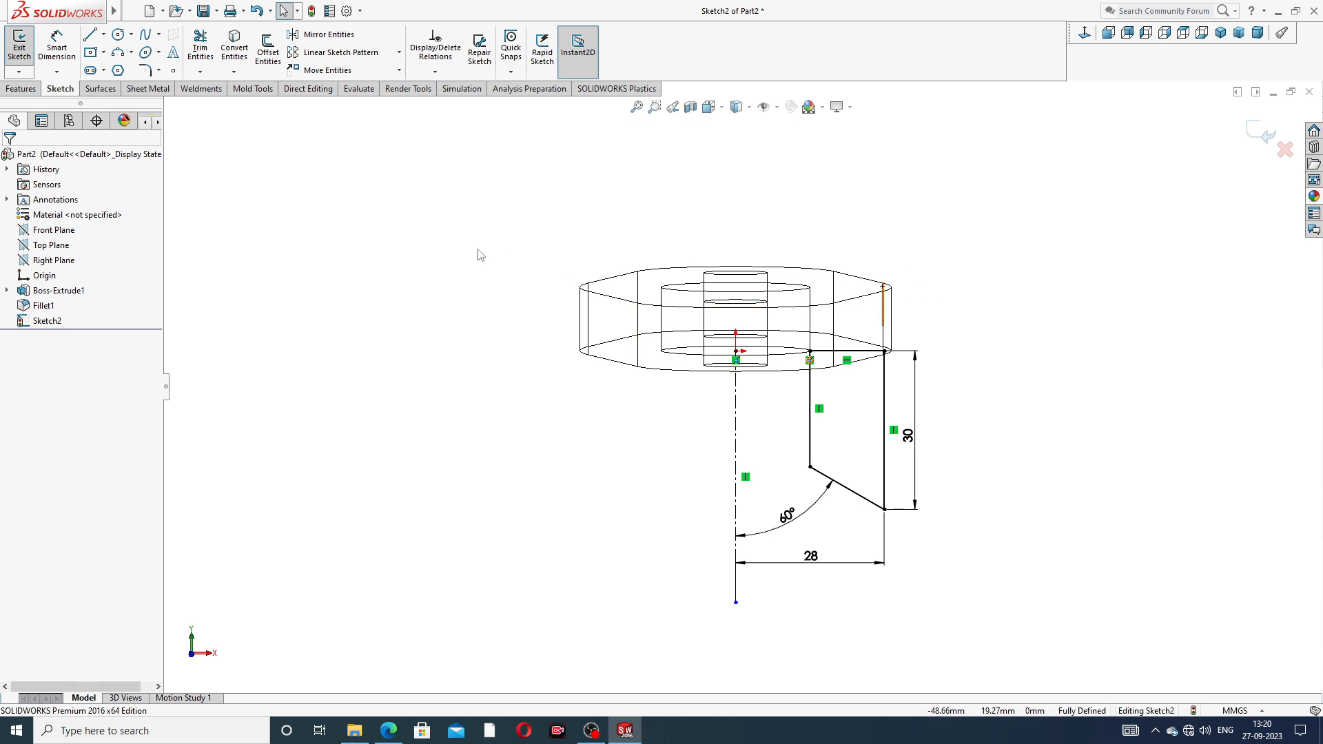
pyautogui.click(21, 88)
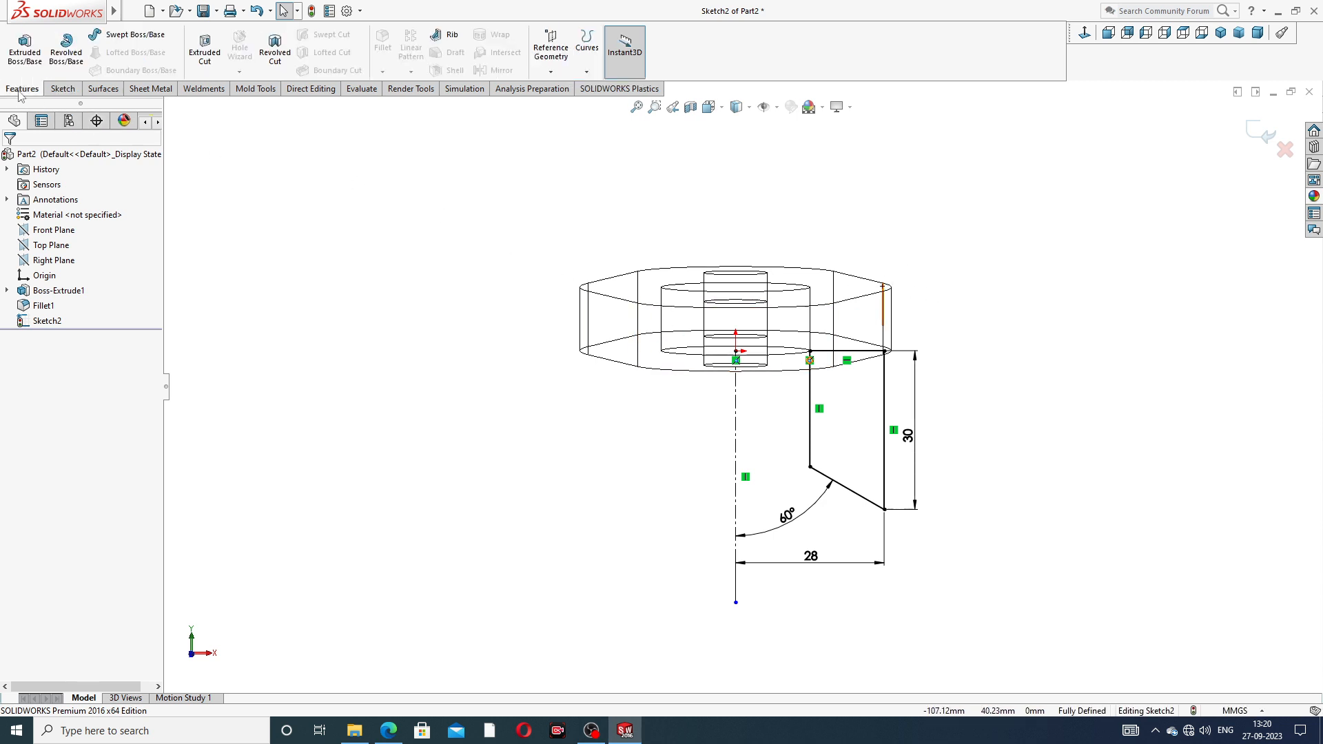
pyautogui.click(64, 55)
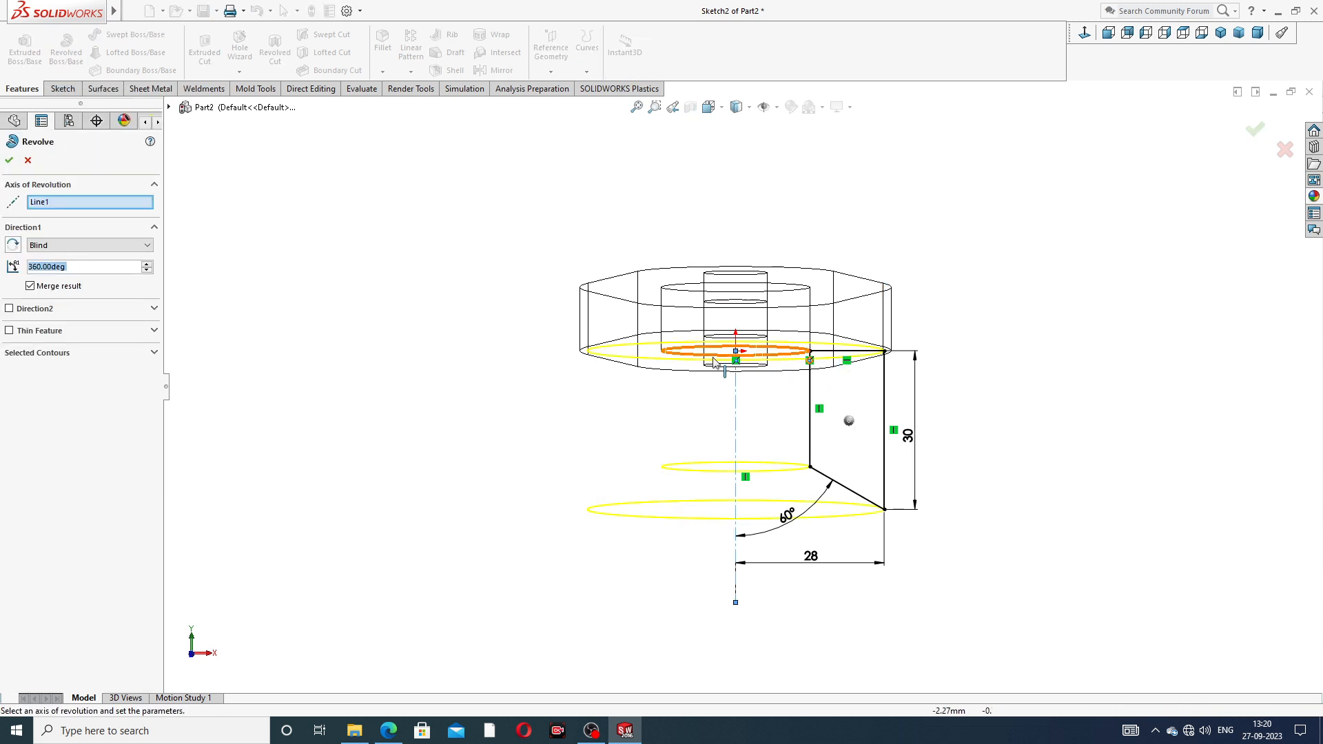
pyautogui.click(749, 110)
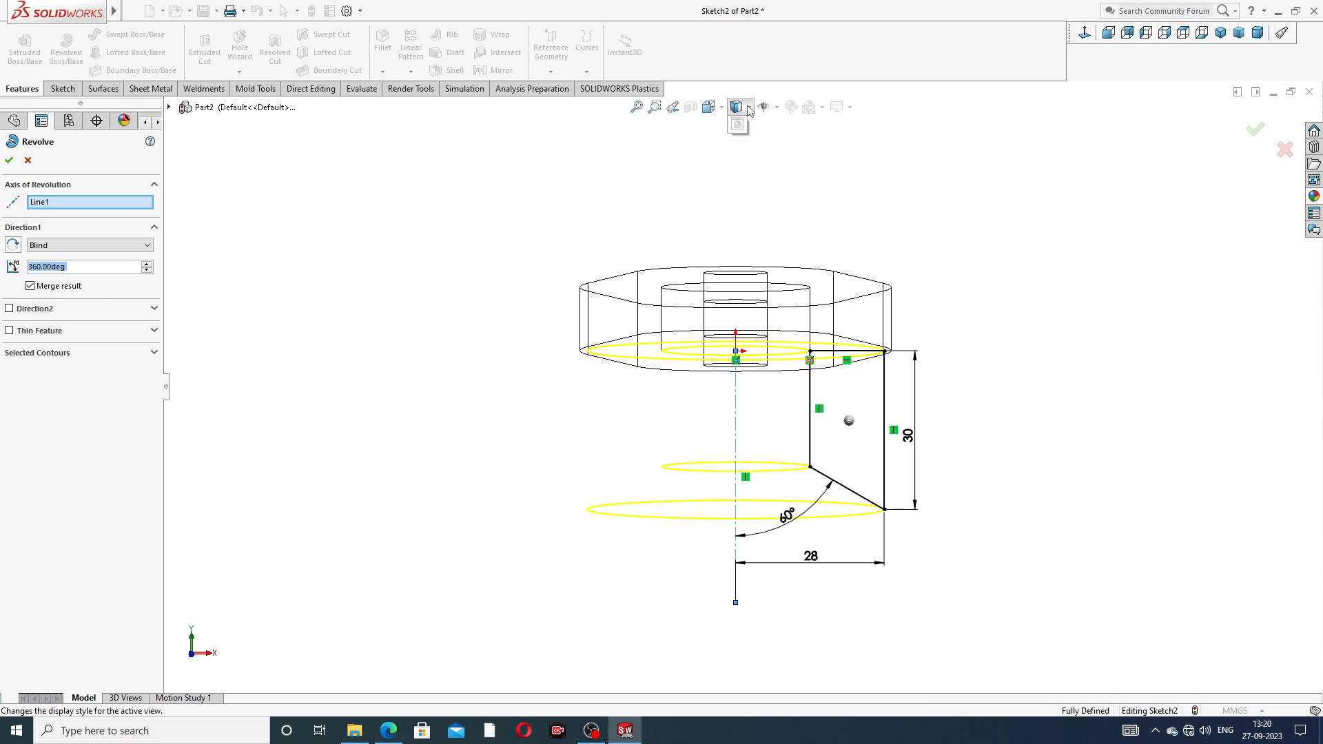
pyautogui.click(740, 135)
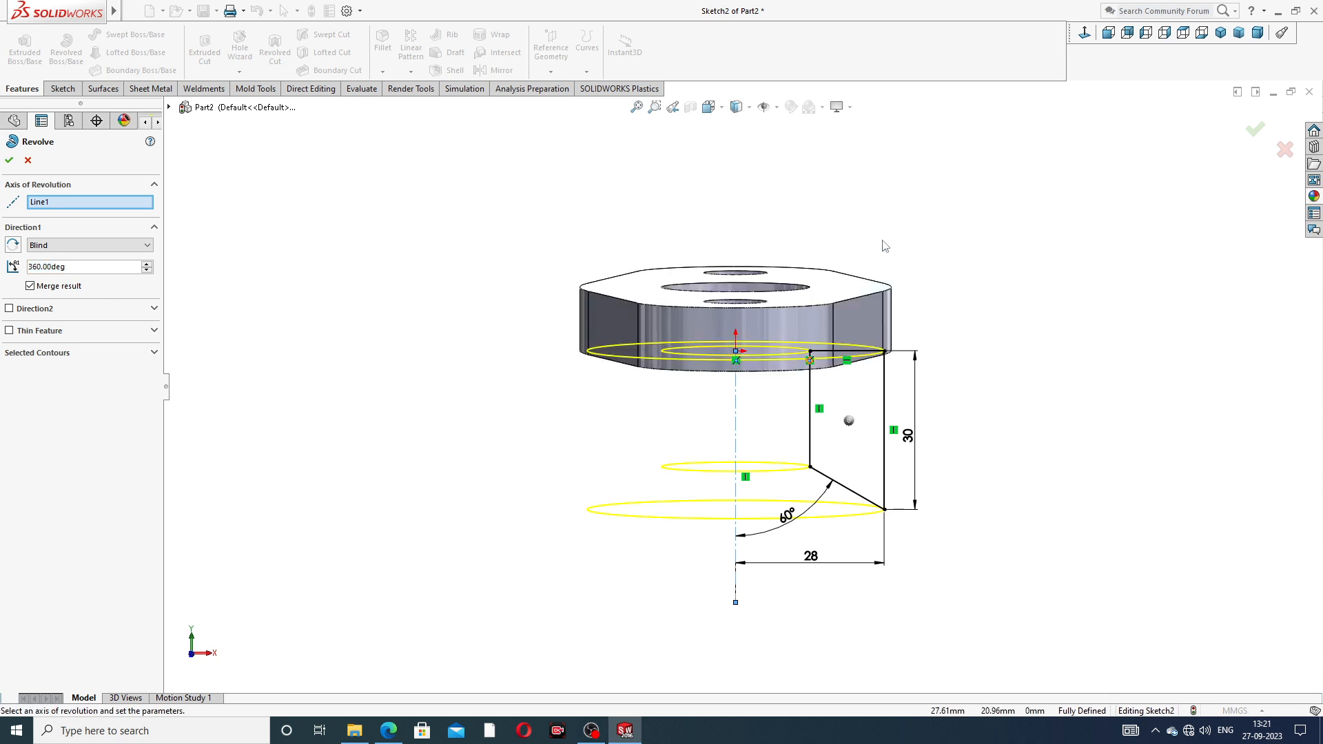
pyautogui.moveTo(986, 333); pyautogui.dragTo(923, 334, button='middle')
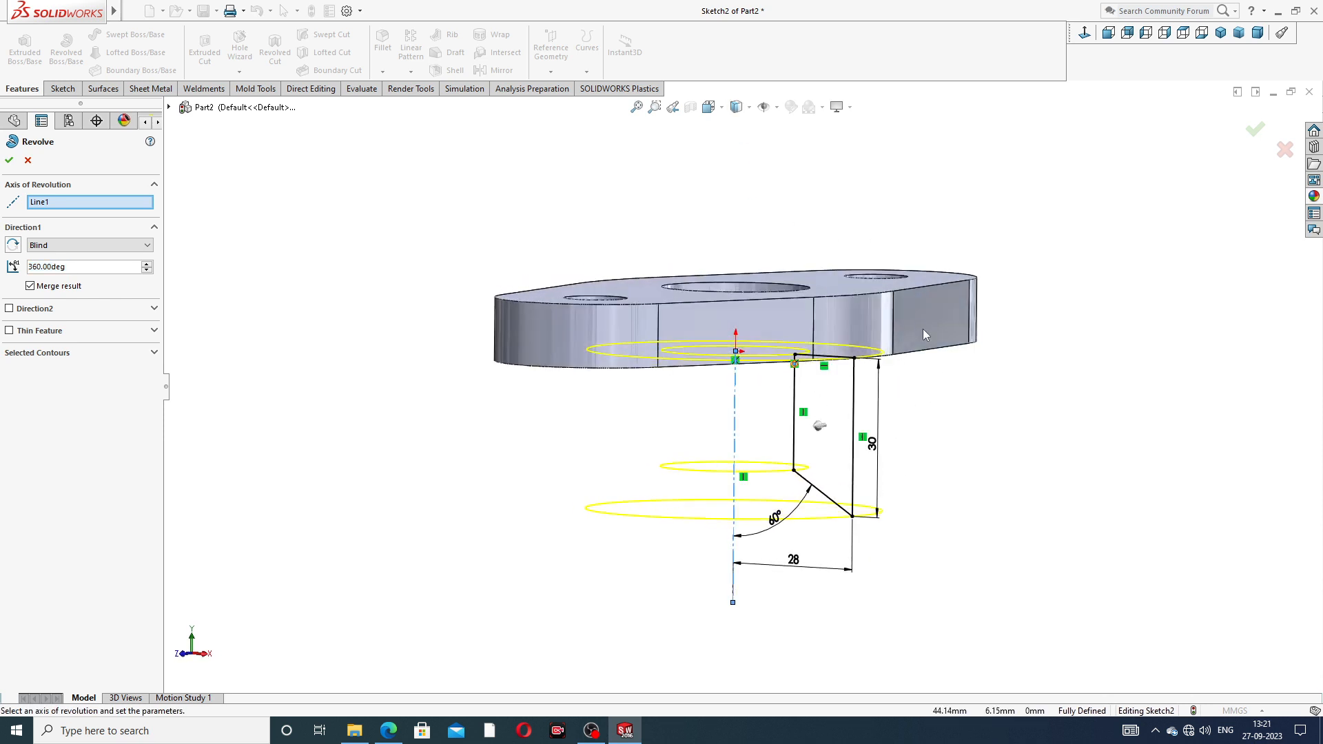
pyautogui.click(1255, 130)
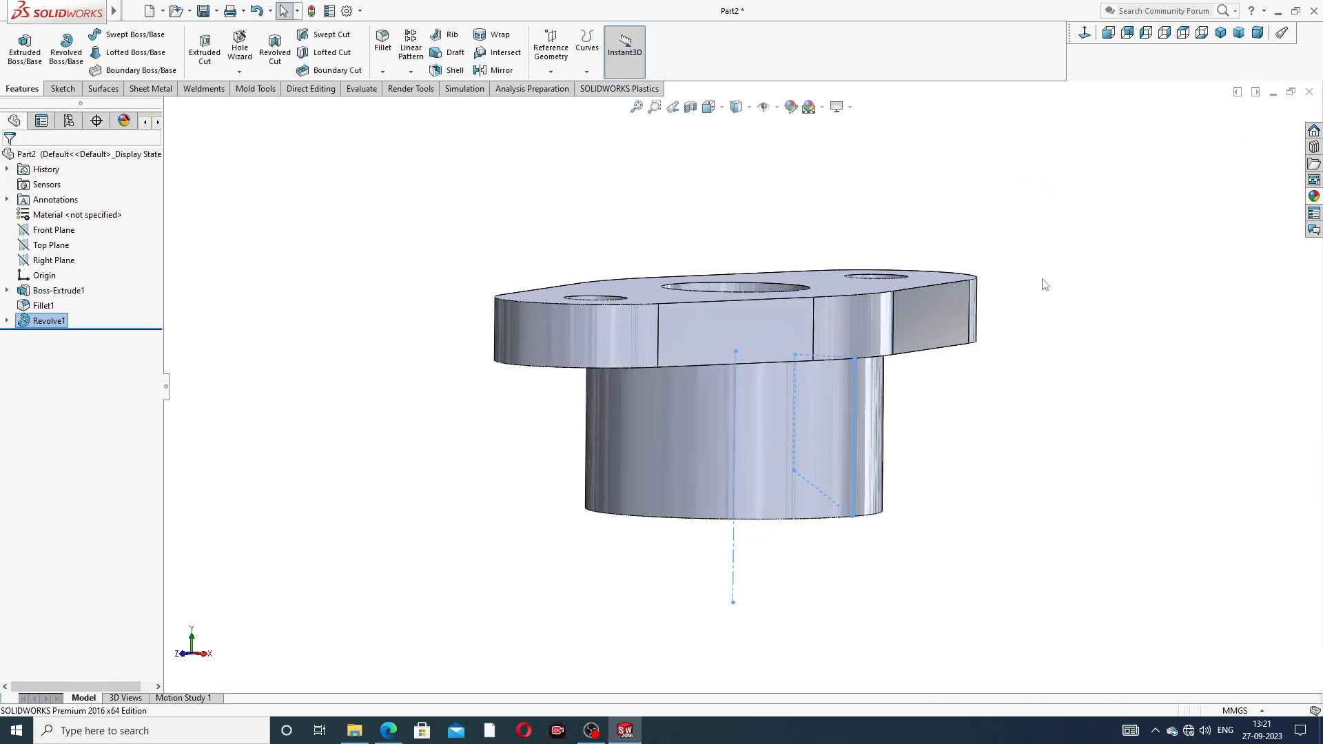
# Step: Compare the revolved gland with the Part-08 drawing in the browser and return to SolidWorks
pyautogui.moveTo(1027, 366); pyautogui.dragTo(763, 408, button='middle')
pyautogui.click(387, 732)
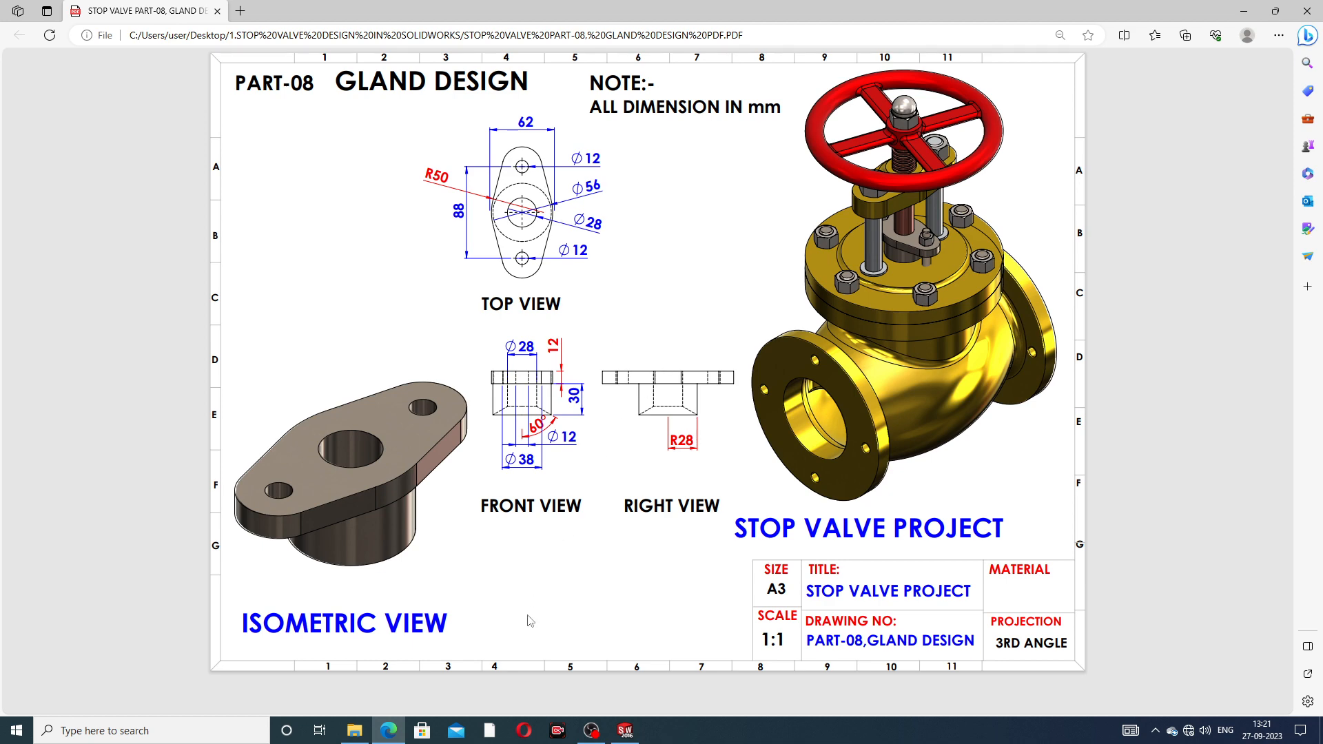
pyautogui.click(626, 730)
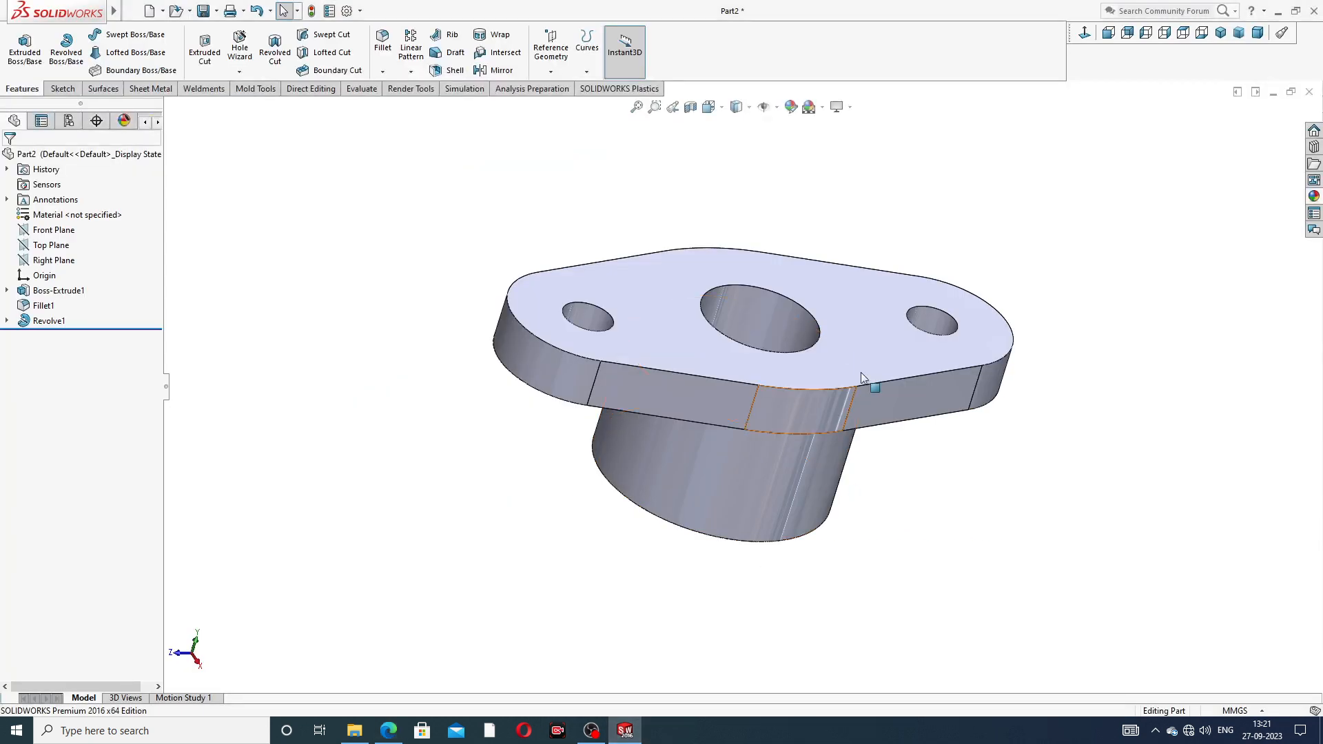
# Step: Apply the polished nickel appearance from the metal library to the whole gland
pyautogui.click(1315, 196)
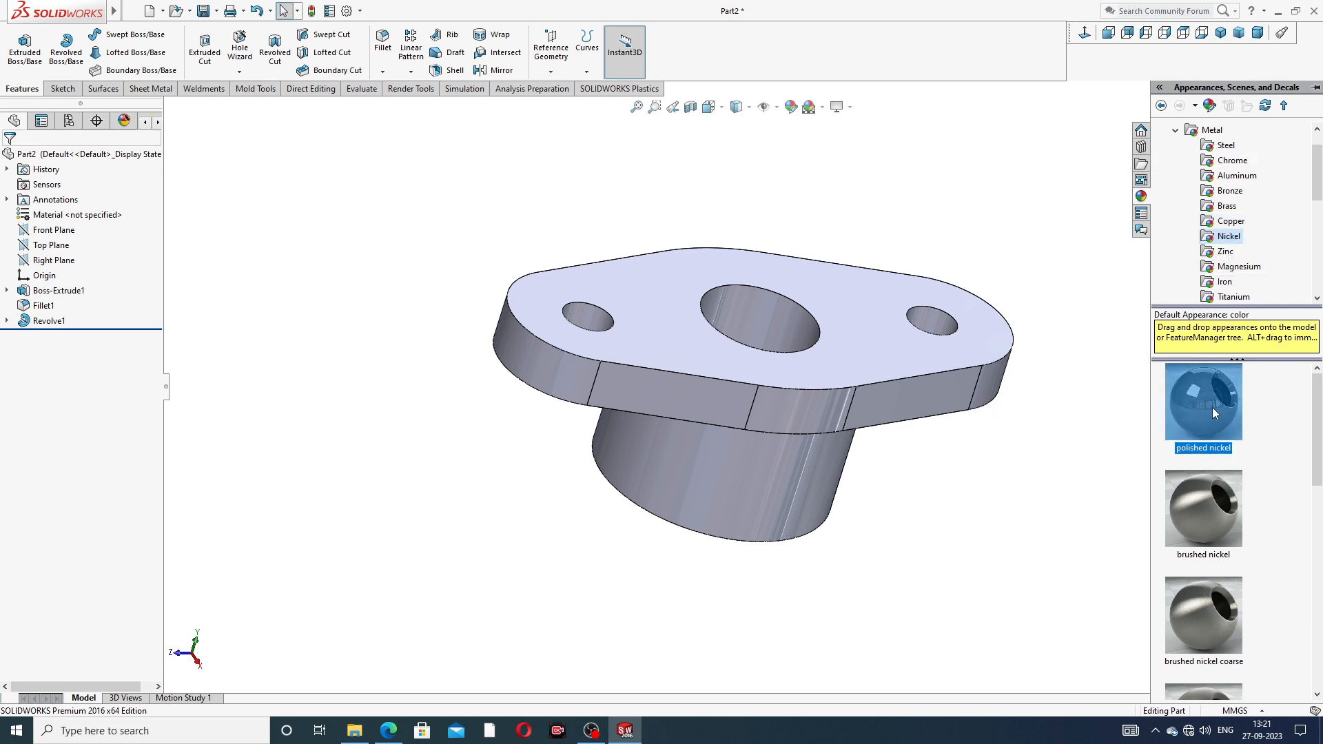
pyautogui.moveTo(1213, 407); pyautogui.dragTo(993, 386)
pyautogui.moveTo(945, 423); pyautogui.dragTo(701, 419, button='middle')
pyautogui.moveTo(937, 351); pyautogui.dragTo(759, 195, button='middle')
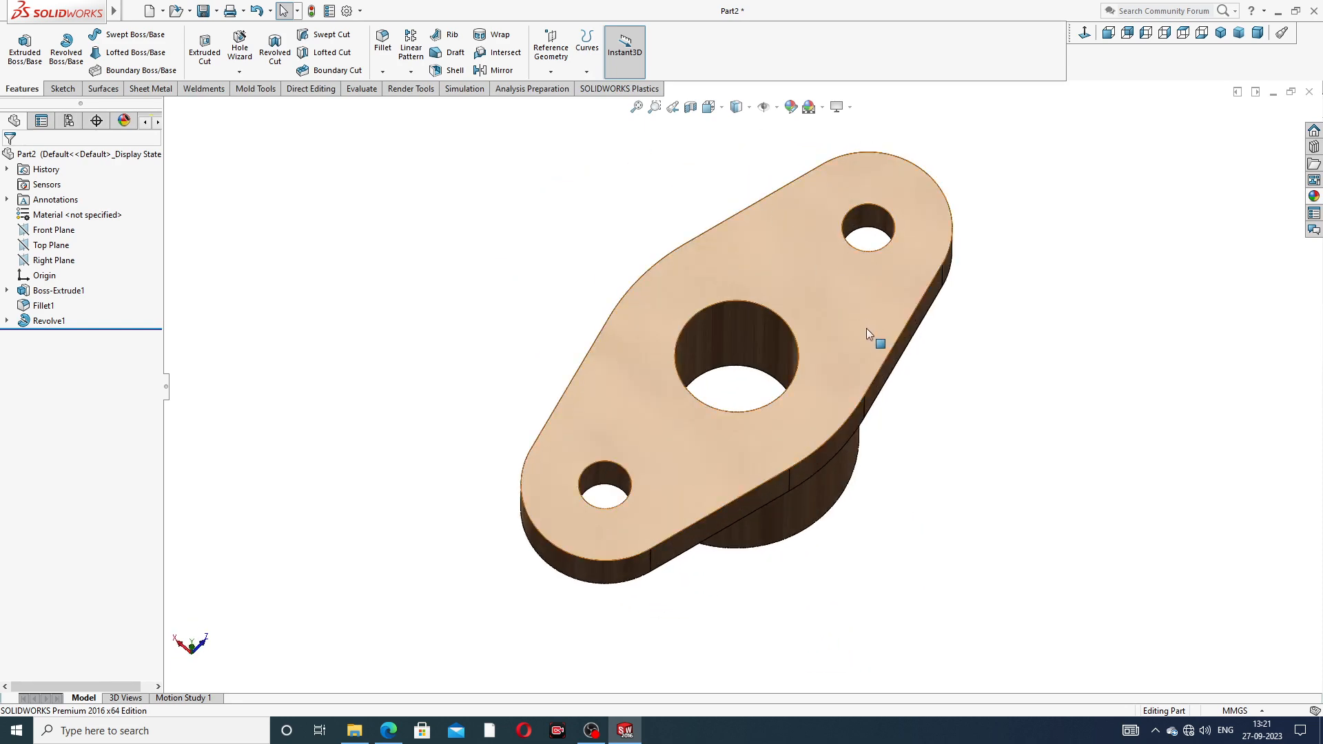
pyautogui.moveTo(852, 337); pyautogui.dragTo(737, 323, button='middle')
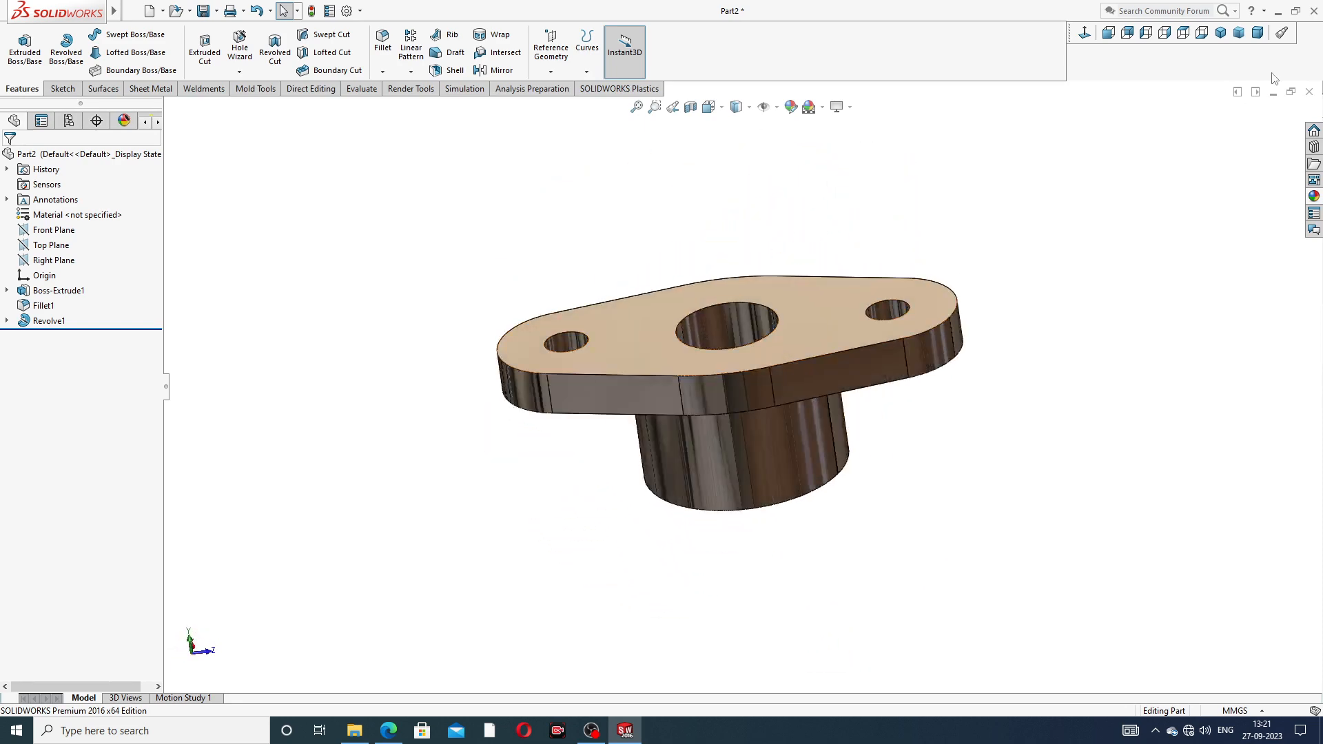
# Step: Inspect the finished gland from the isometric view and other angles, and switch to the Part-08 drawing in the browser
pyautogui.click(1221, 34)
pyautogui.moveTo(807, 243); pyautogui.dragTo(807, 212, button='middle')
pyautogui.scroll(4, 782, 287)
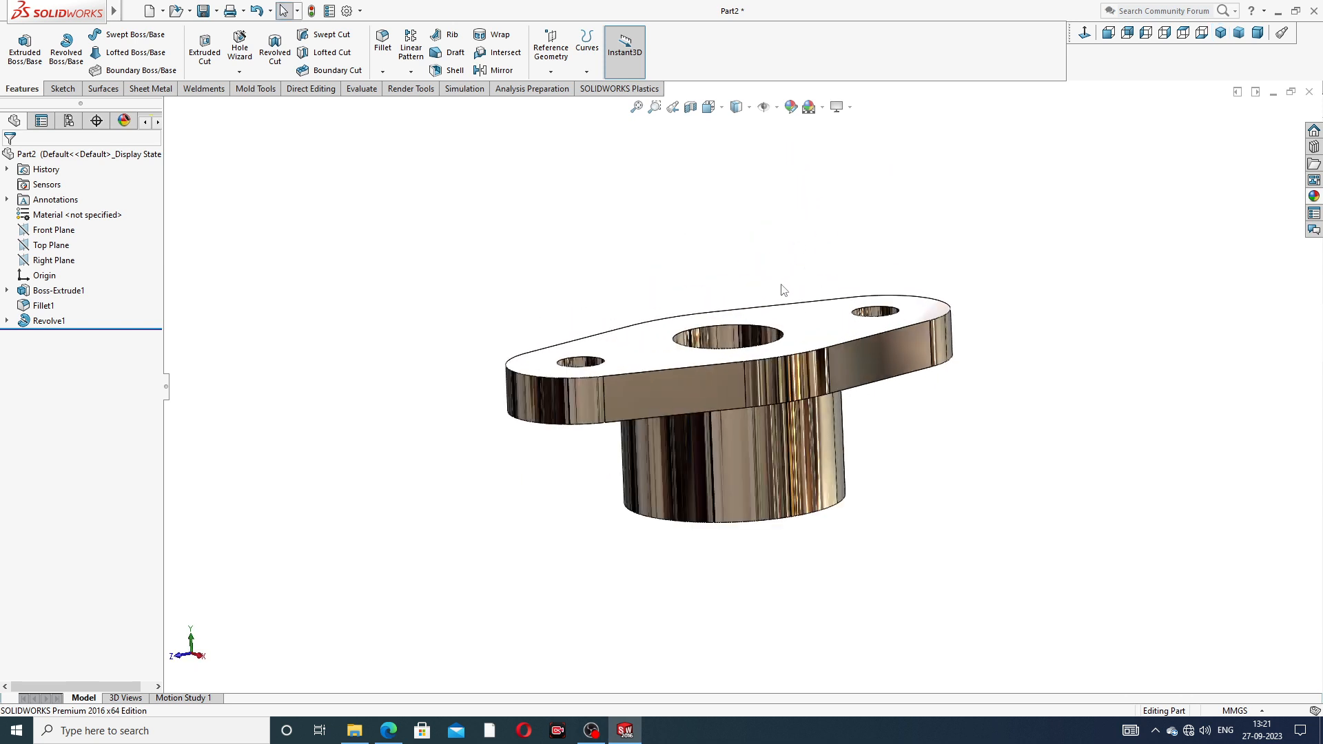
pyautogui.moveTo(834, 488); pyautogui.dragTo(820, 571, button='middle')
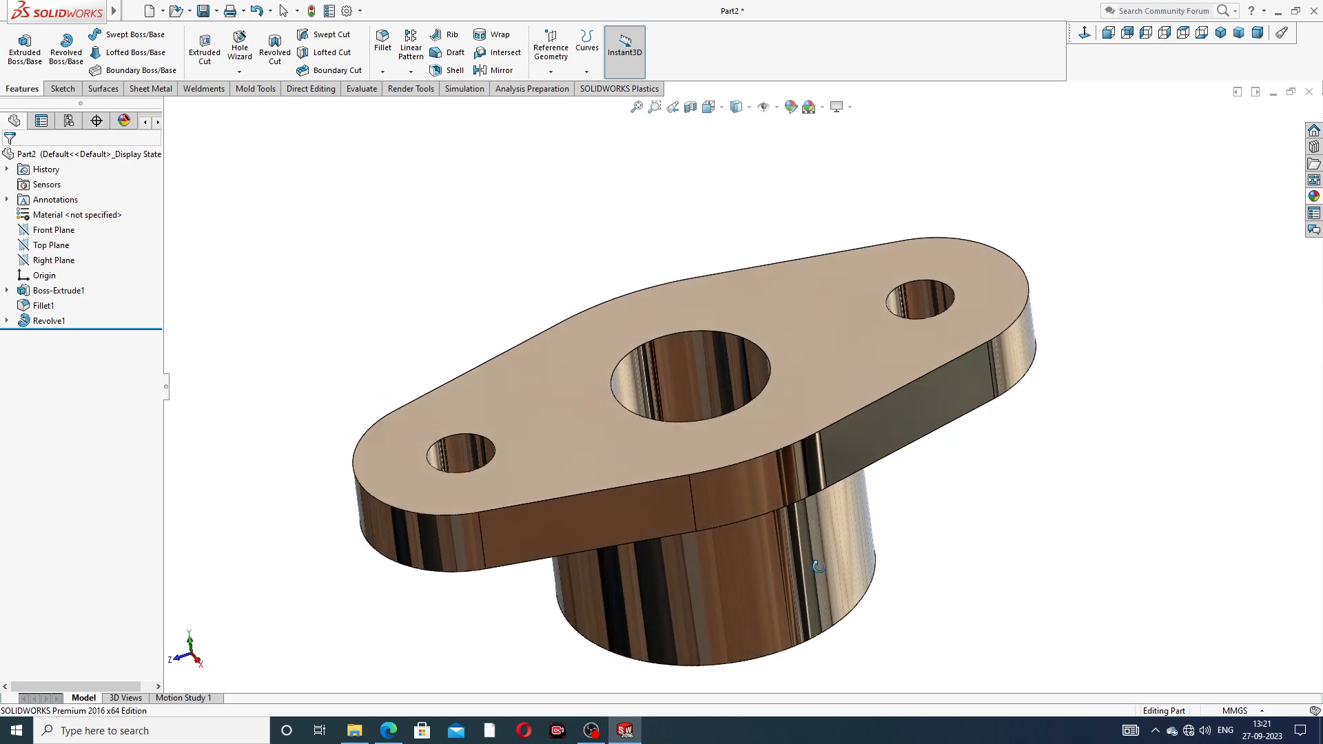
pyautogui.scroll(-2, 821, 571)
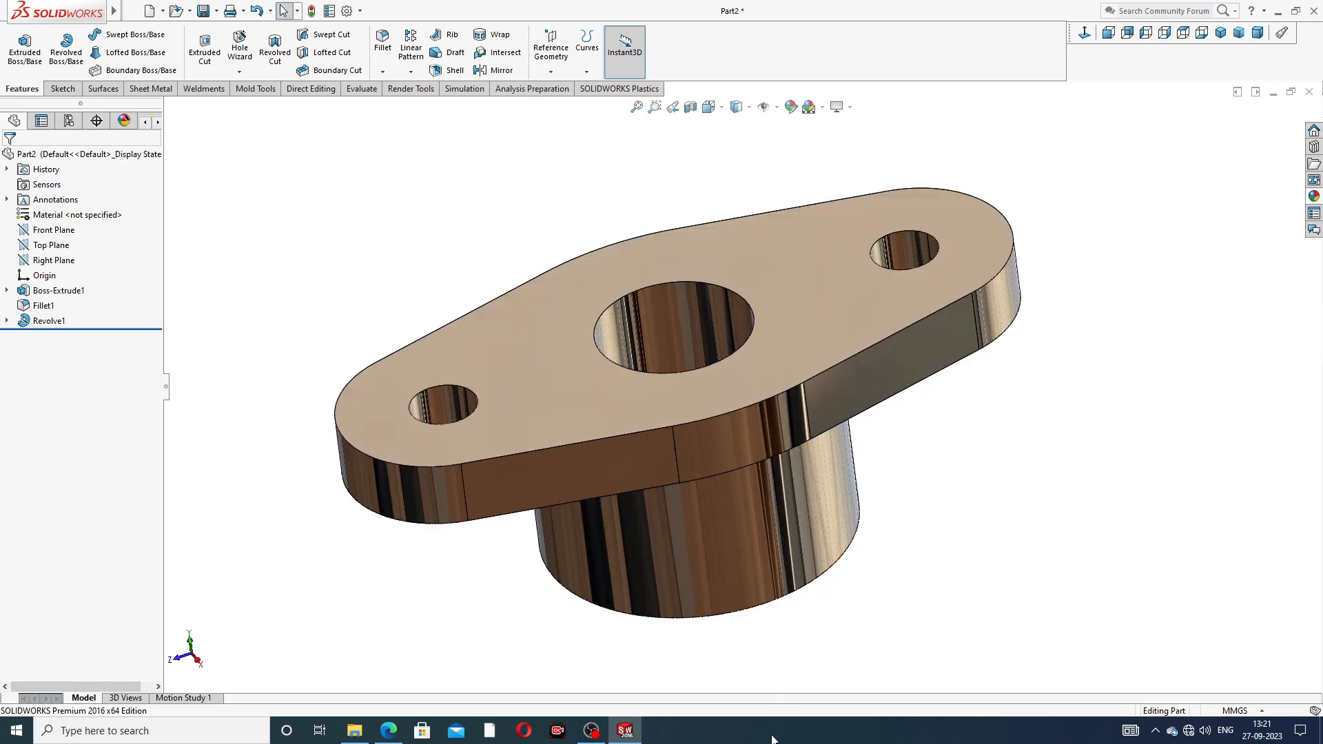
pyautogui.click(390, 732)
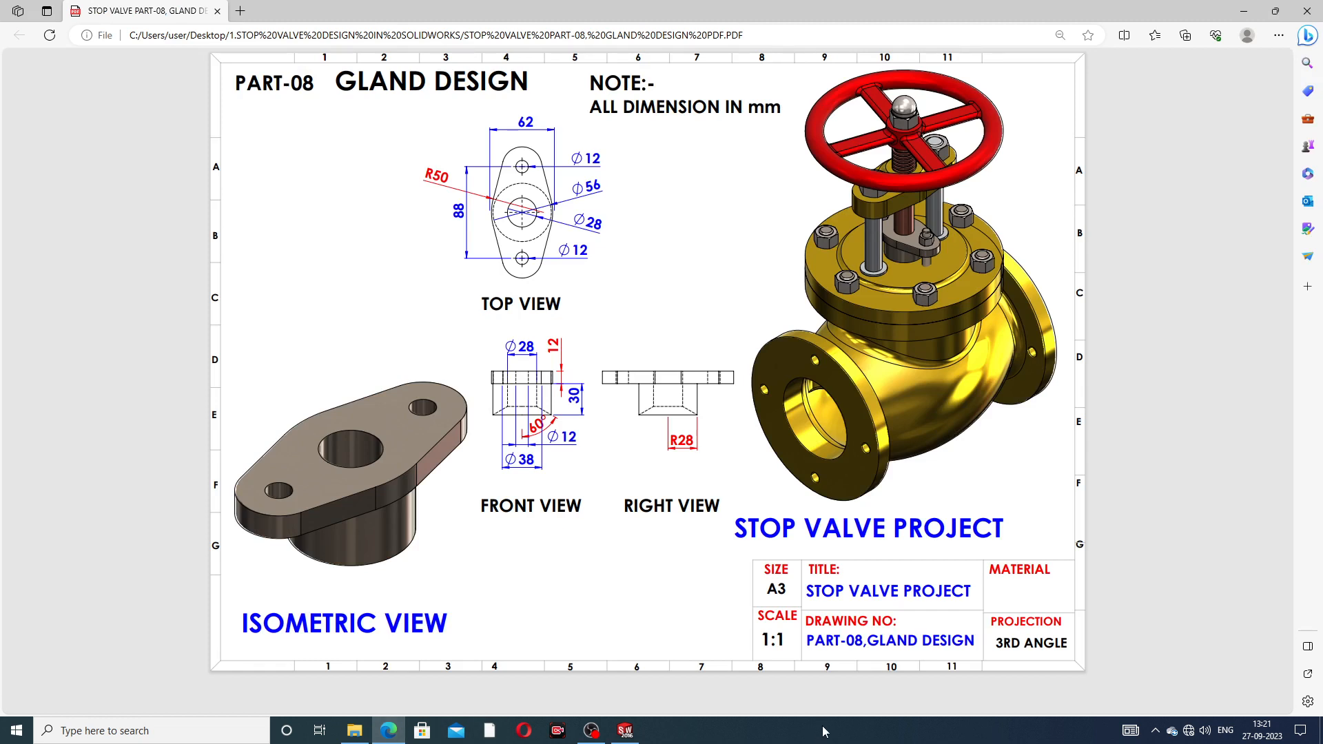